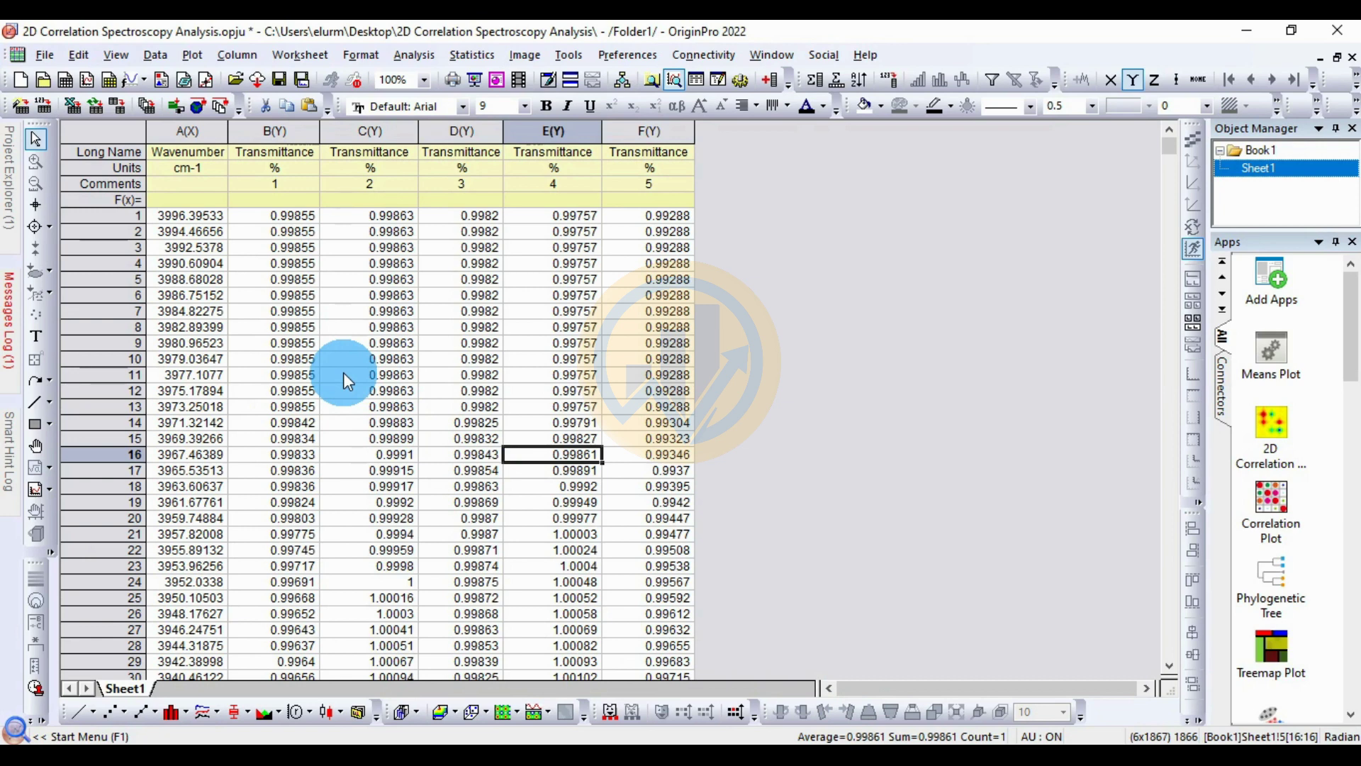
- Review the worksheet's Units and Comments rows, then open the 2D Correlation app's File Exchange page
click(334, 263)
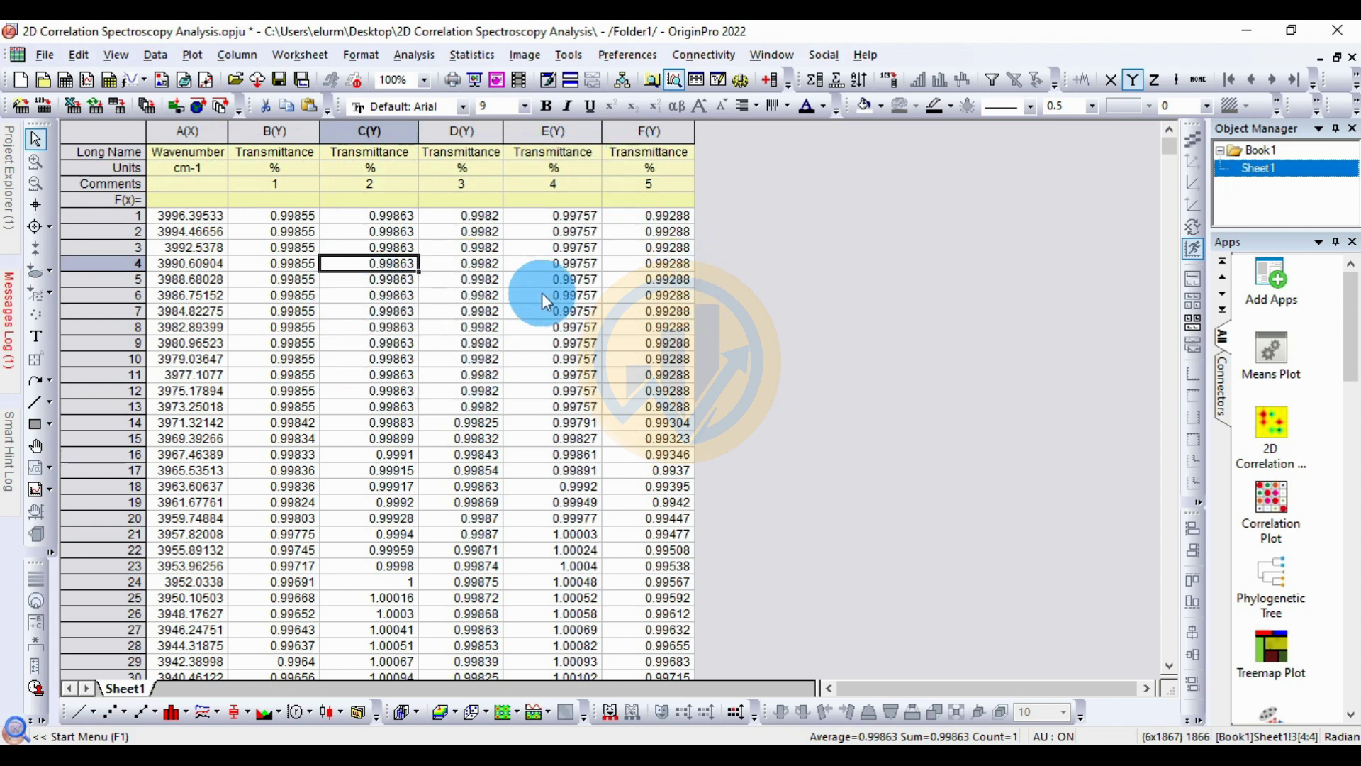
click(117, 168)
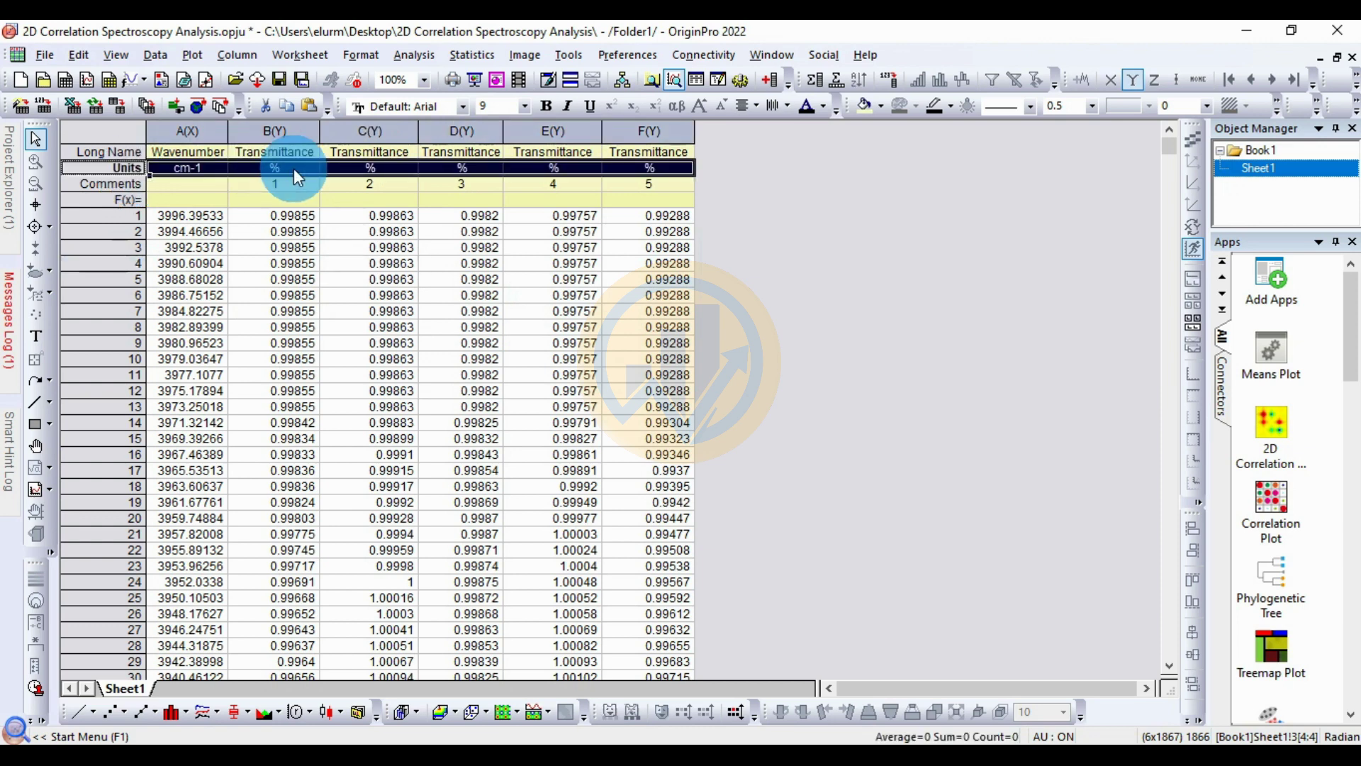
click(117, 185)
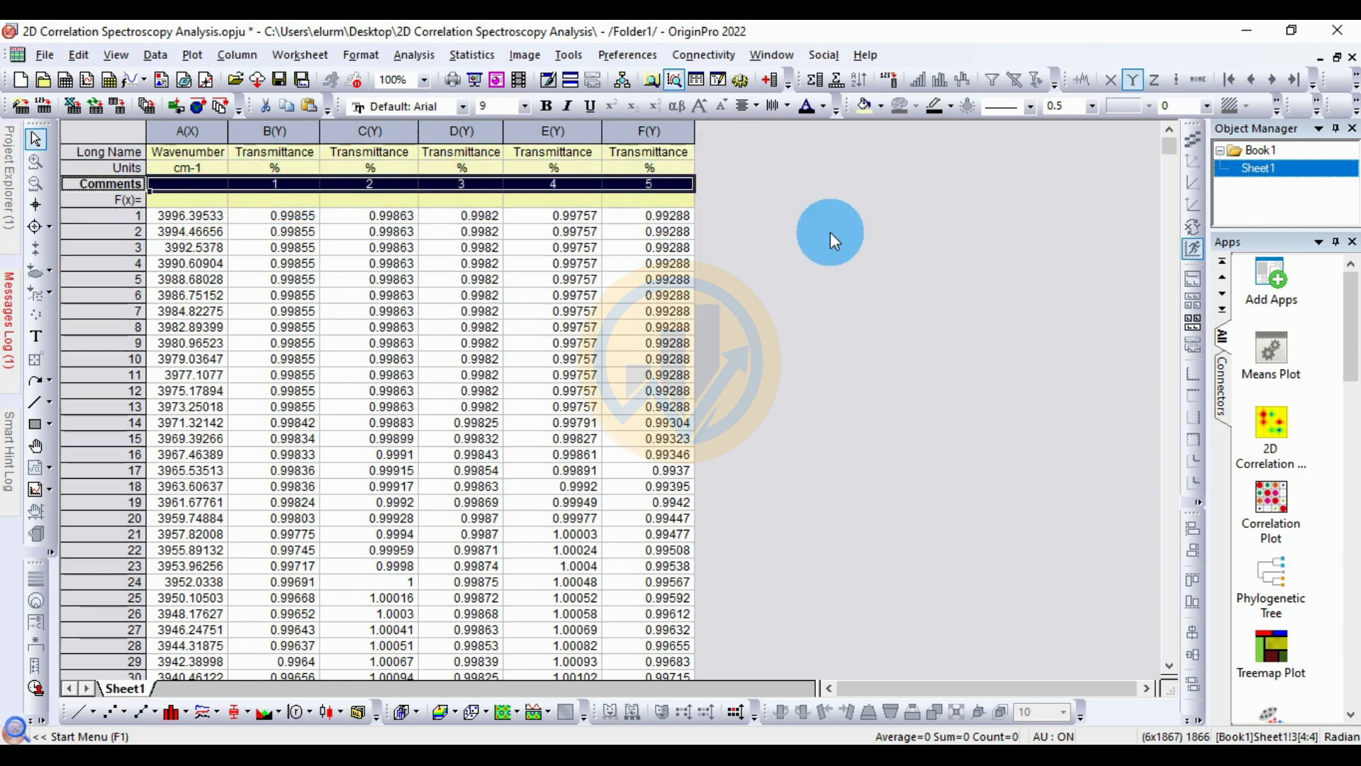
click(831, 232)
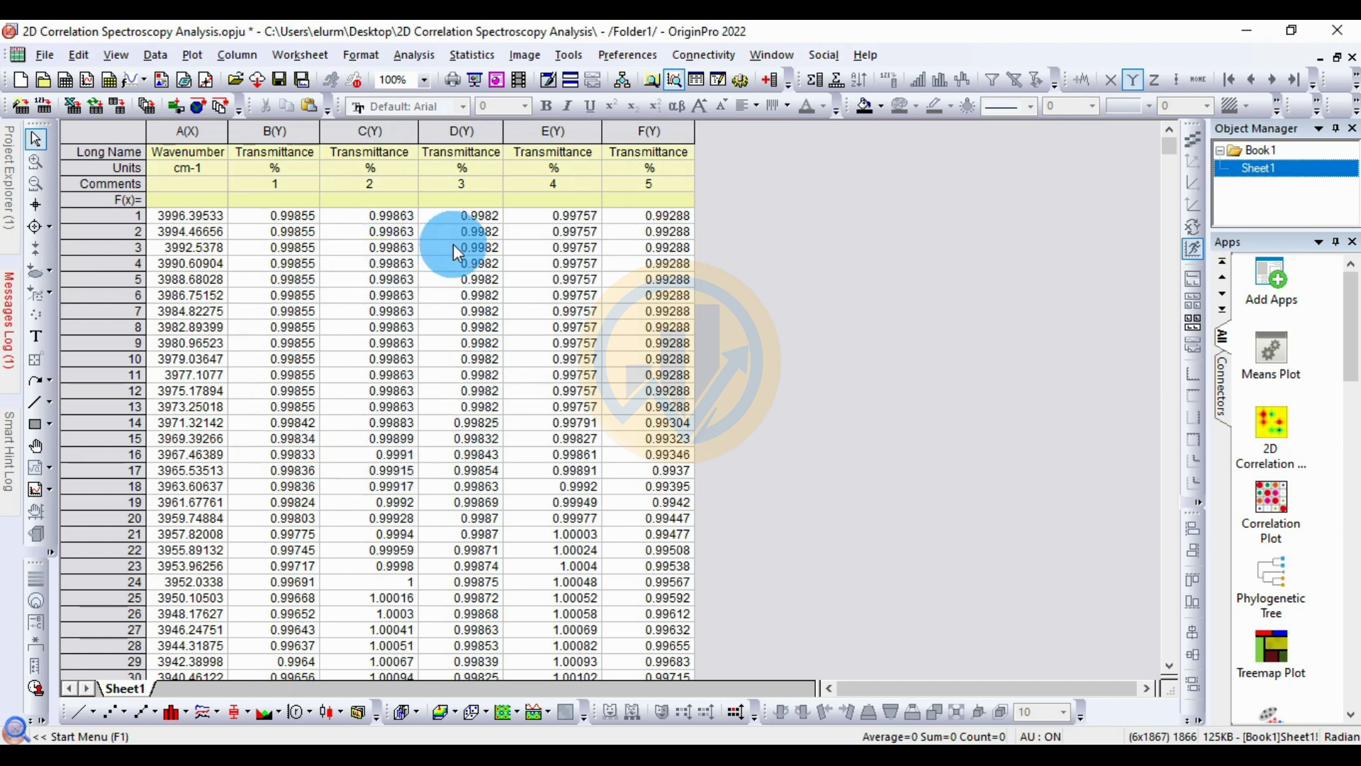
click(1298, 437)
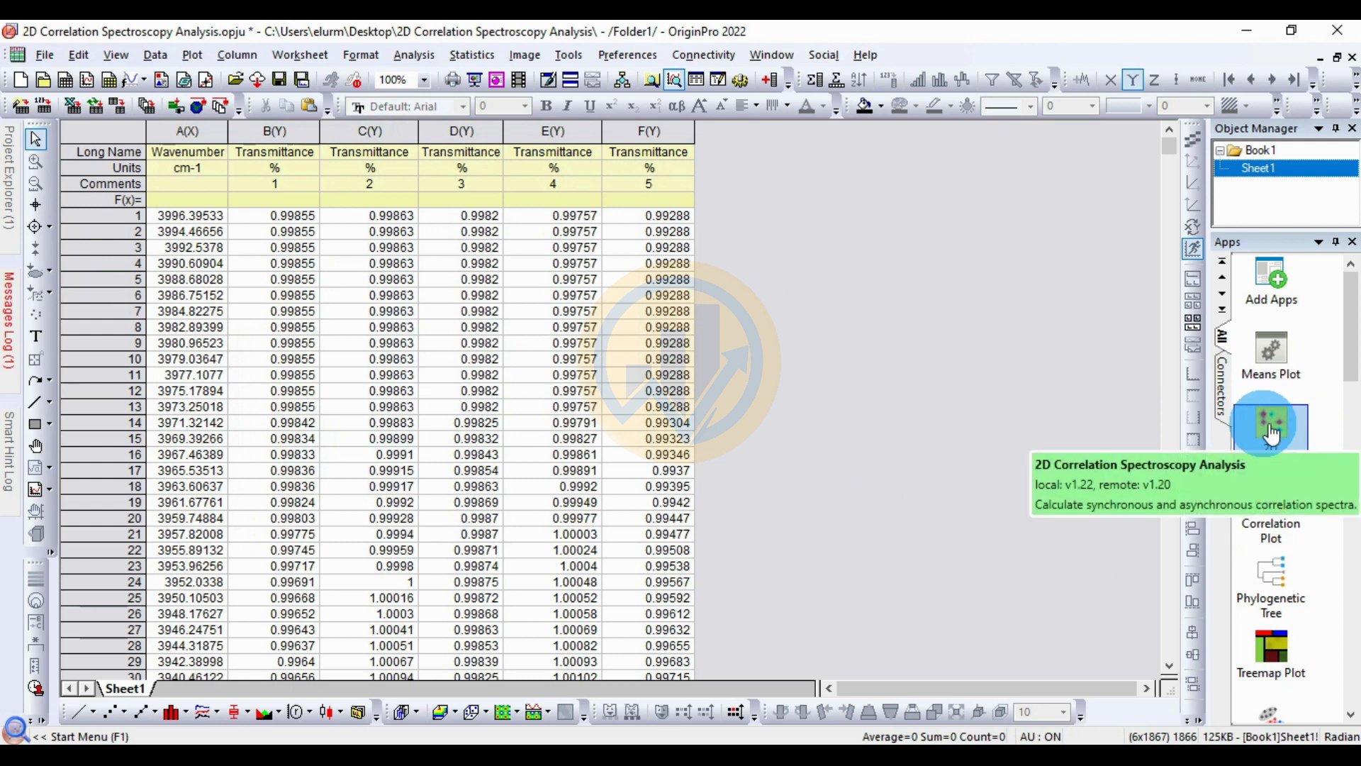
scroll(599, 371, up, 6)
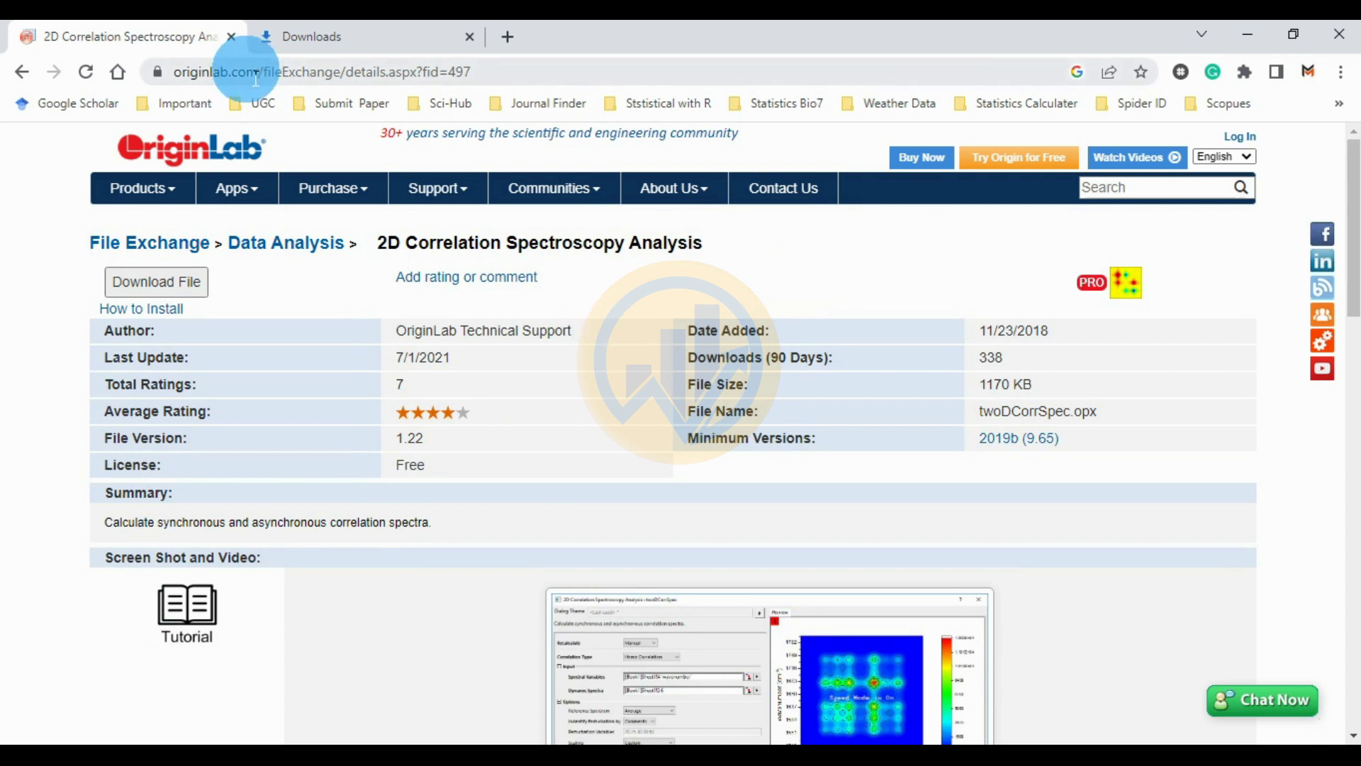
click(285, 71)
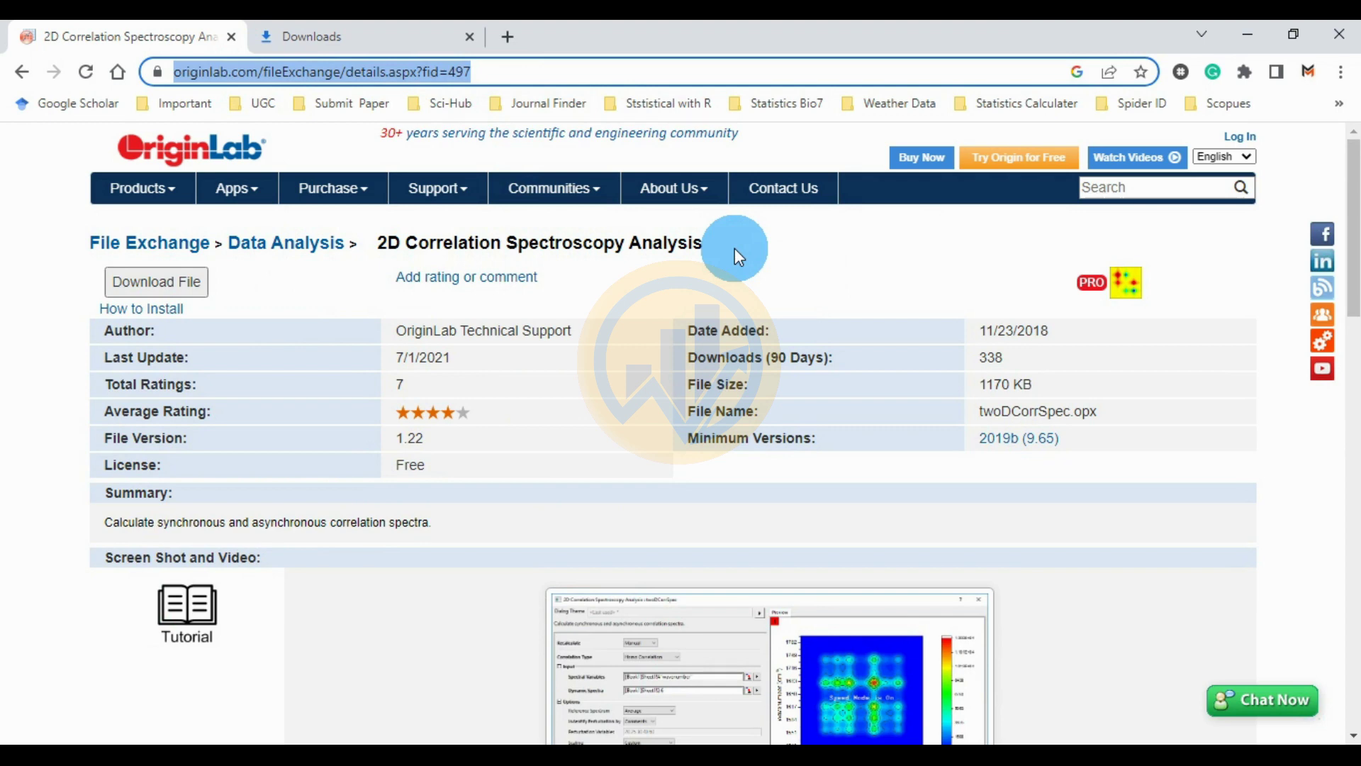
scroll(712, 261, down, 8)
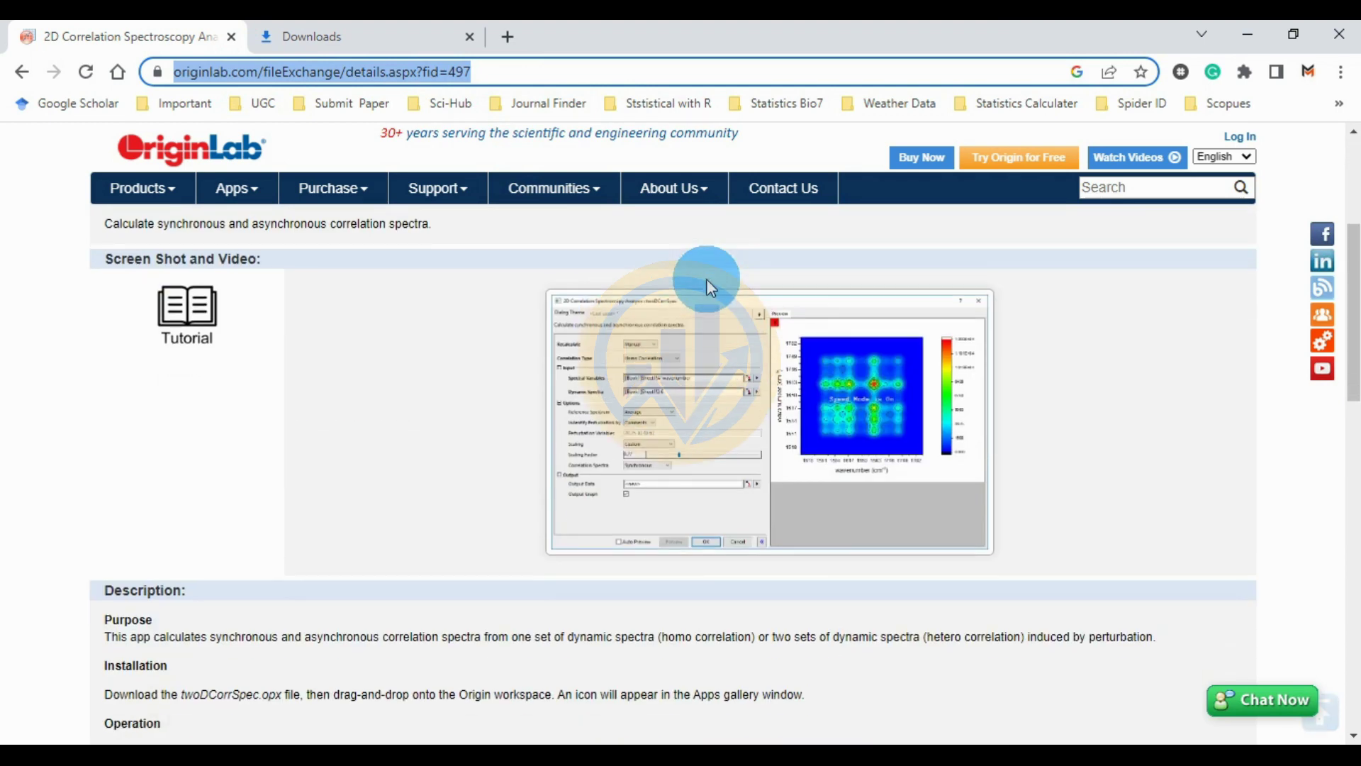
drag(112, 396, 304, 409)
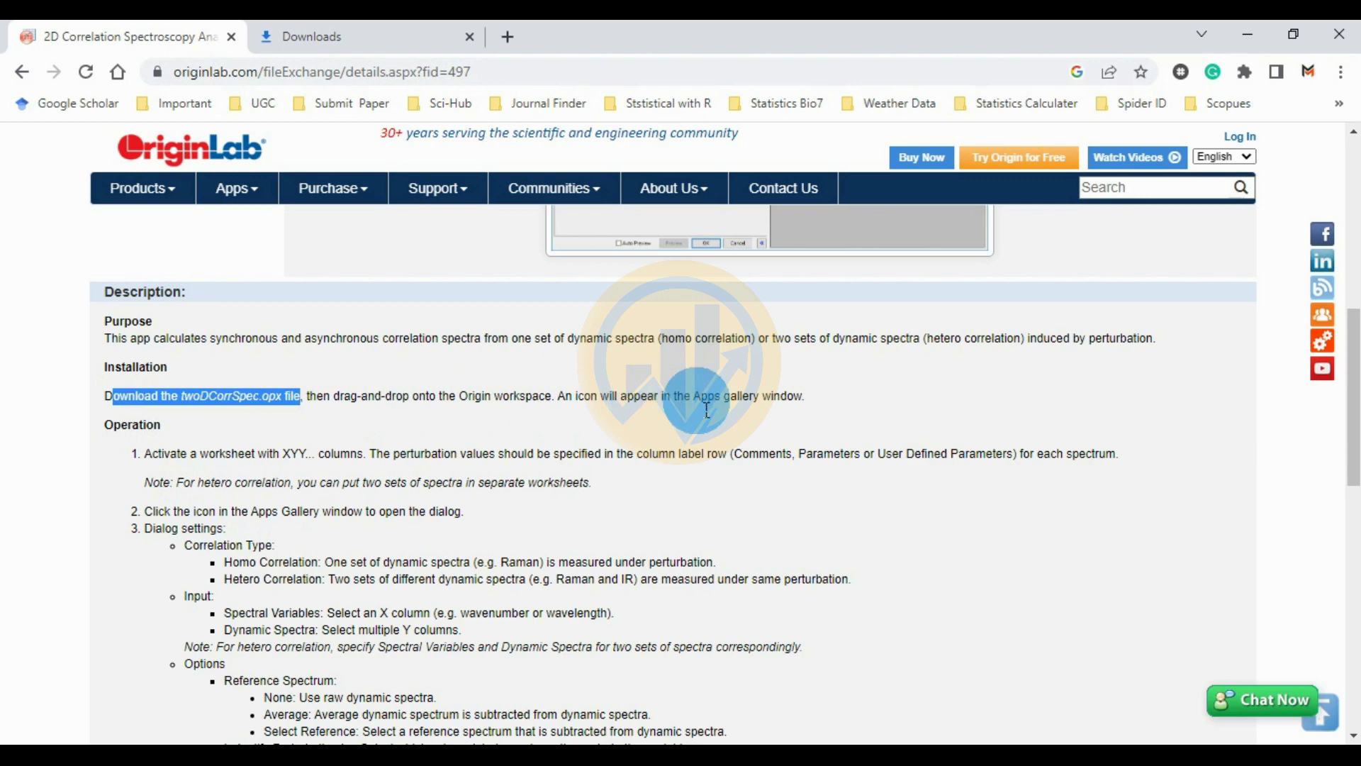
click(887, 409)
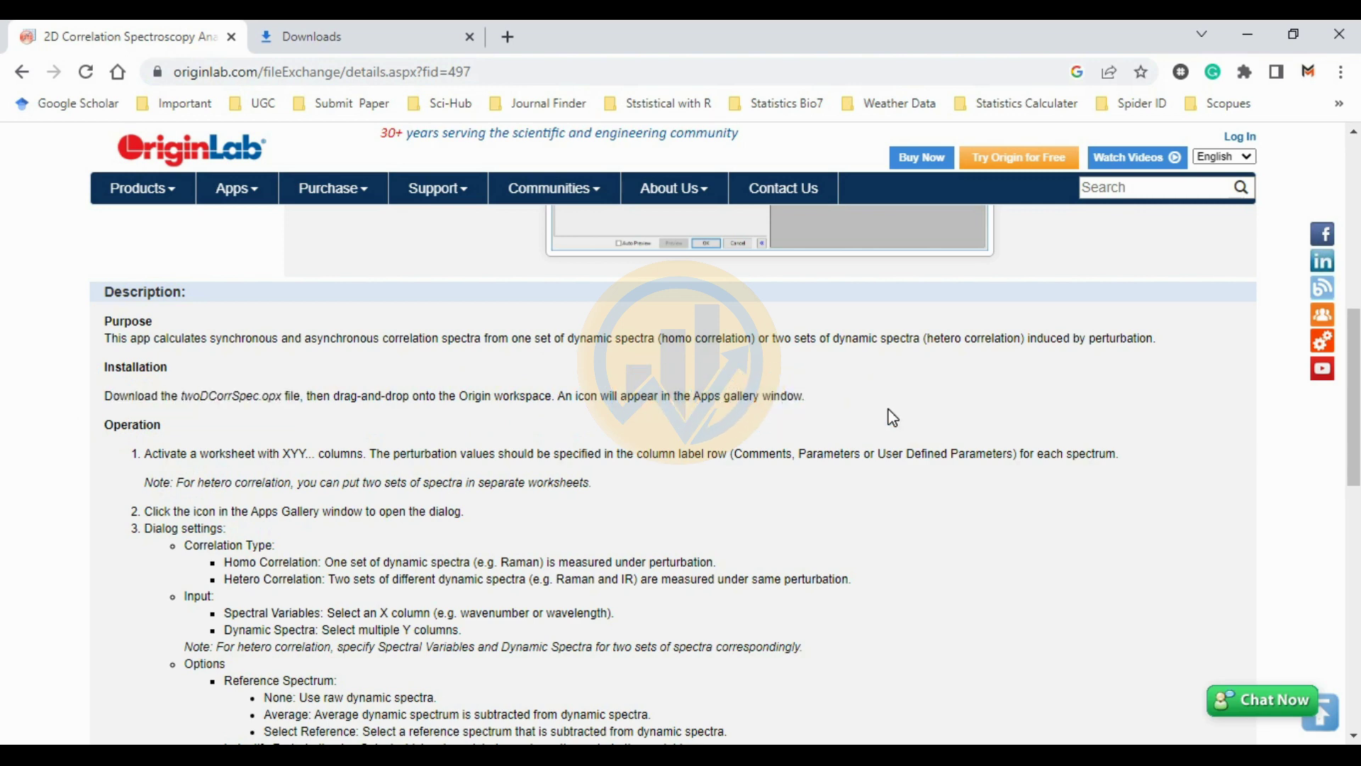
scroll(443, 443, up, 10)
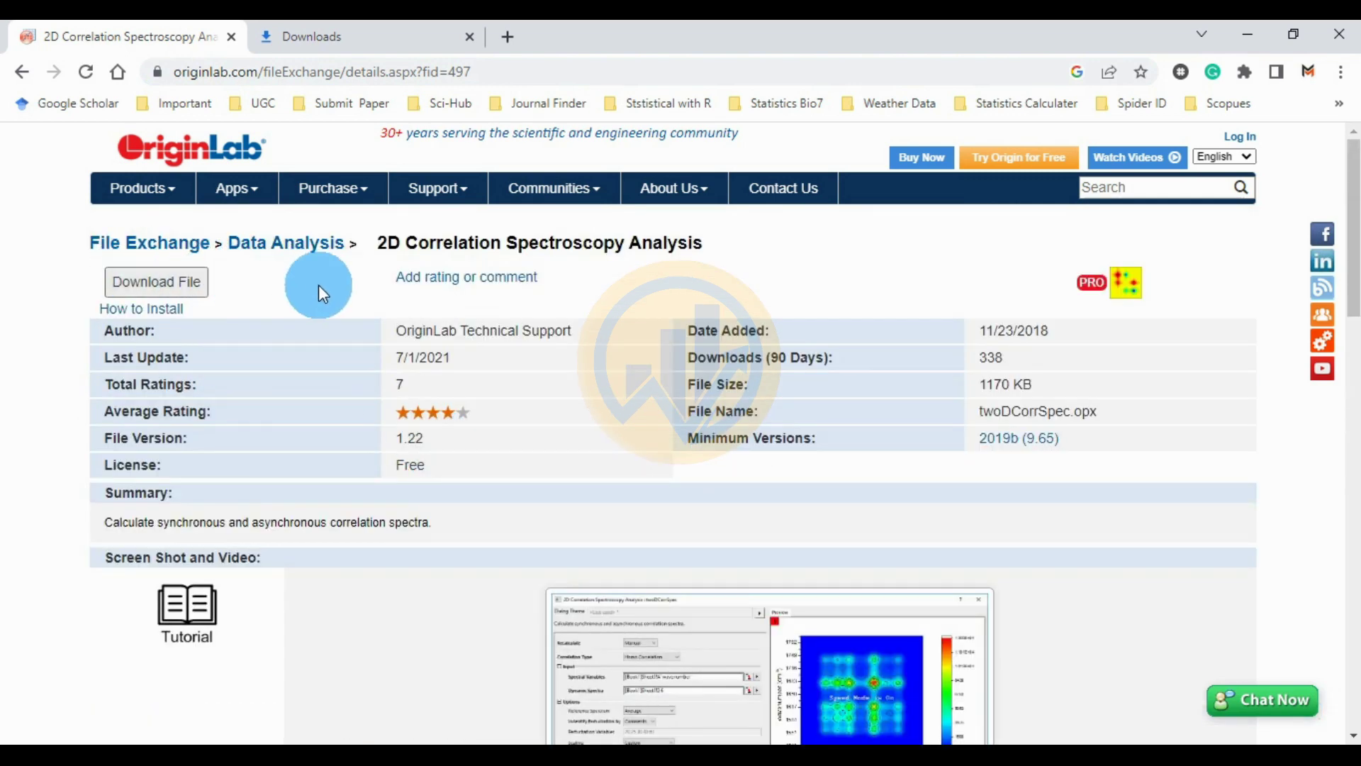
- Drag twoDCorrSpec.opx from File Explorer onto Origin and confirm reinstalling the package
click(1245, 29)
click(460, 755)
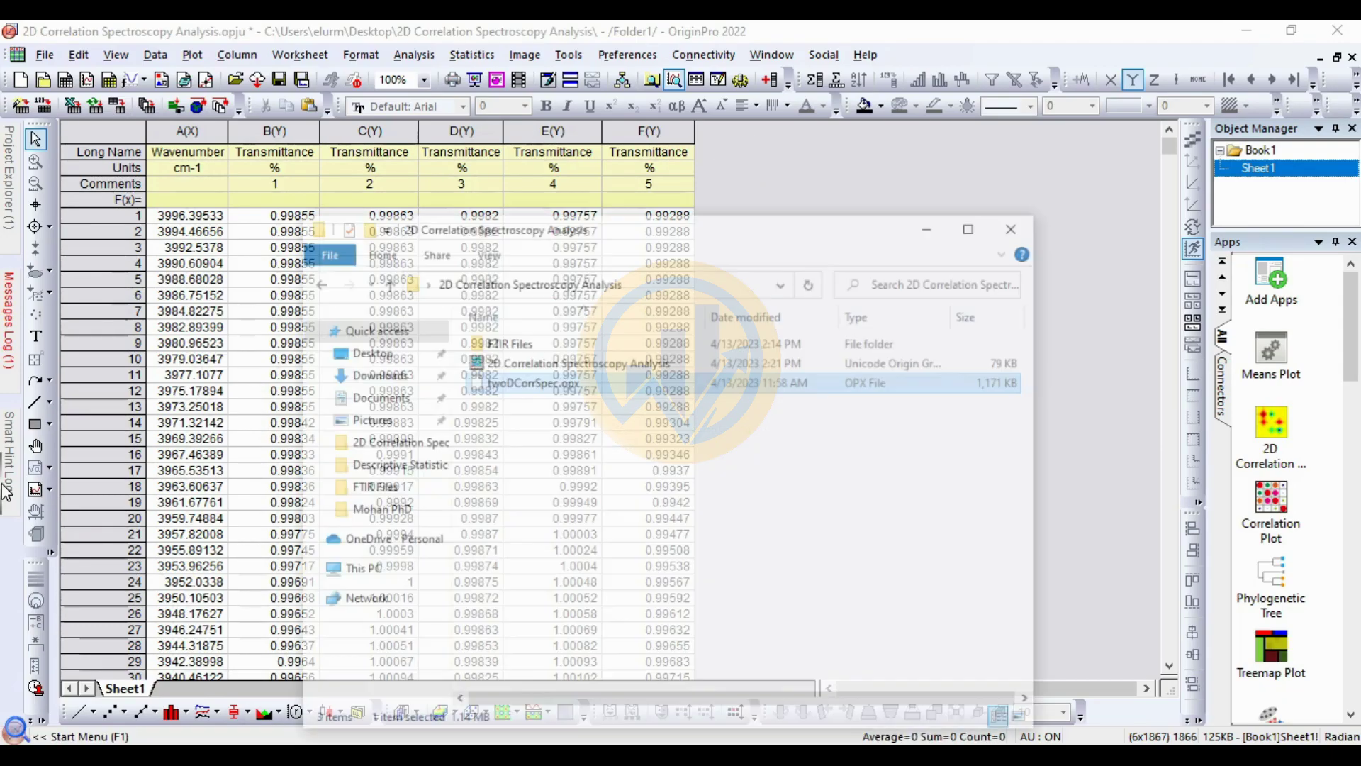
drag(666, 189, 320, 195)
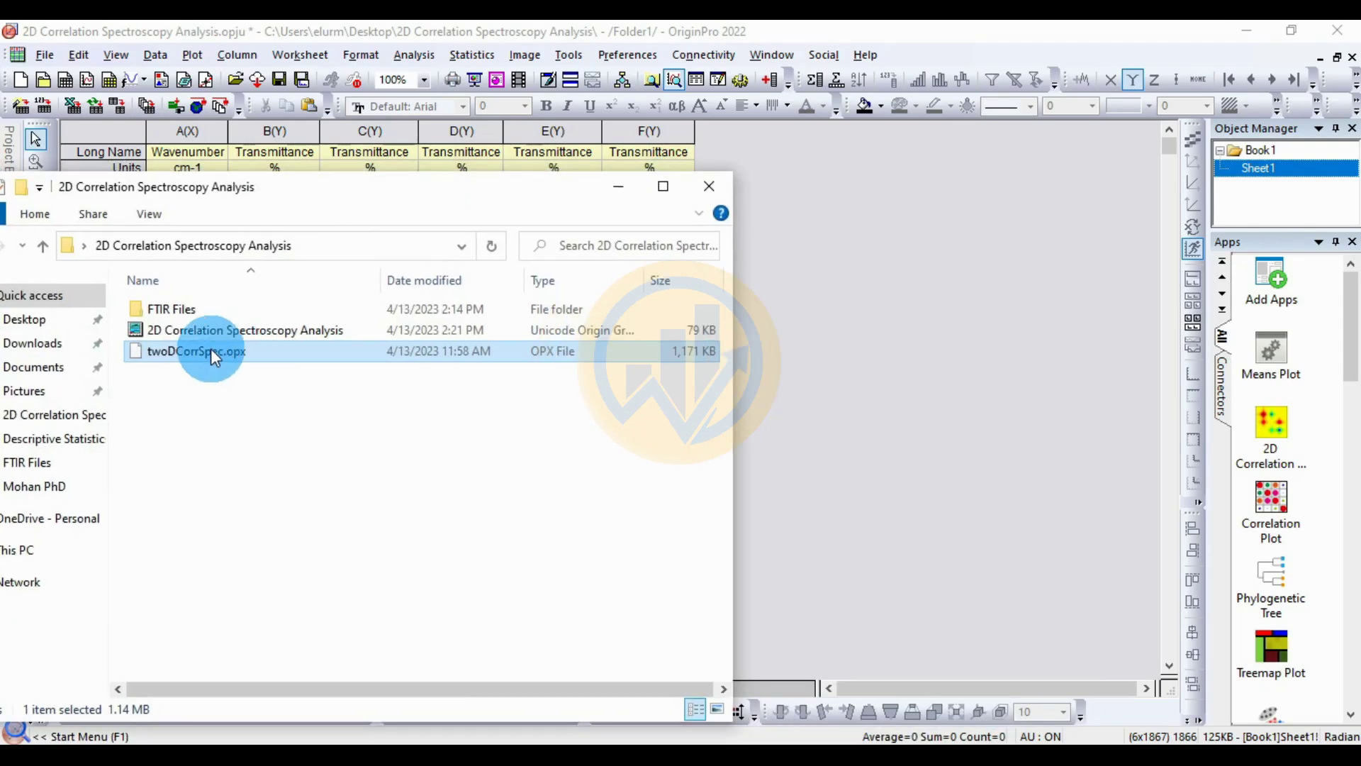
drag(208, 350, 821, 411)
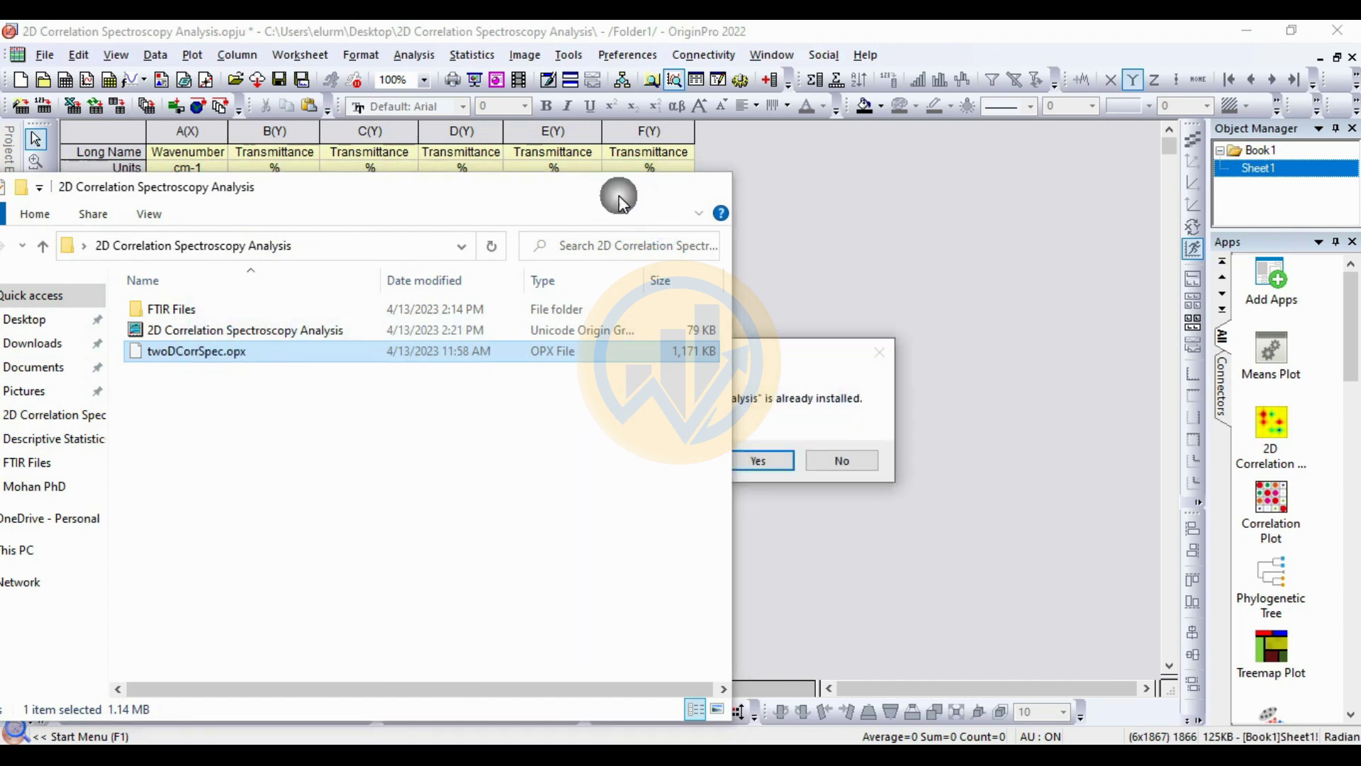
click(618, 191)
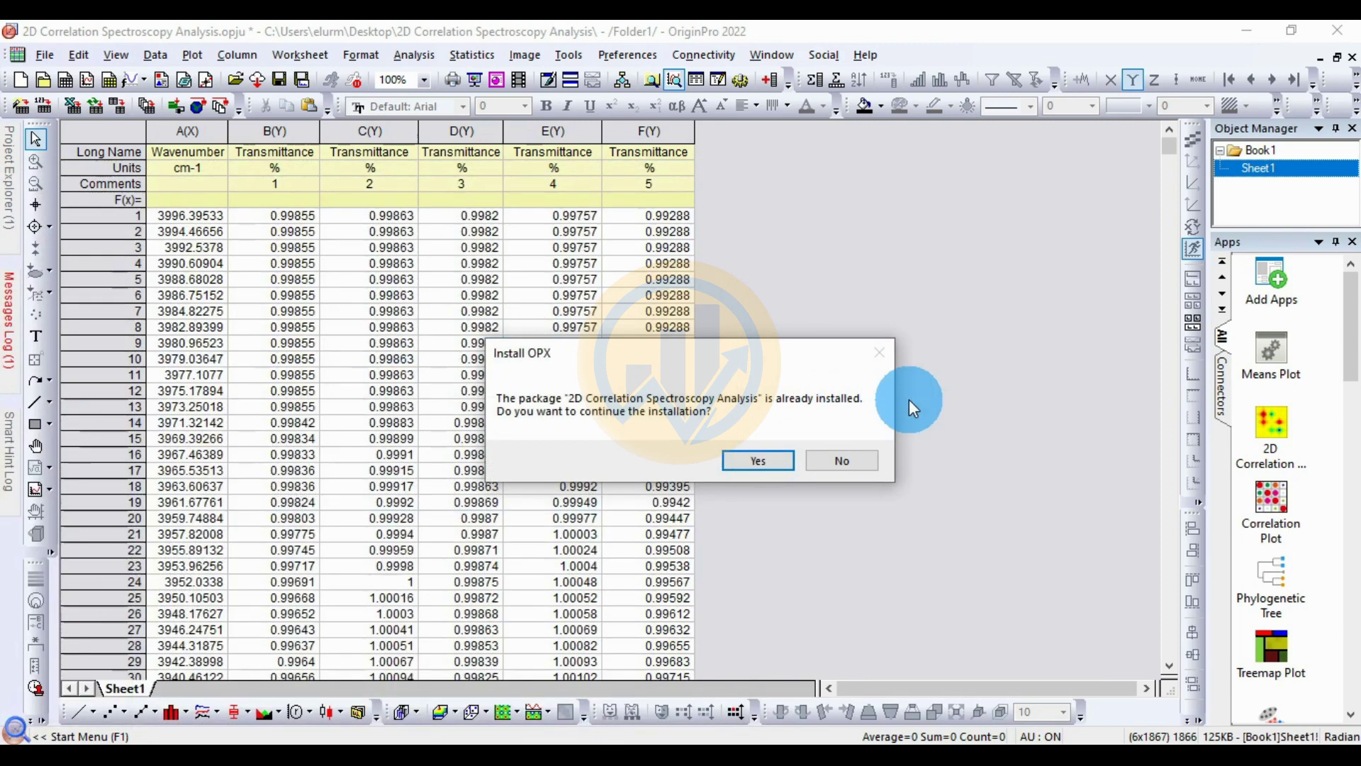
click(769, 463)
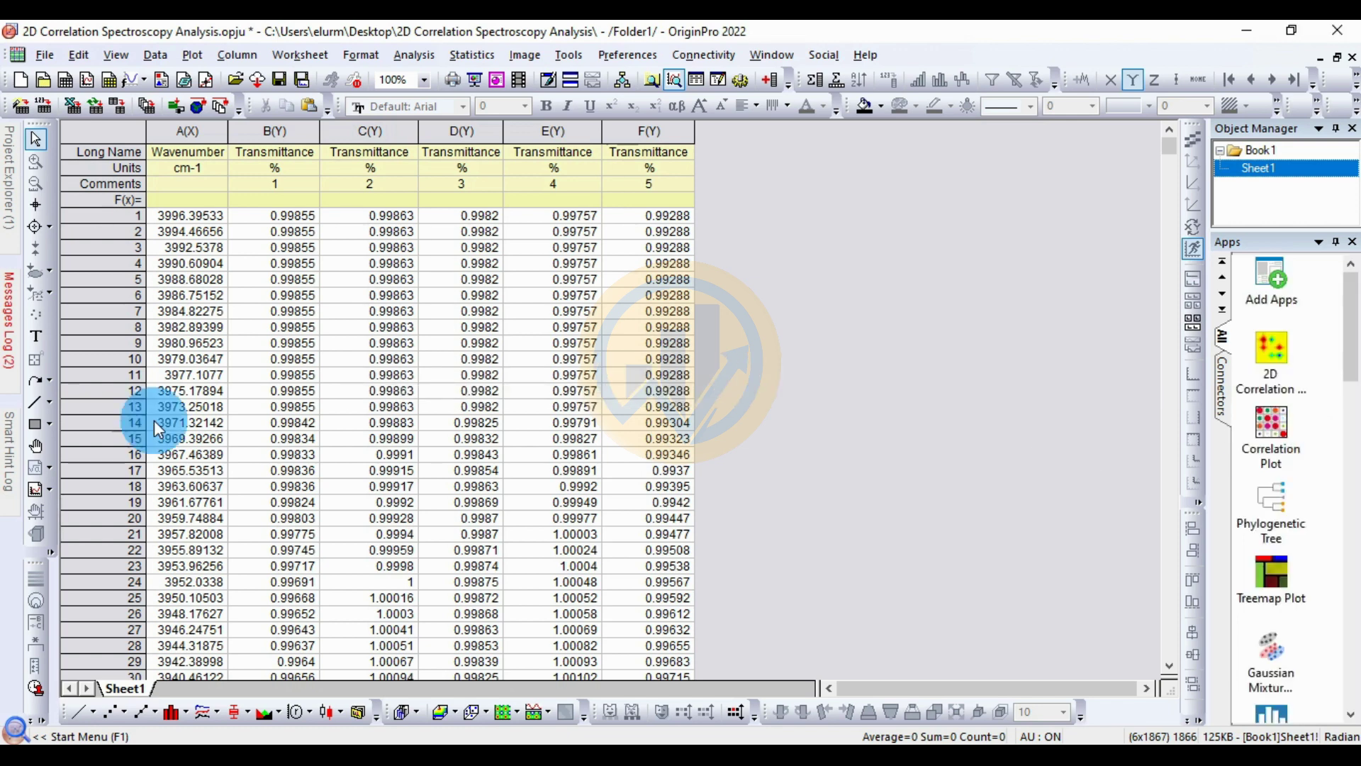
- Launch the 2D Correlation app with Homo Correlation, column A Wavenumber as spectral variable, columns B–F as dynamic spectra
click(1266, 372)
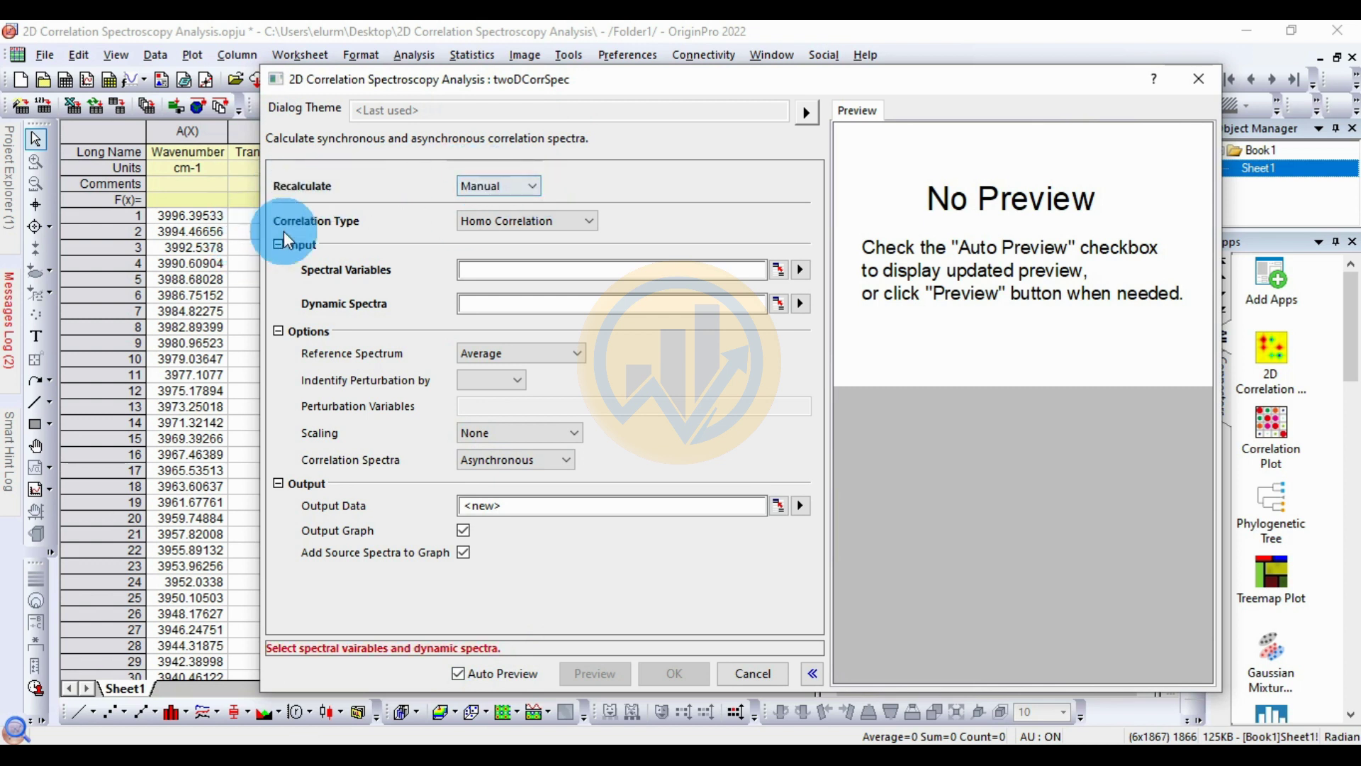
click(577, 219)
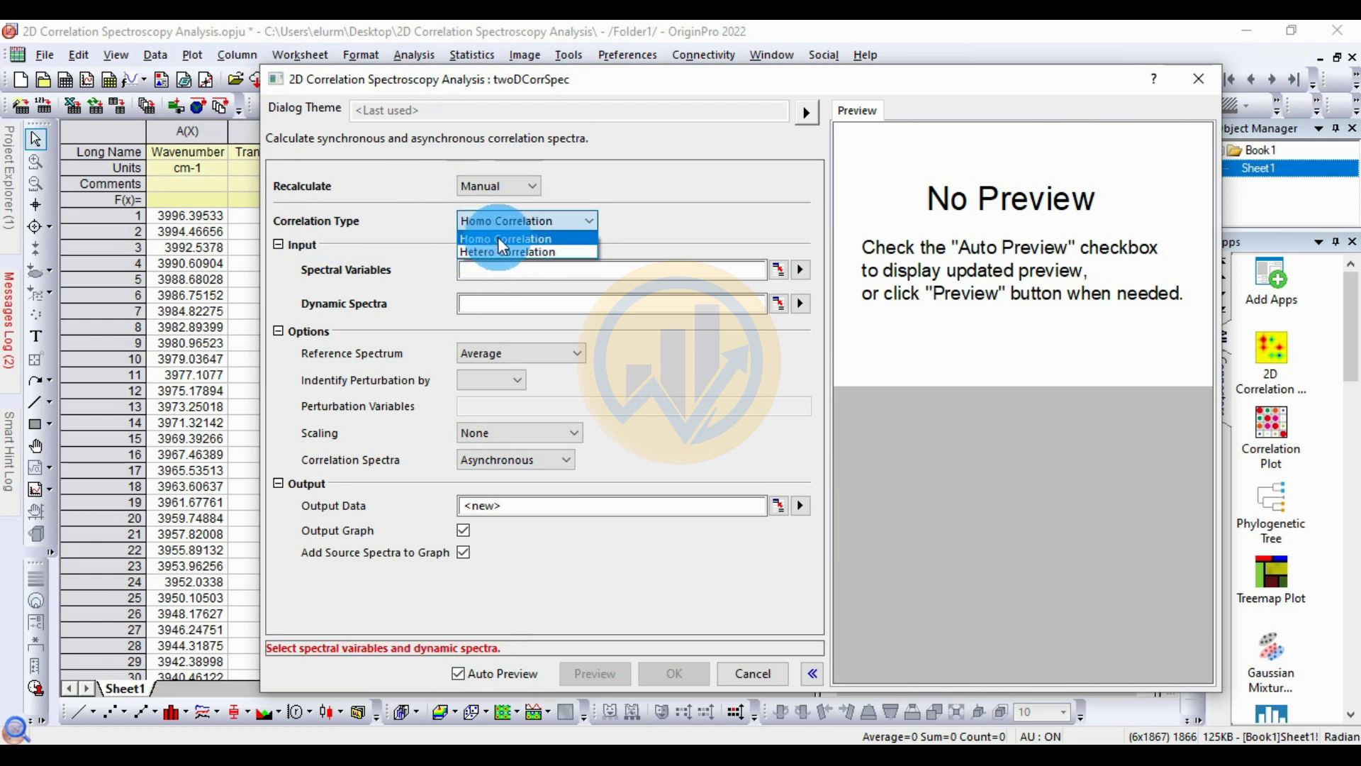
click(518, 241)
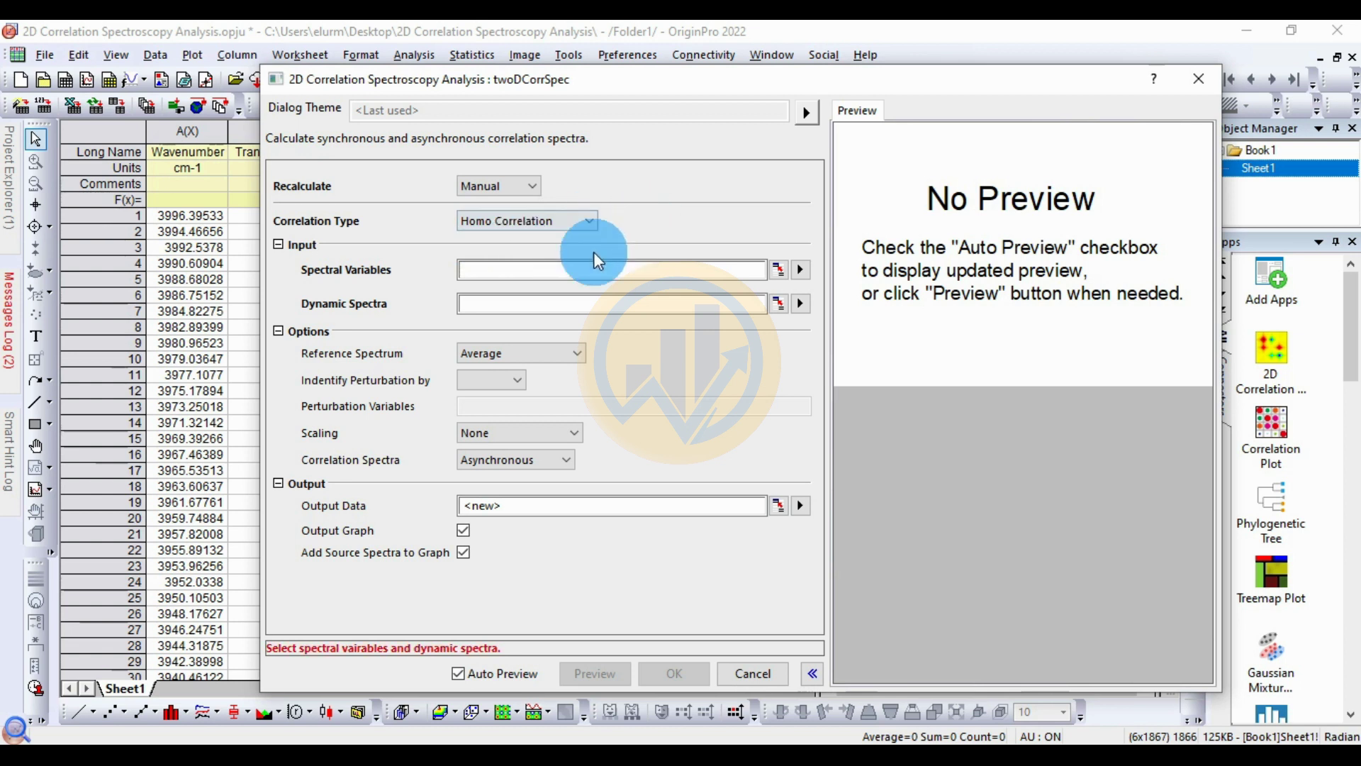
click(337, 278)
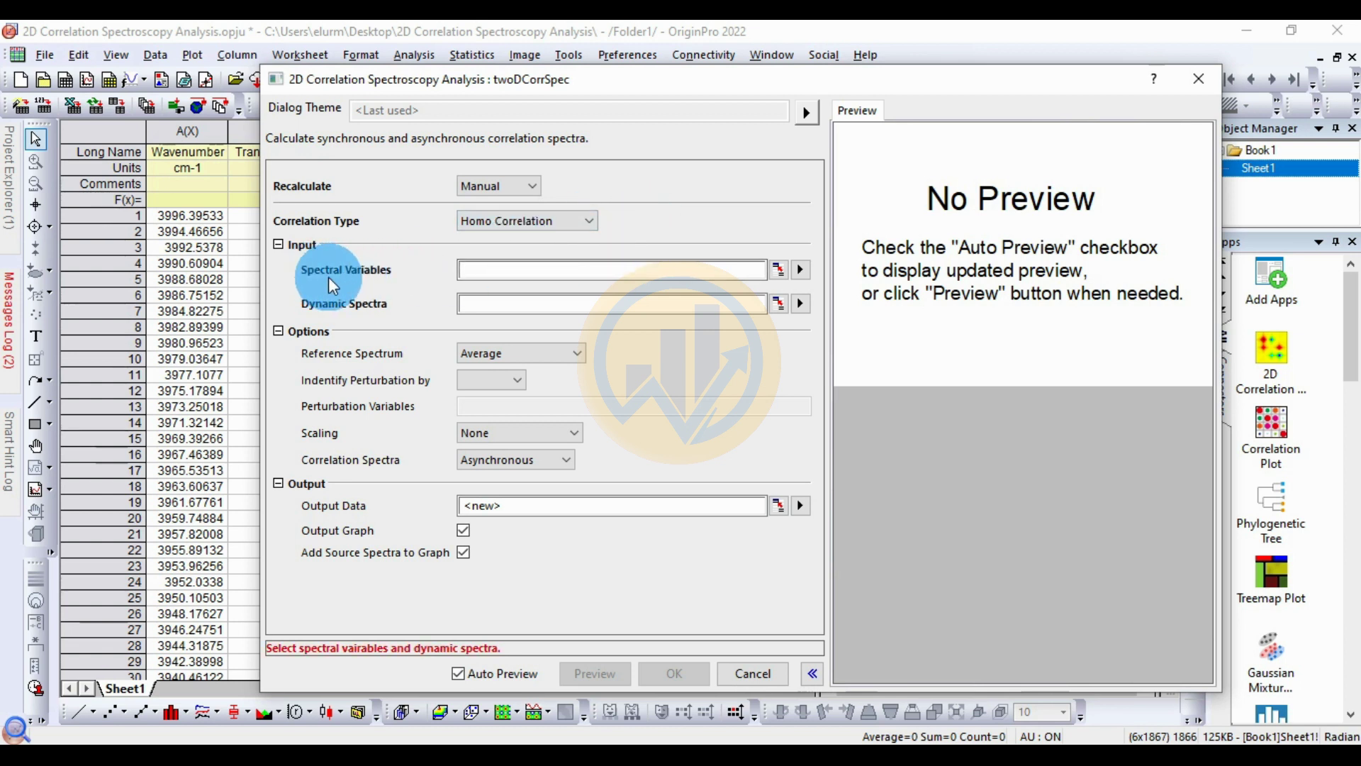
click(801, 271)
click(902, 273)
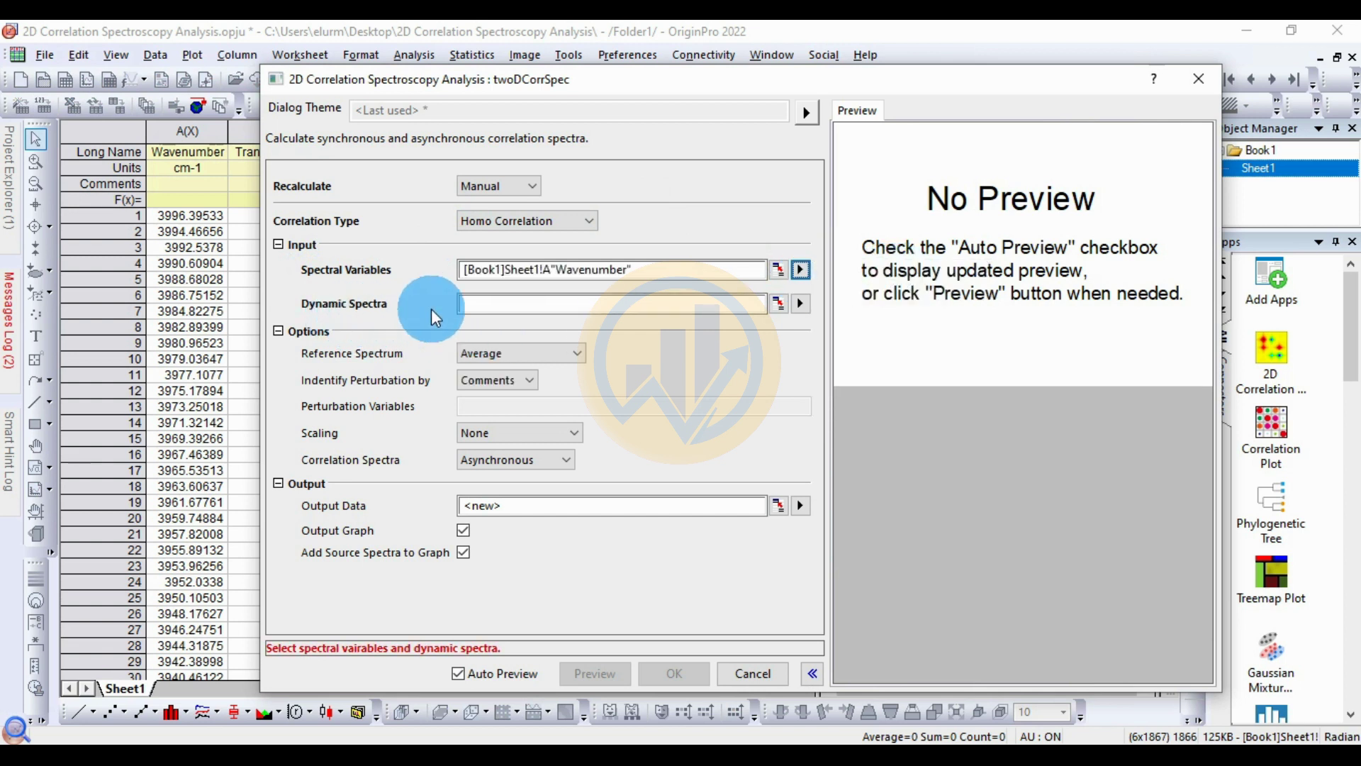
click(776, 304)
drag(297, 157, 630, 150)
click(1140, 108)
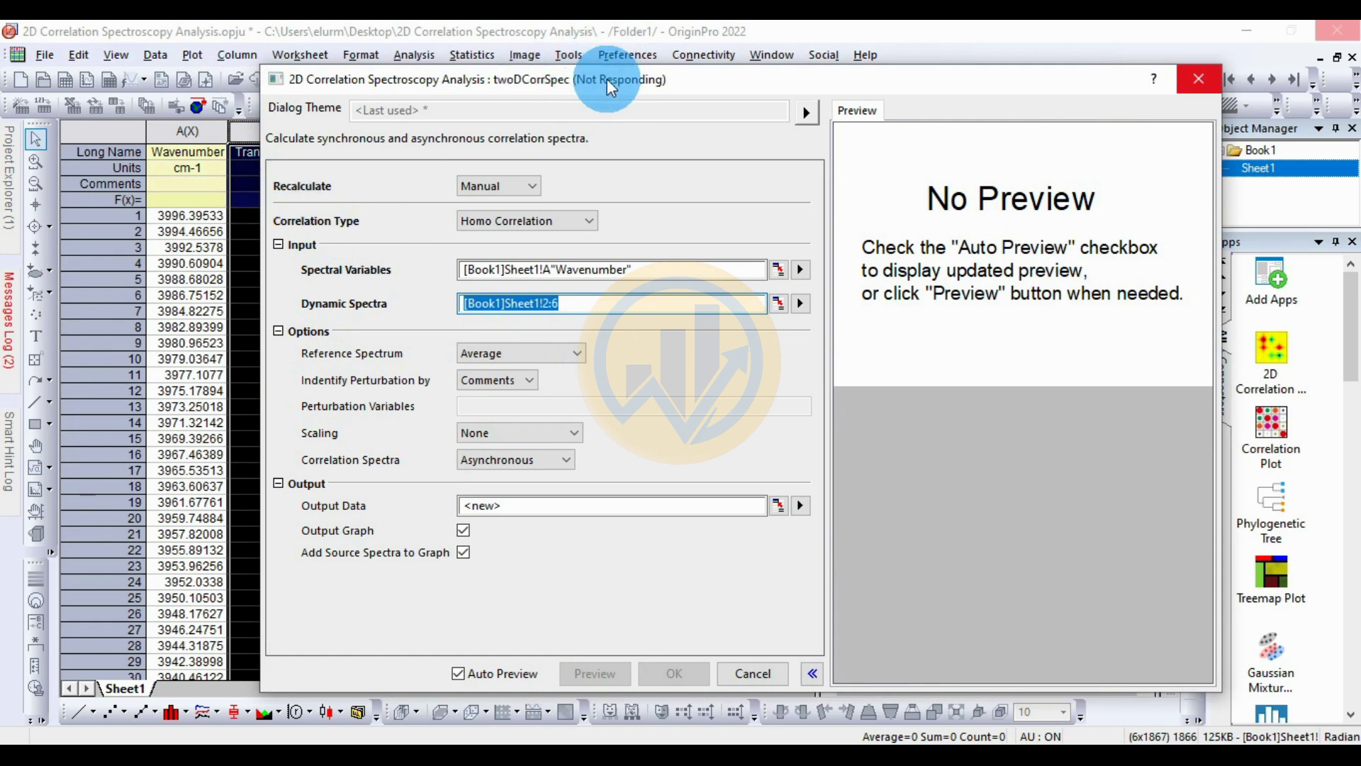
- Let the asynchronous contour preview render, then run the correlation to create Graph1
drag(607, 79, 753, 88)
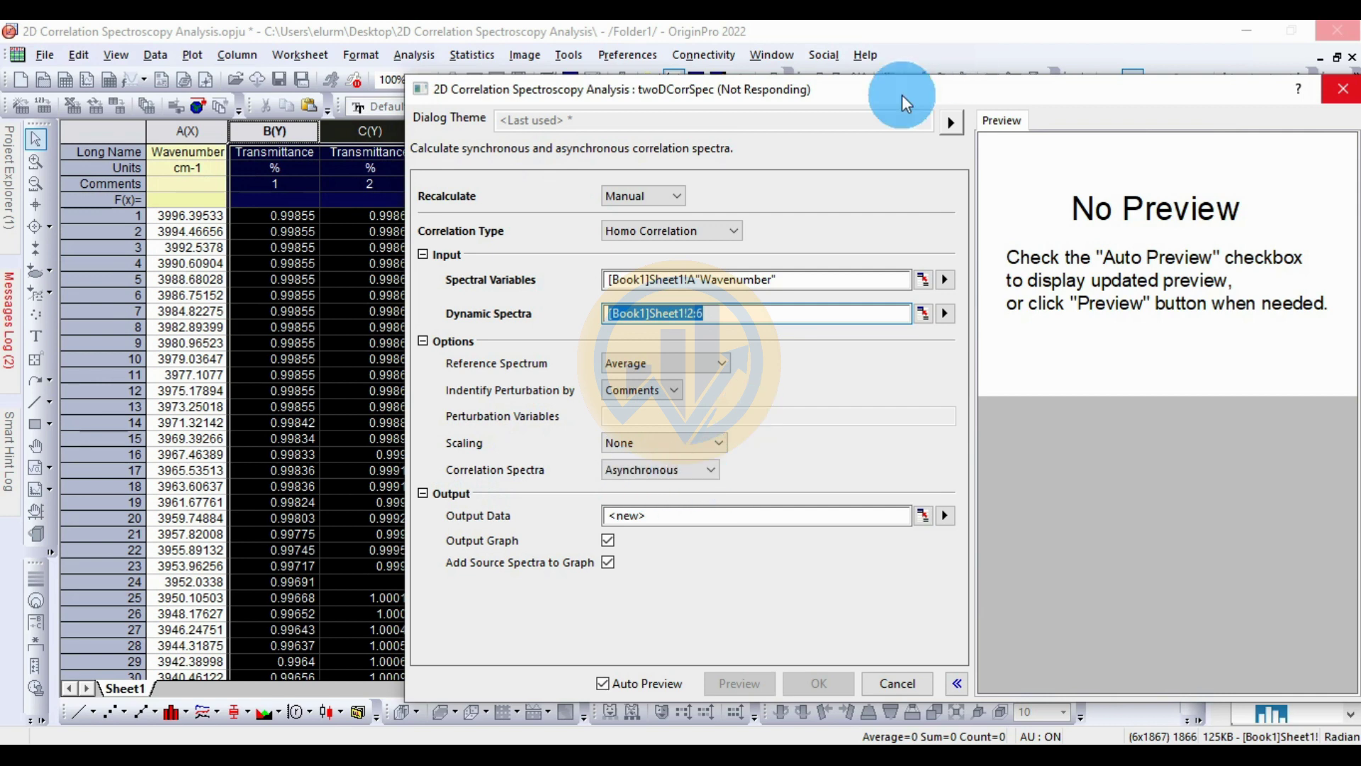
drag(889, 92, 762, 86)
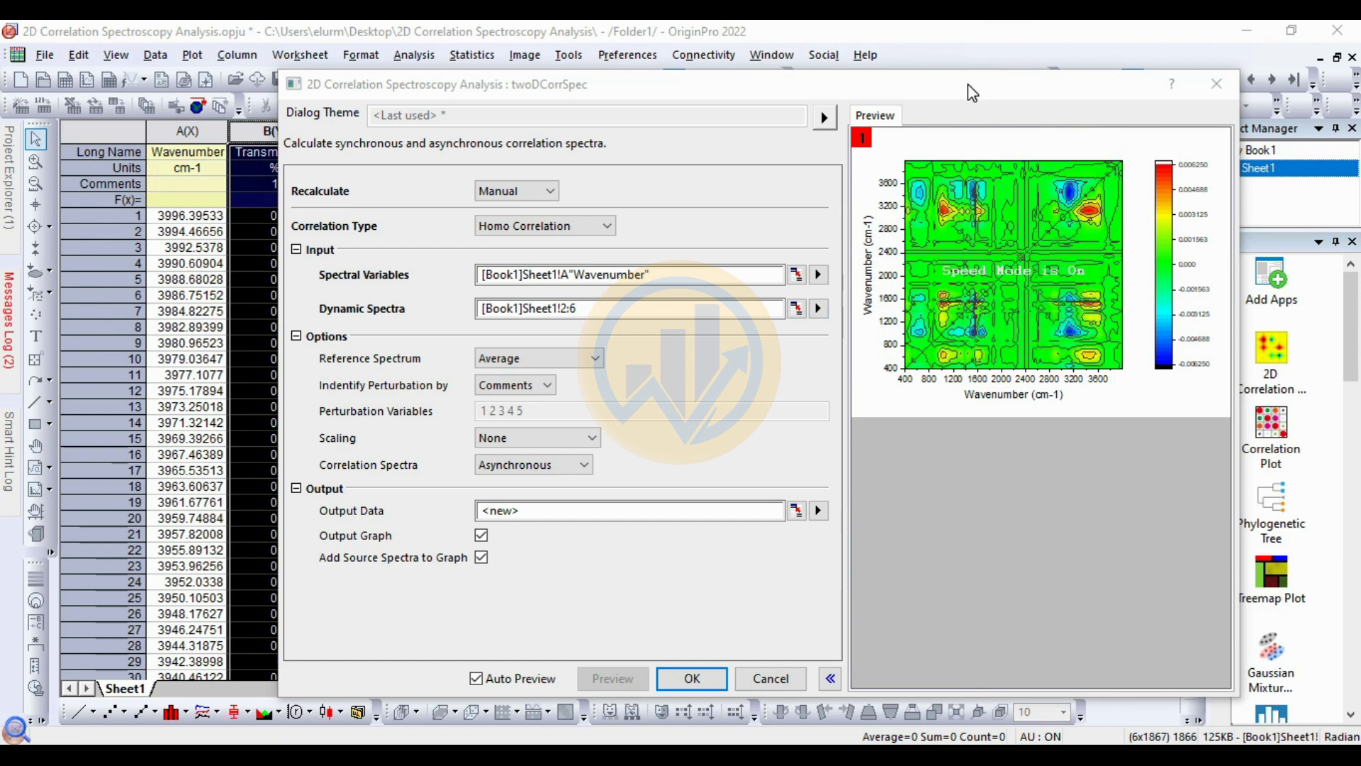
drag(968, 84, 864, 80)
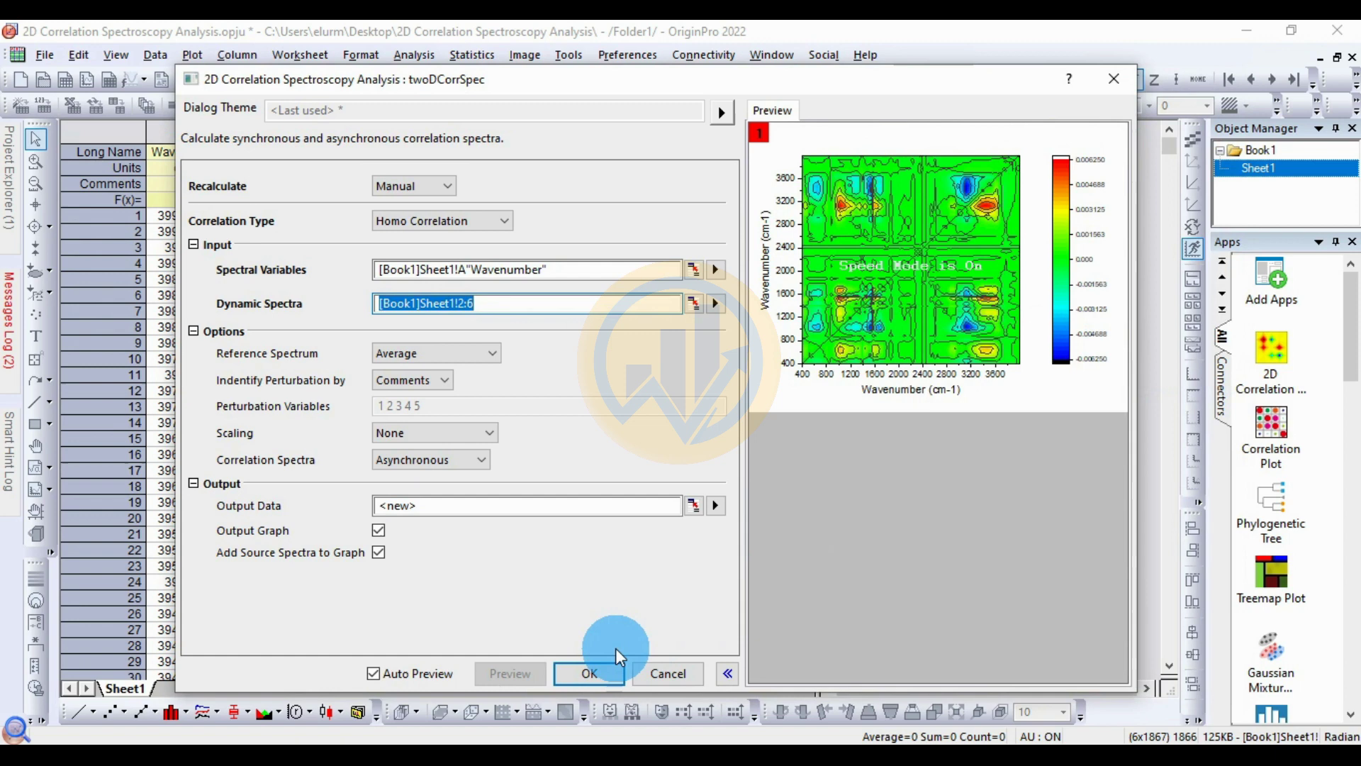
click(588, 669)
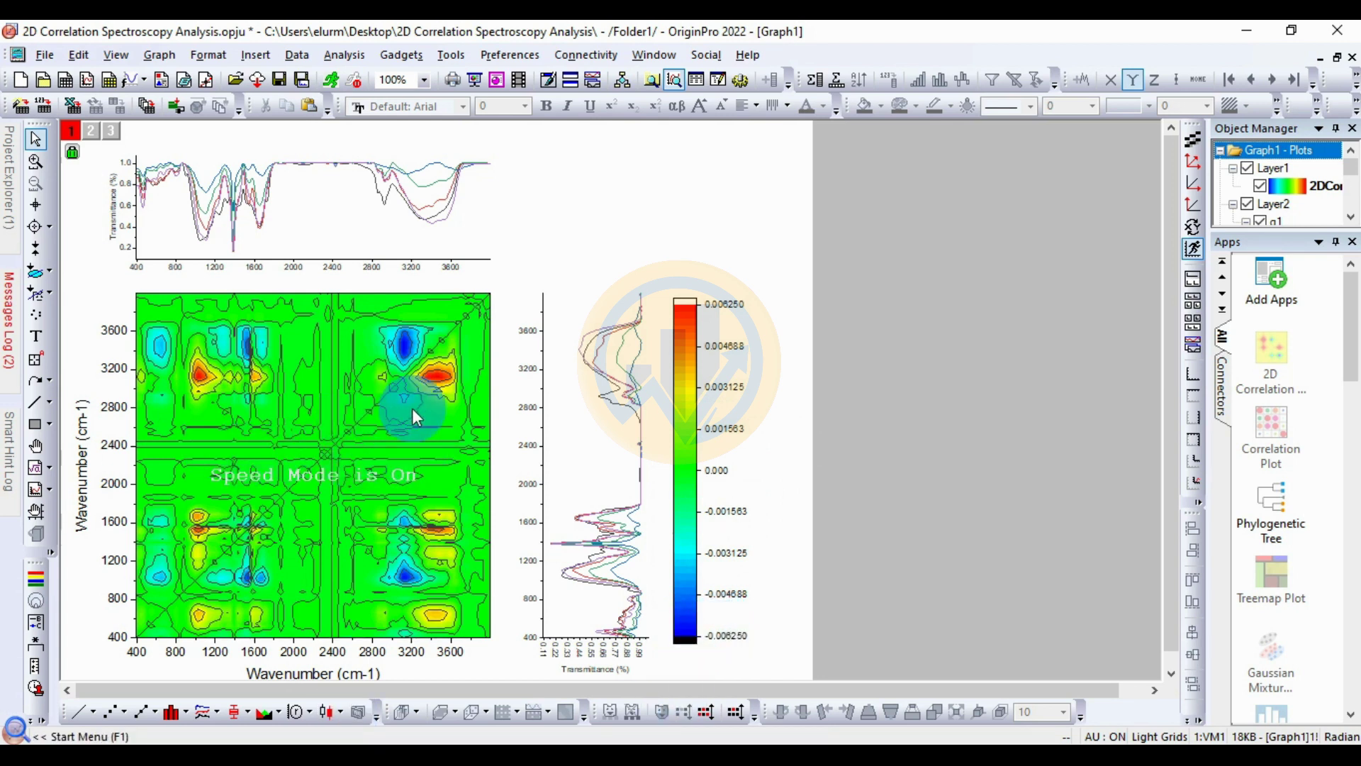
- Inspect the values on the new contour graph, then open the contour map's Plot Details
mouse_move(380, 488)
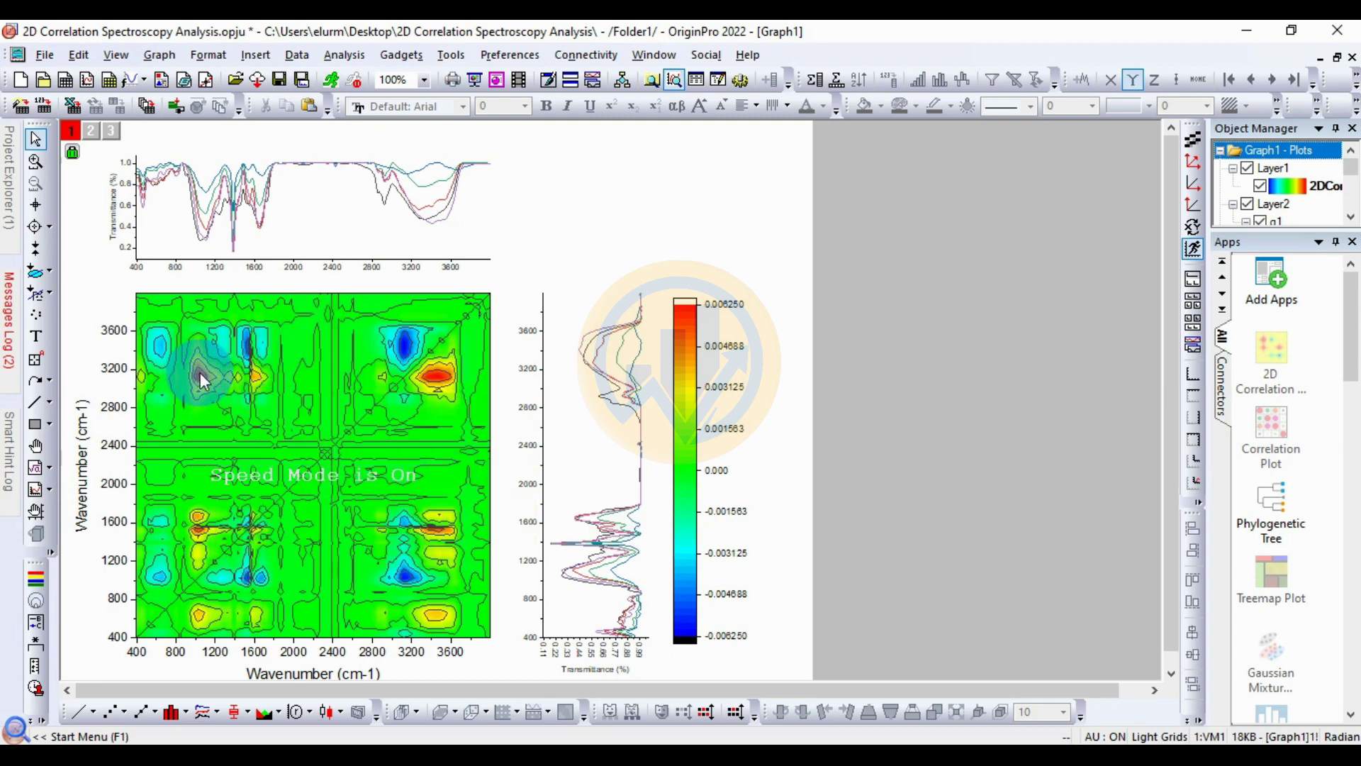
mouse_move(201, 373)
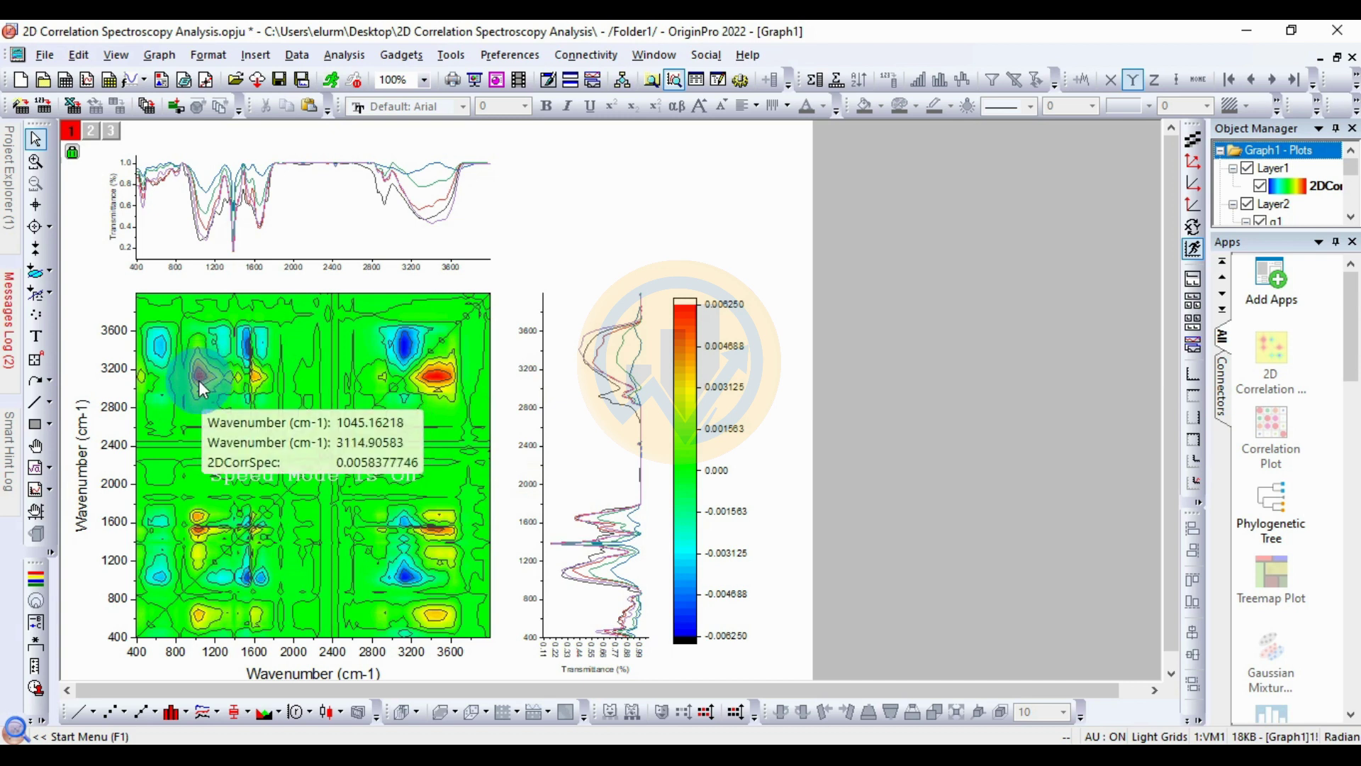
mouse_move(221, 348)
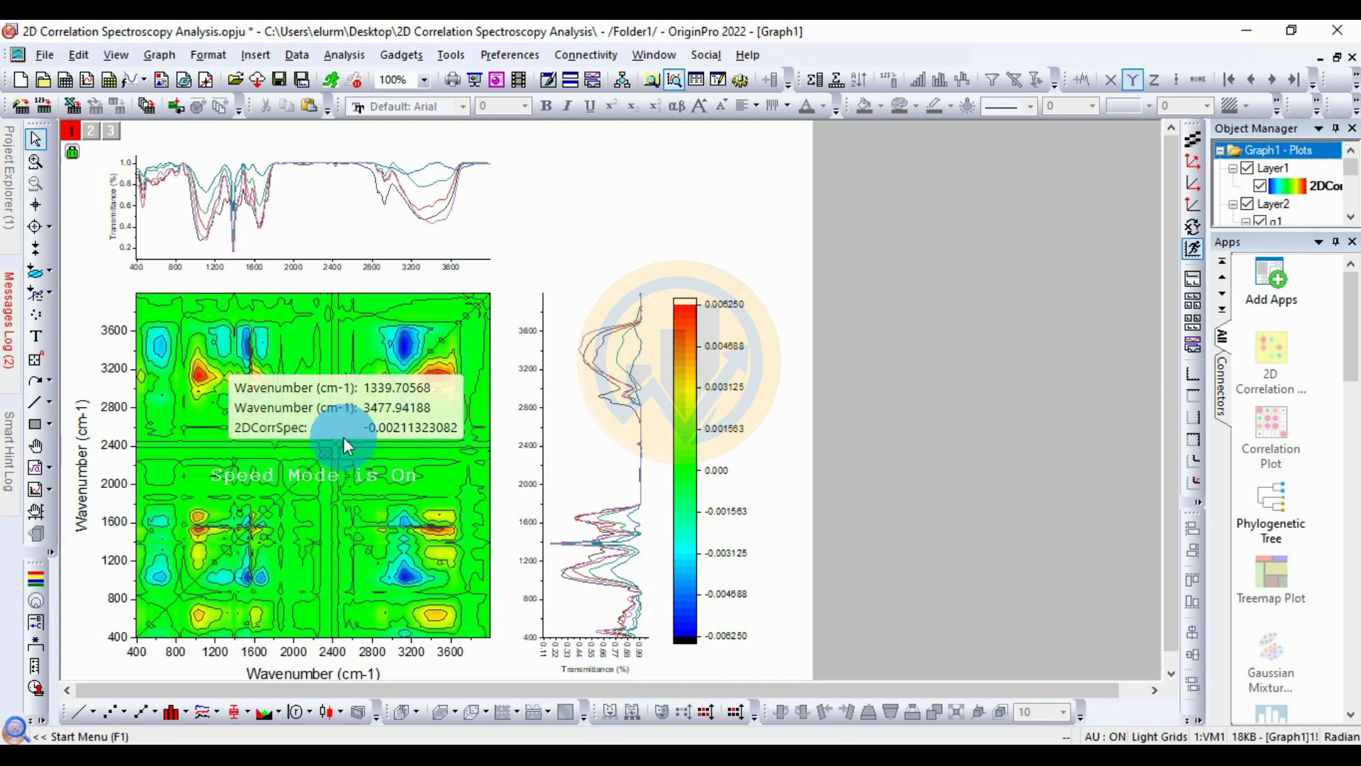
double_click(435, 311)
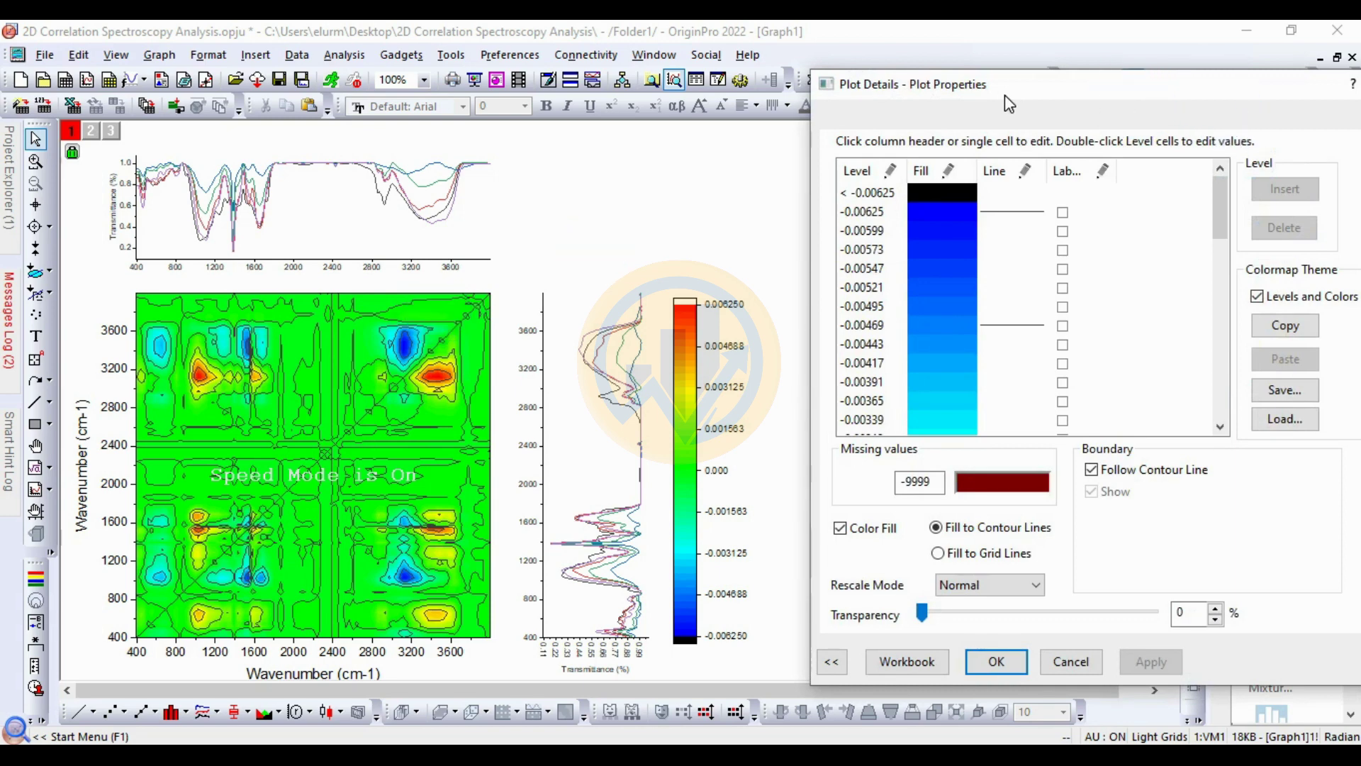
- Load the Fire palette for the contour level fills and apply it to the map
drag(981, 90, 963, 85)
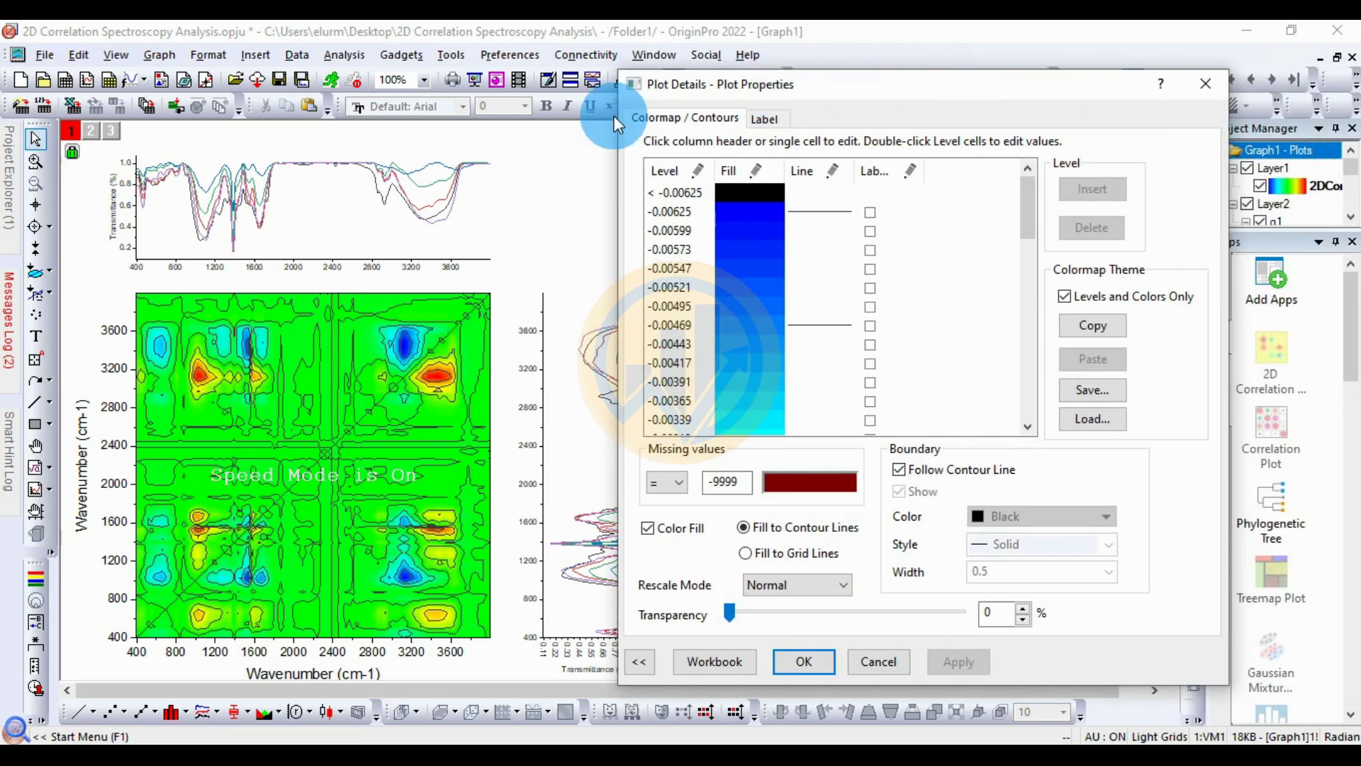
click(758, 171)
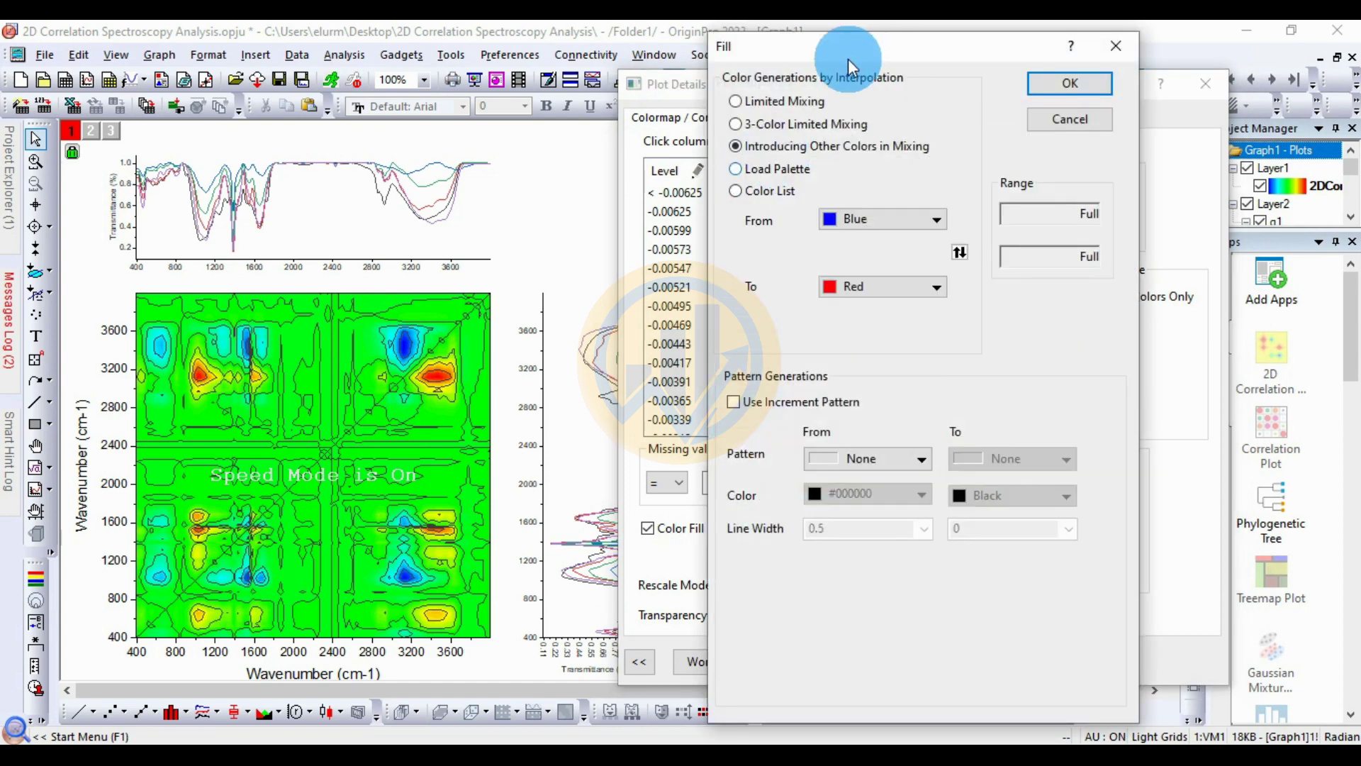
drag(847, 55, 920, 51)
click(832, 169)
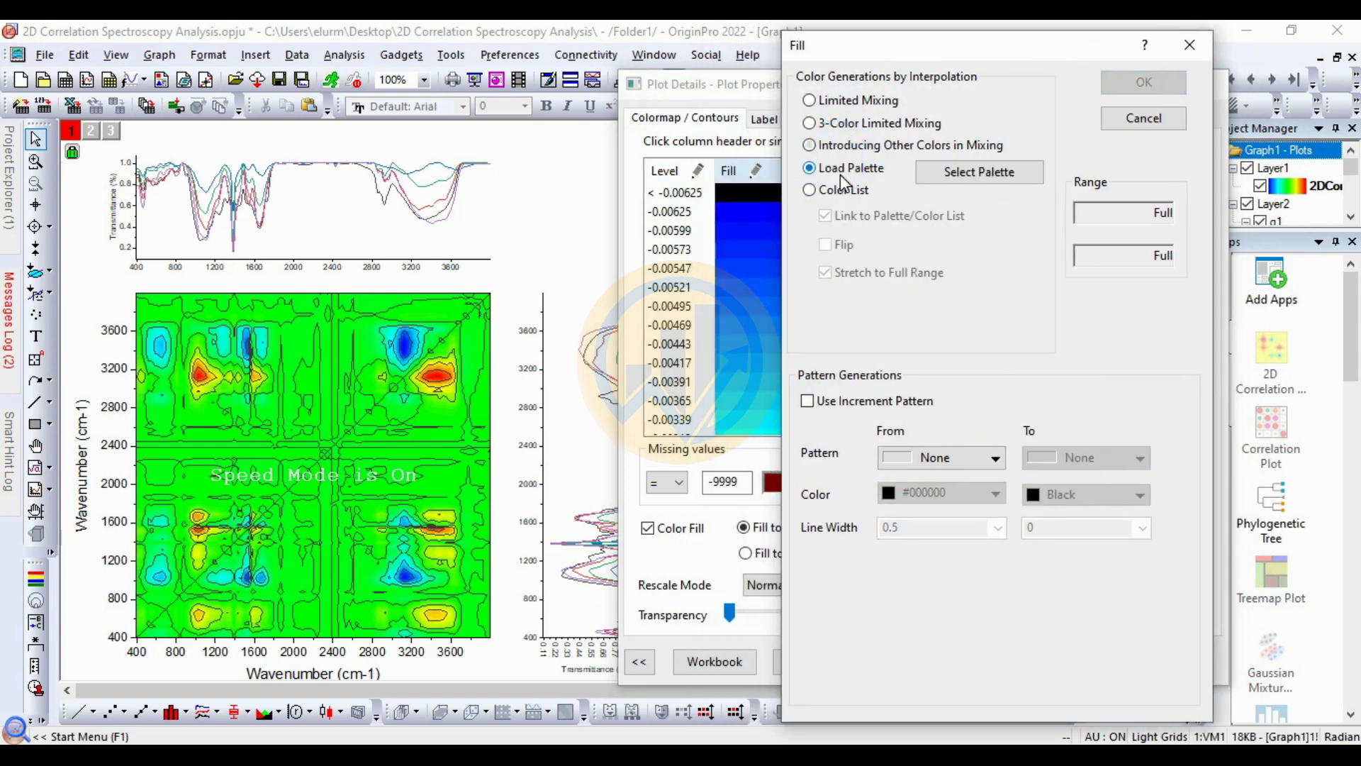
click(992, 171)
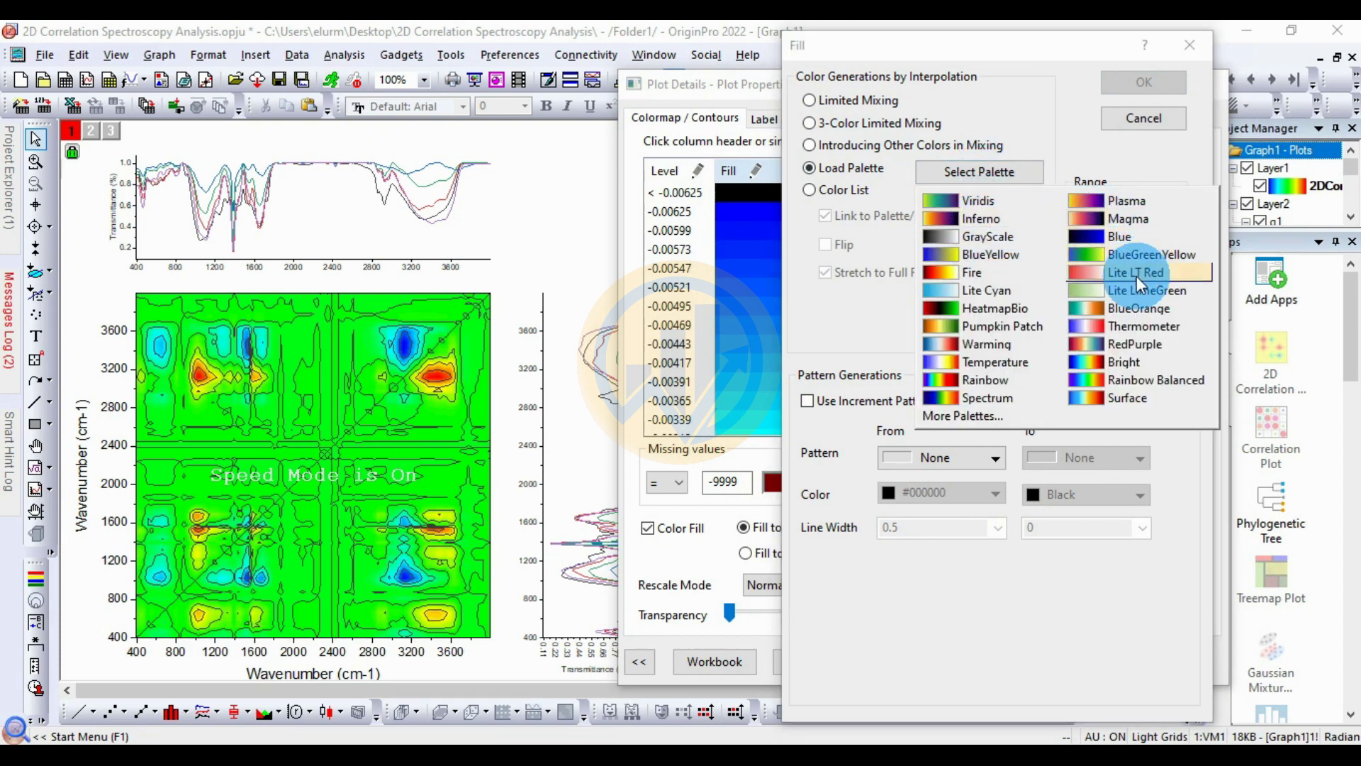
click(985, 273)
click(1162, 84)
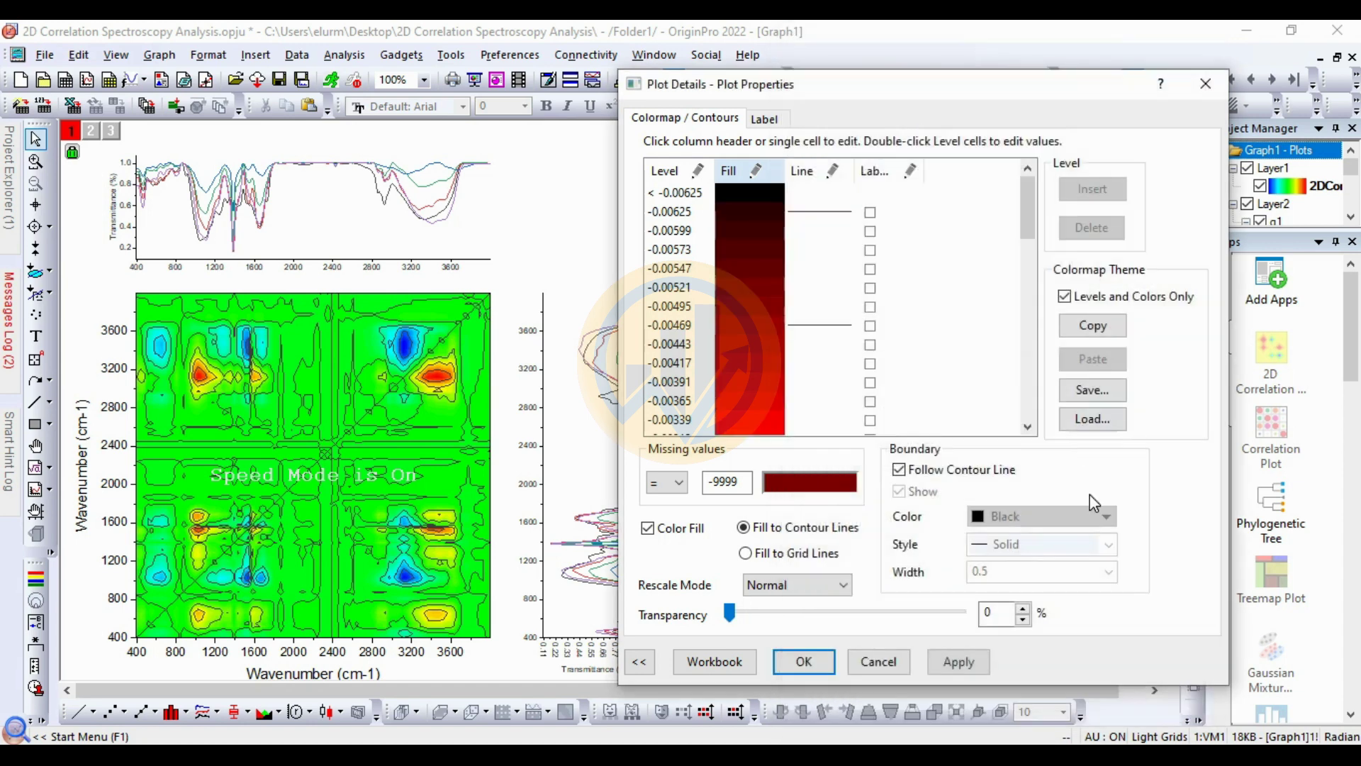
click(969, 654)
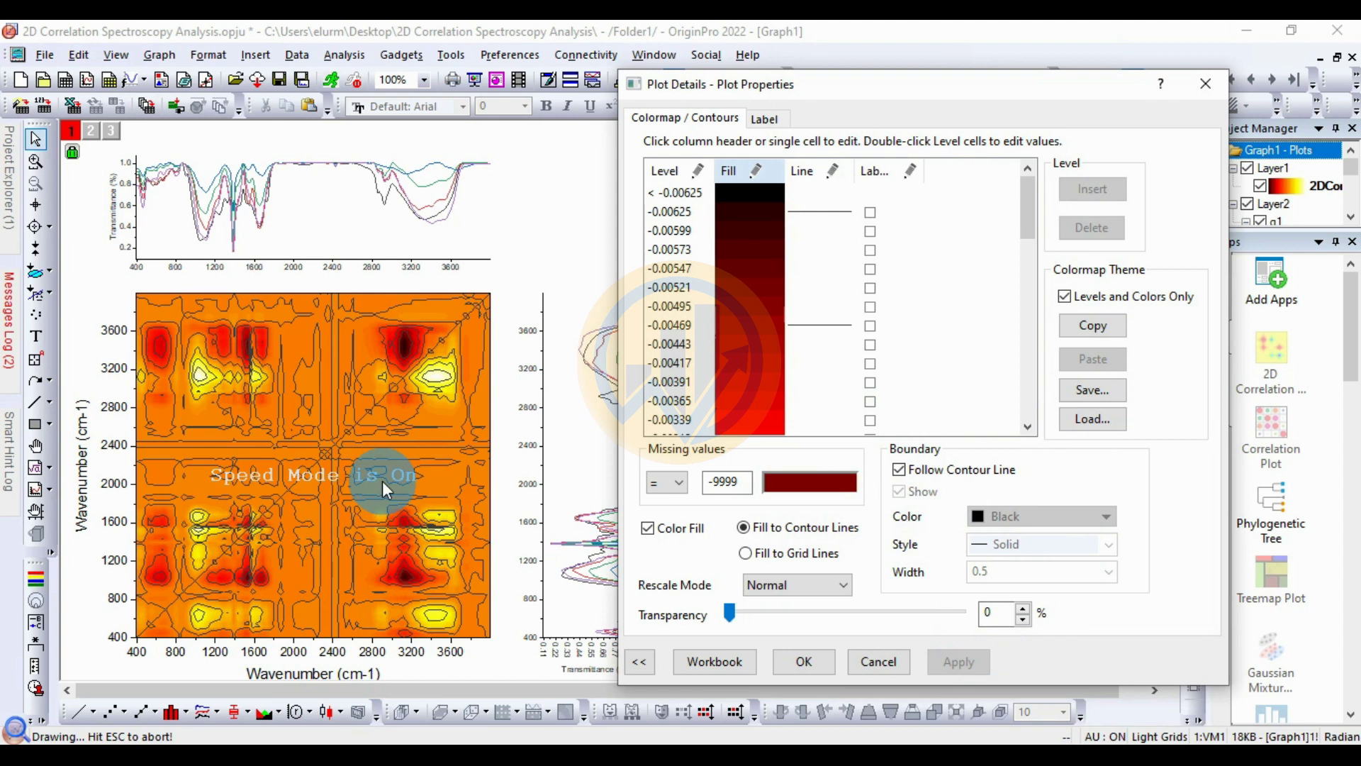
- Set the contour labels to bold Times New Roman, apply, and close Plot Details
click(754, 119)
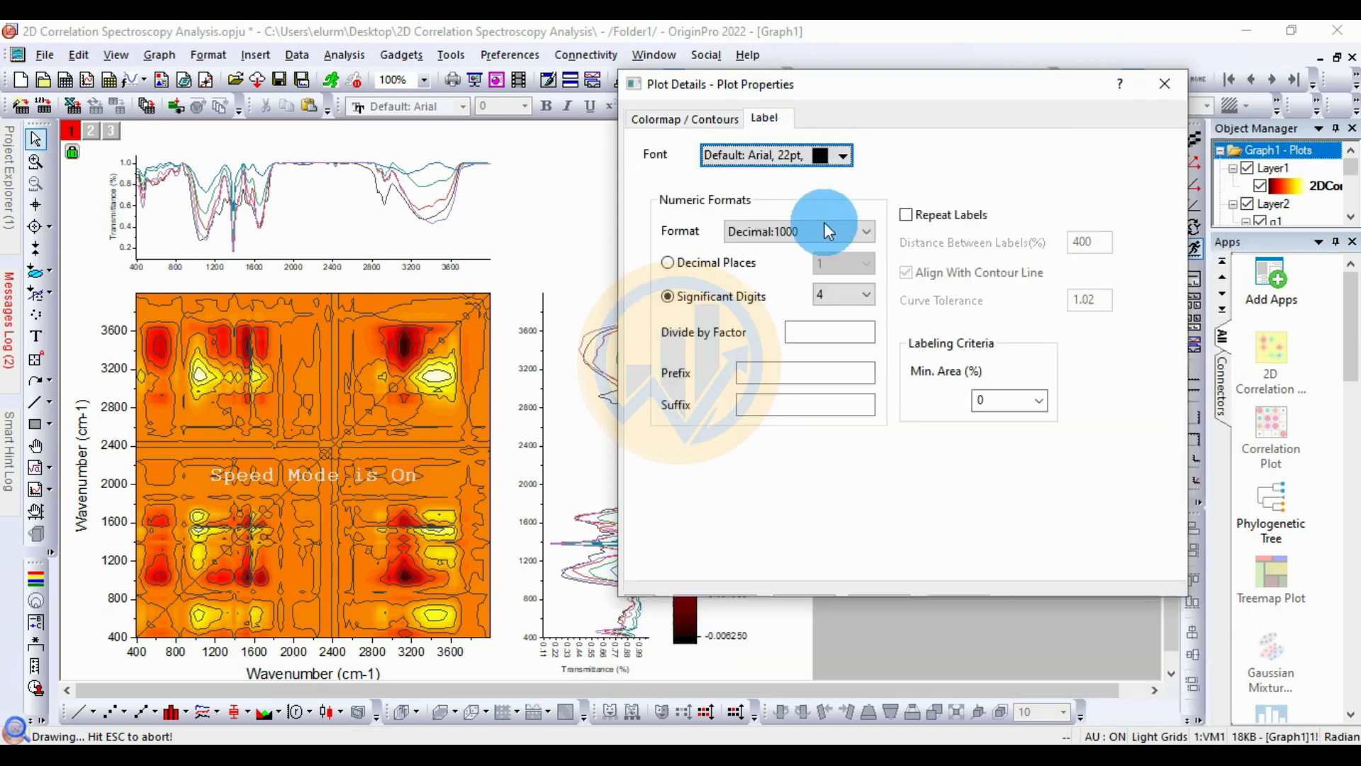
click(765, 155)
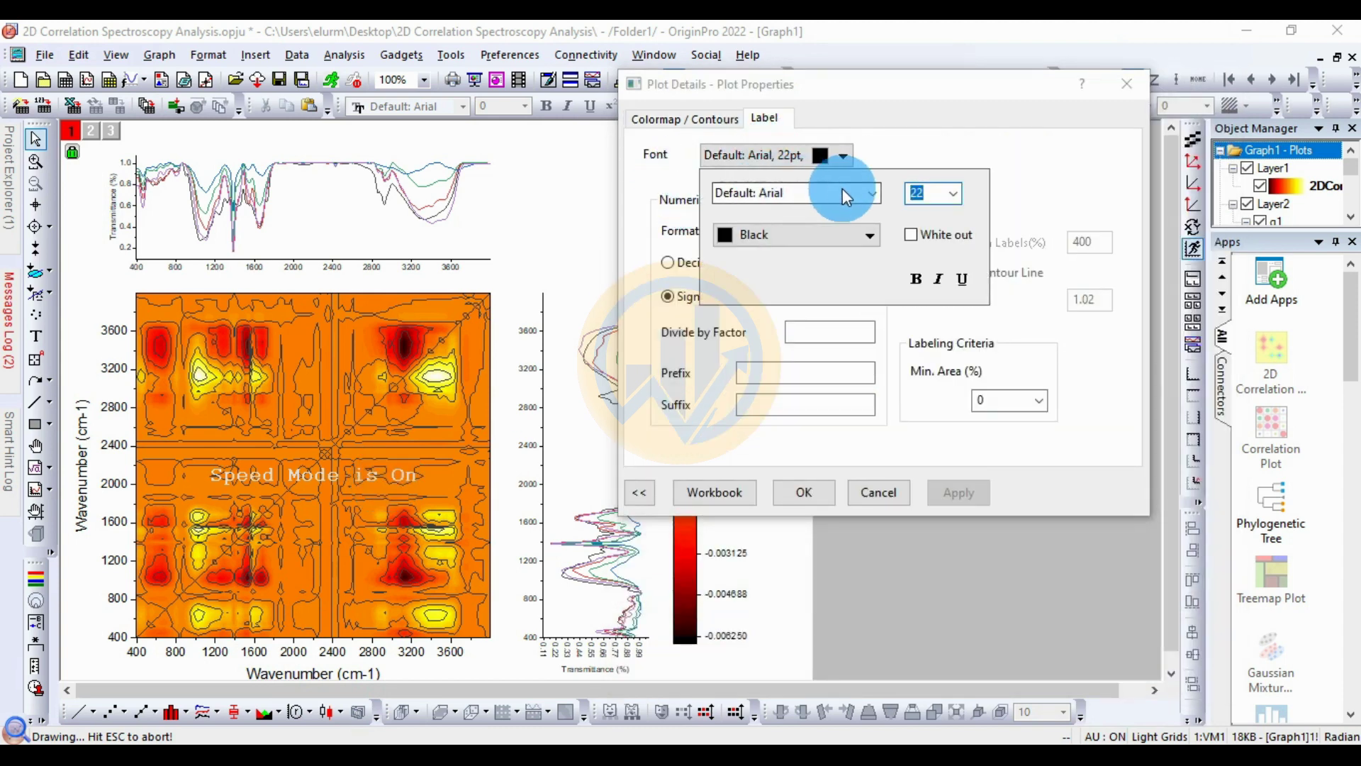
click(872, 195)
scroll(804, 231, up, 1)
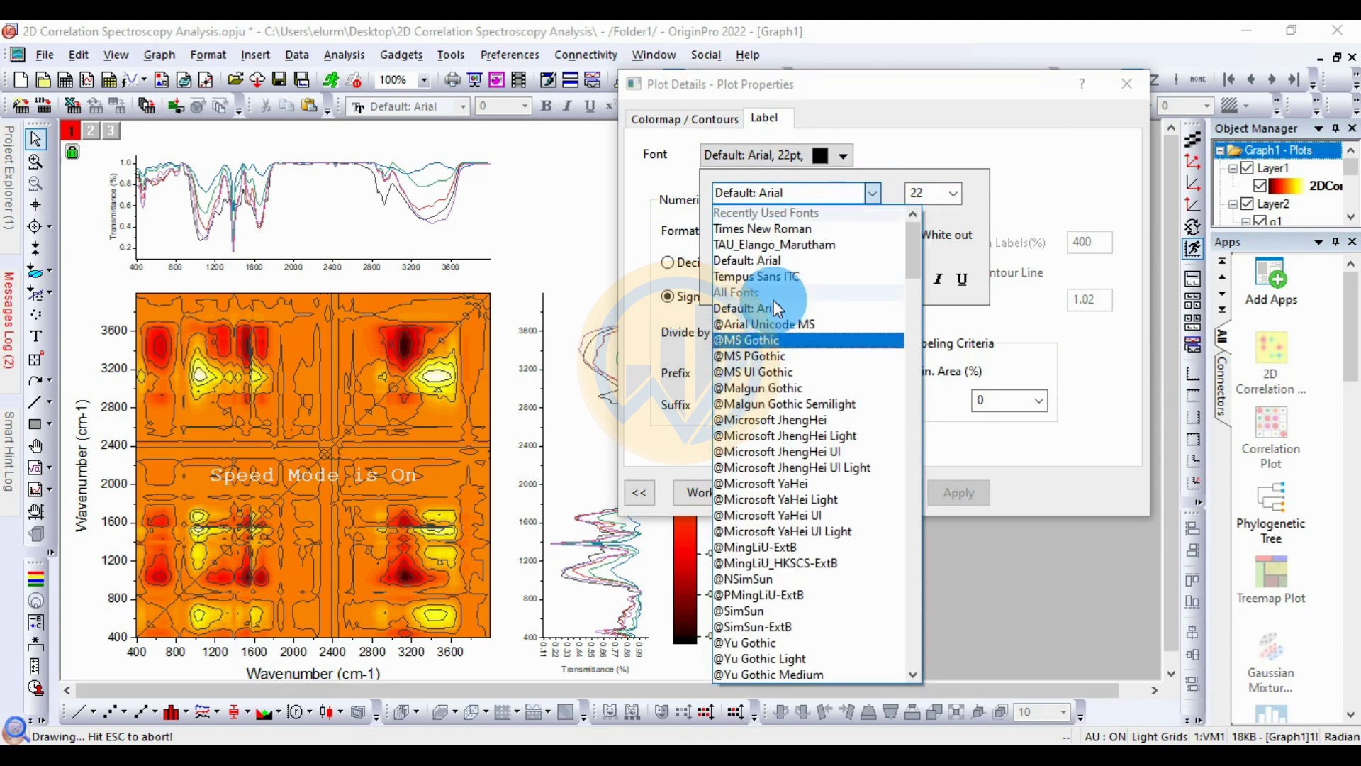
click(797, 229)
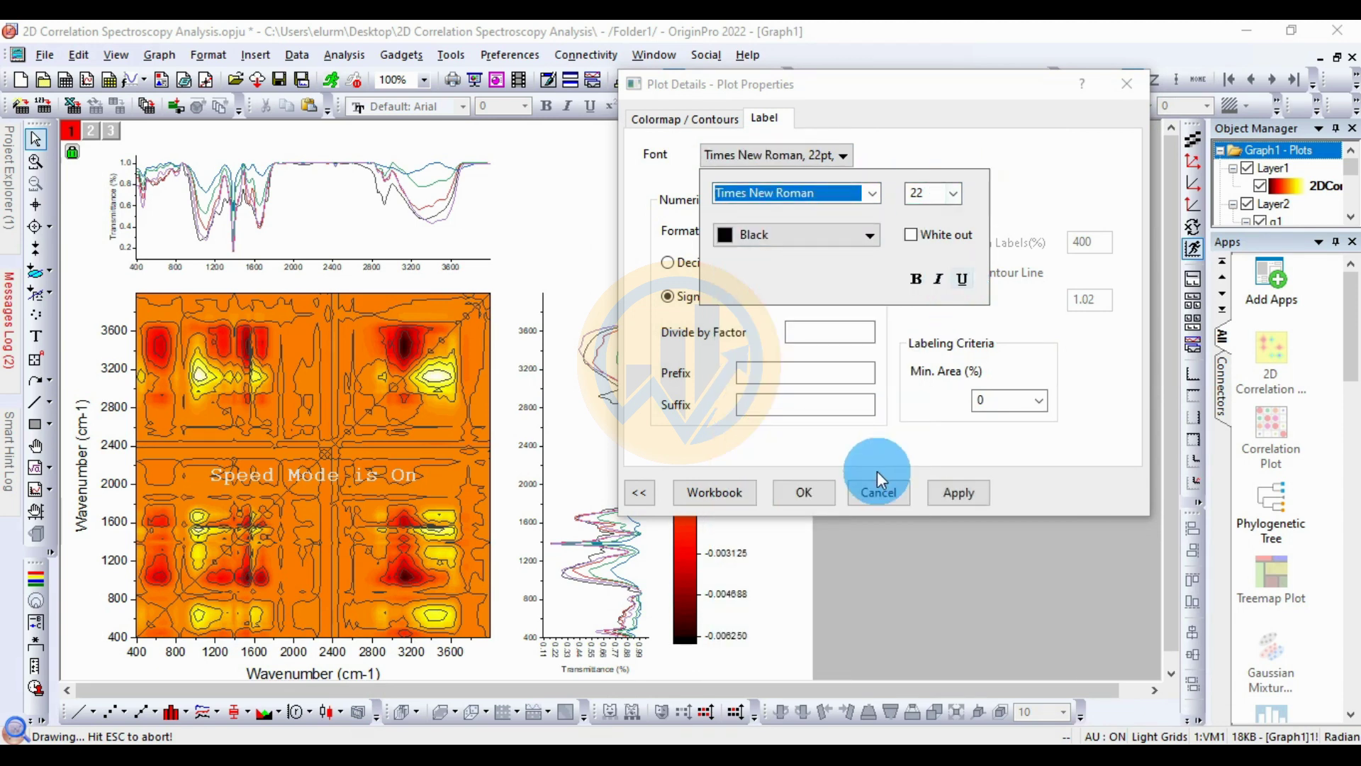
click(917, 286)
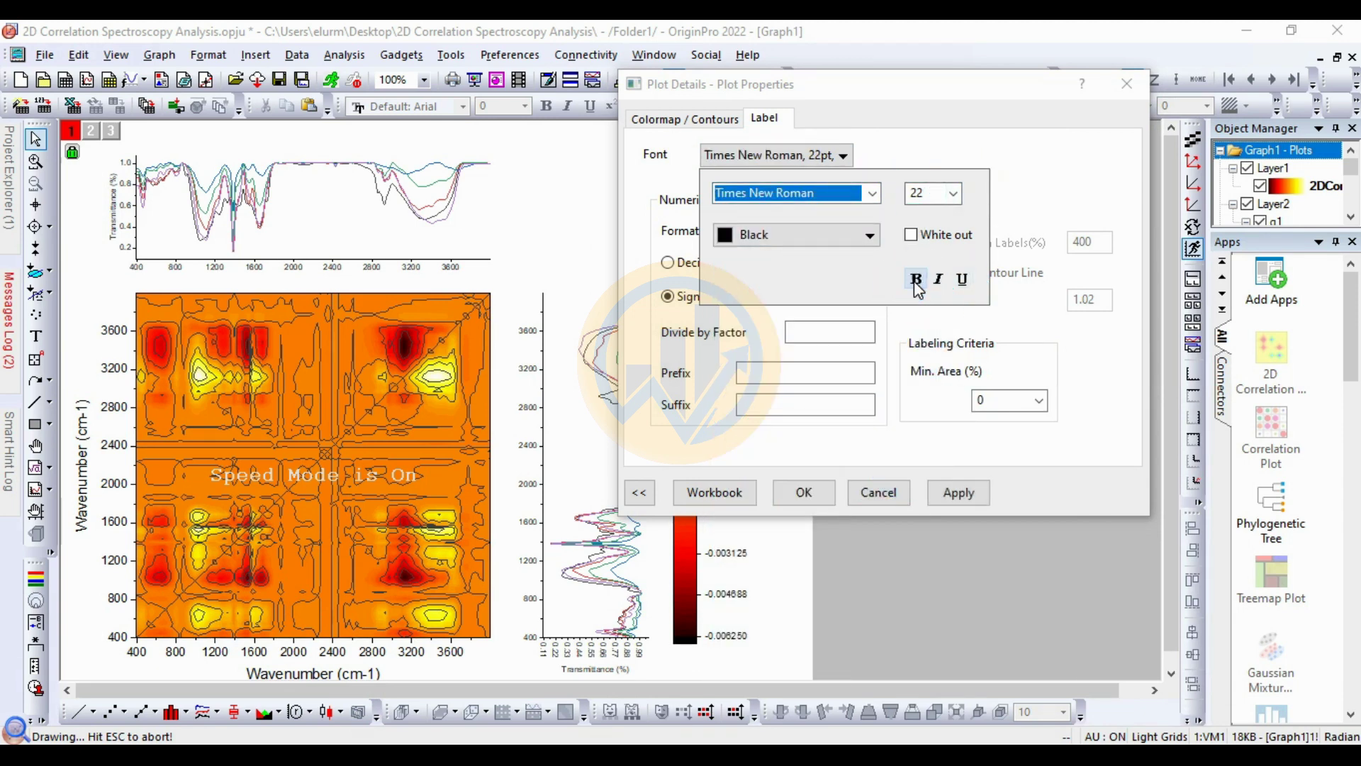
click(966, 492)
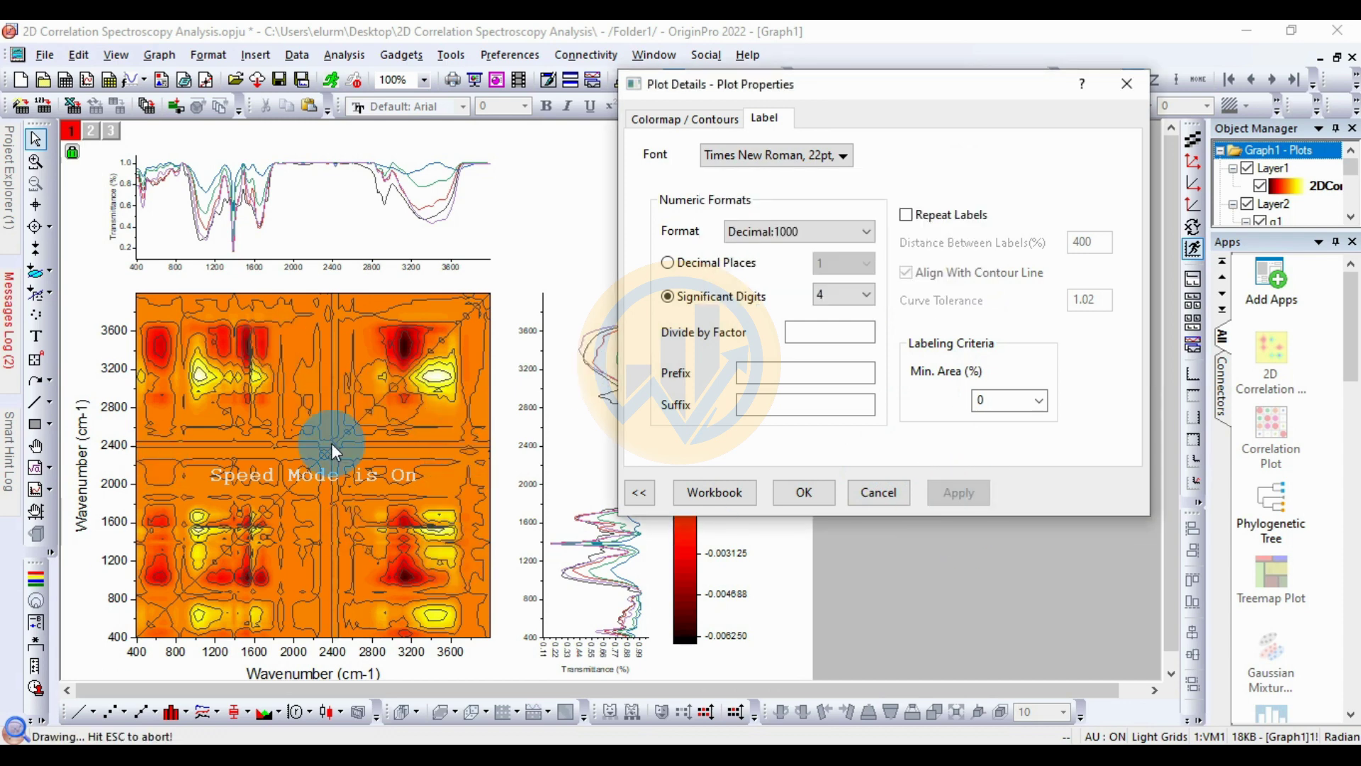
click(801, 492)
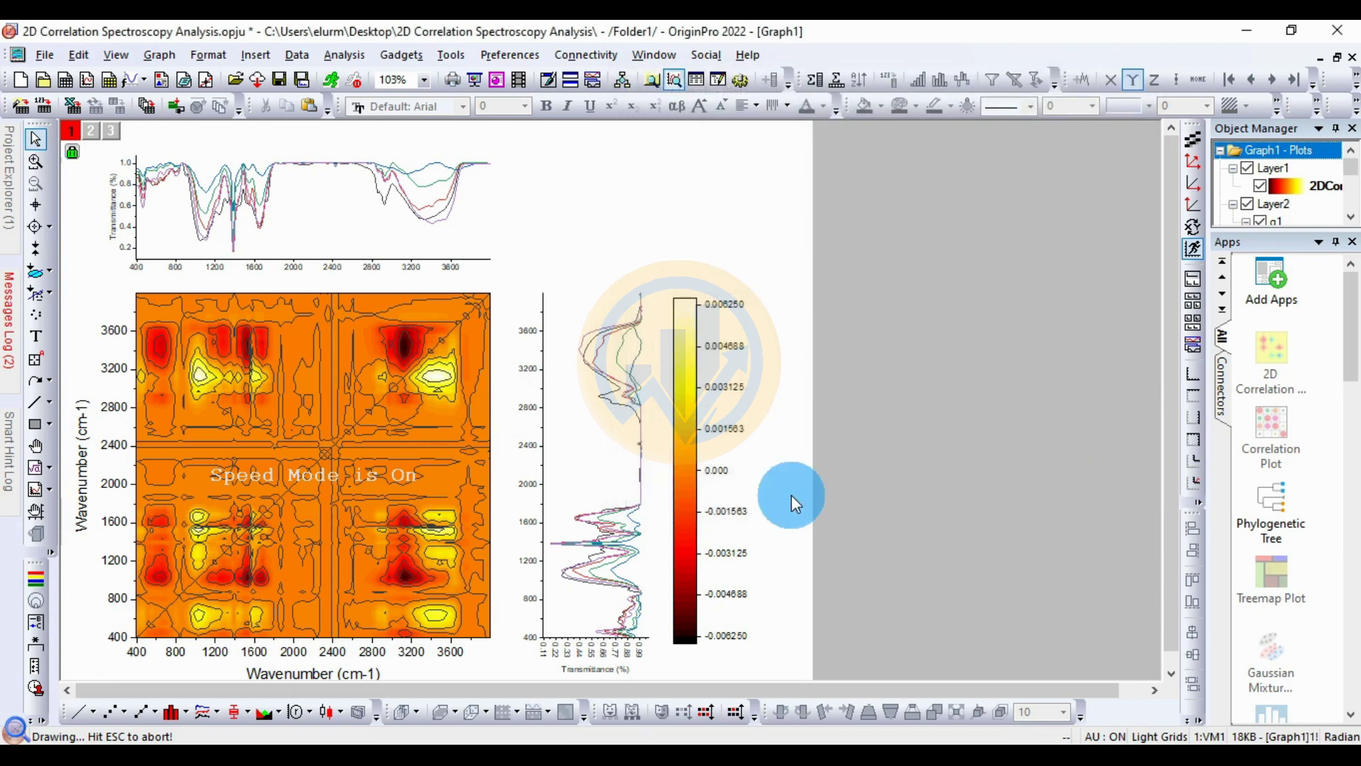
- Change the Y-axis tick labels and Wavenumber (cm-1) title to Times New Roman
click(107, 450)
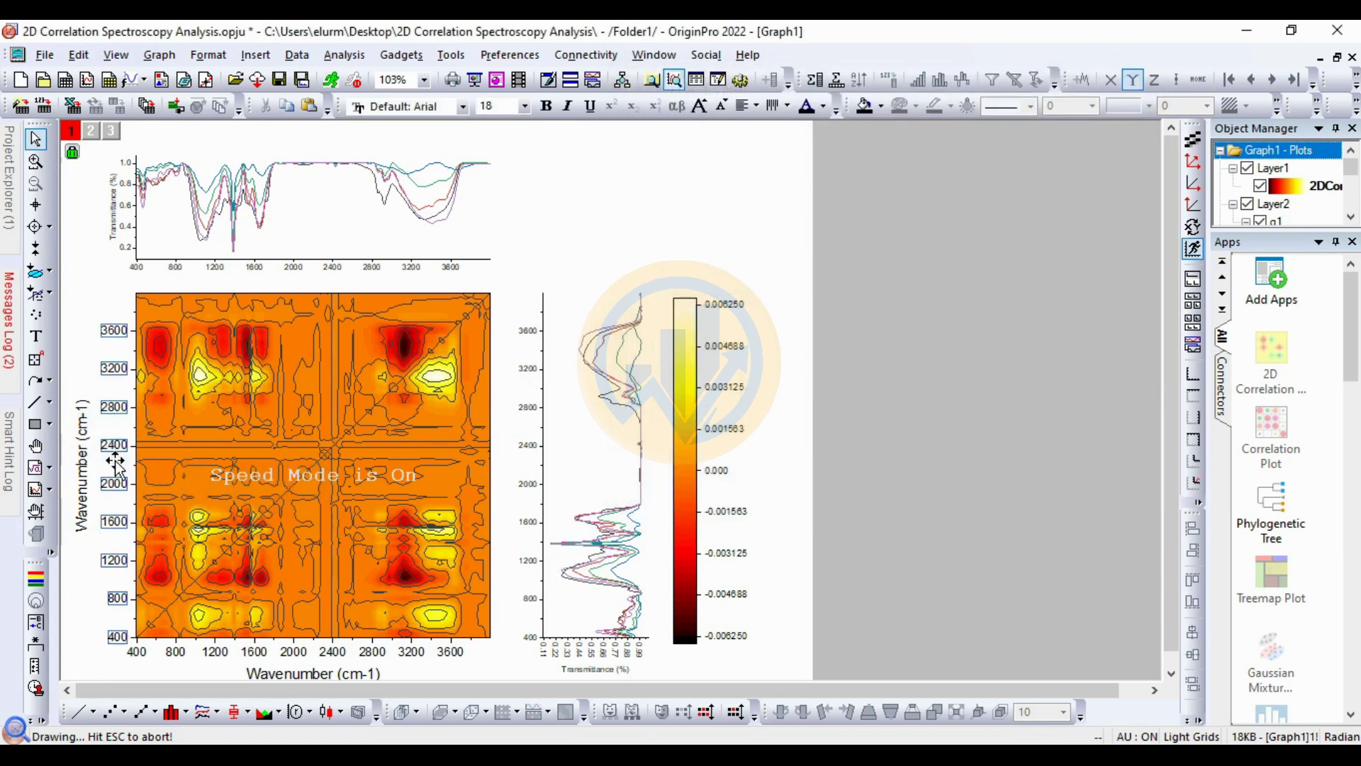
click(460, 107)
scroll(463, 180, up, 2)
click(461, 143)
click(84, 450)
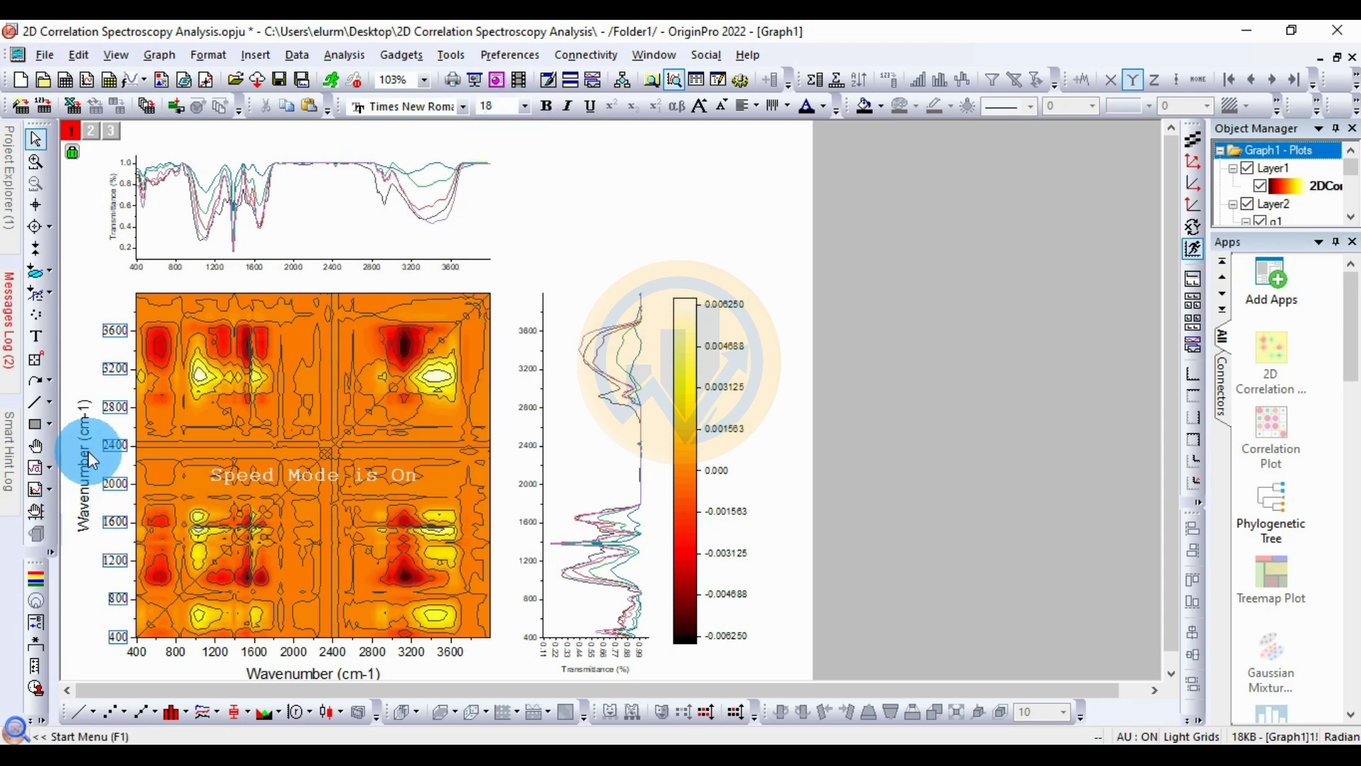
click(463, 109)
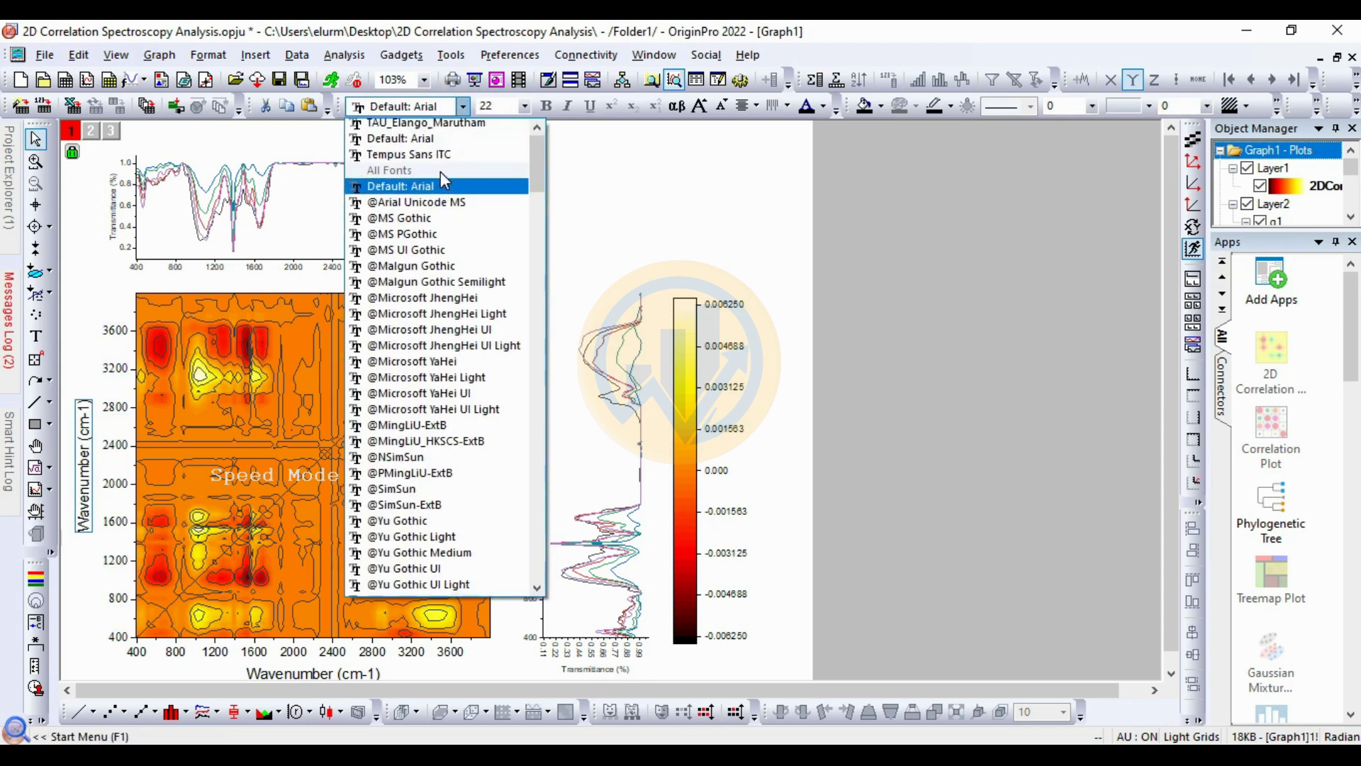
scroll(441, 172, up, 2)
click(441, 136)
- Change the X-axis Wavenumber (cm-1) title and tick labels to Times New Roman
click(306, 670)
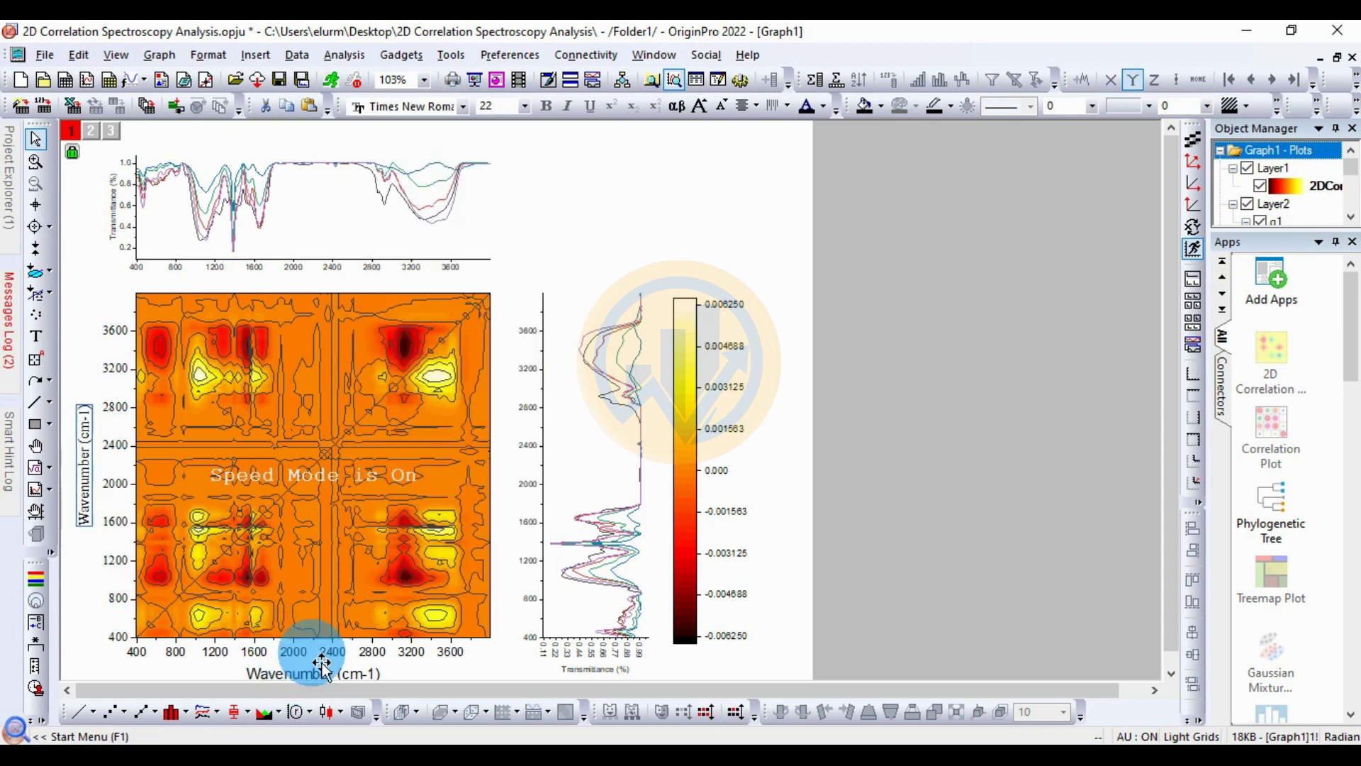
click(460, 107)
scroll(458, 163, up, 1)
click(459, 144)
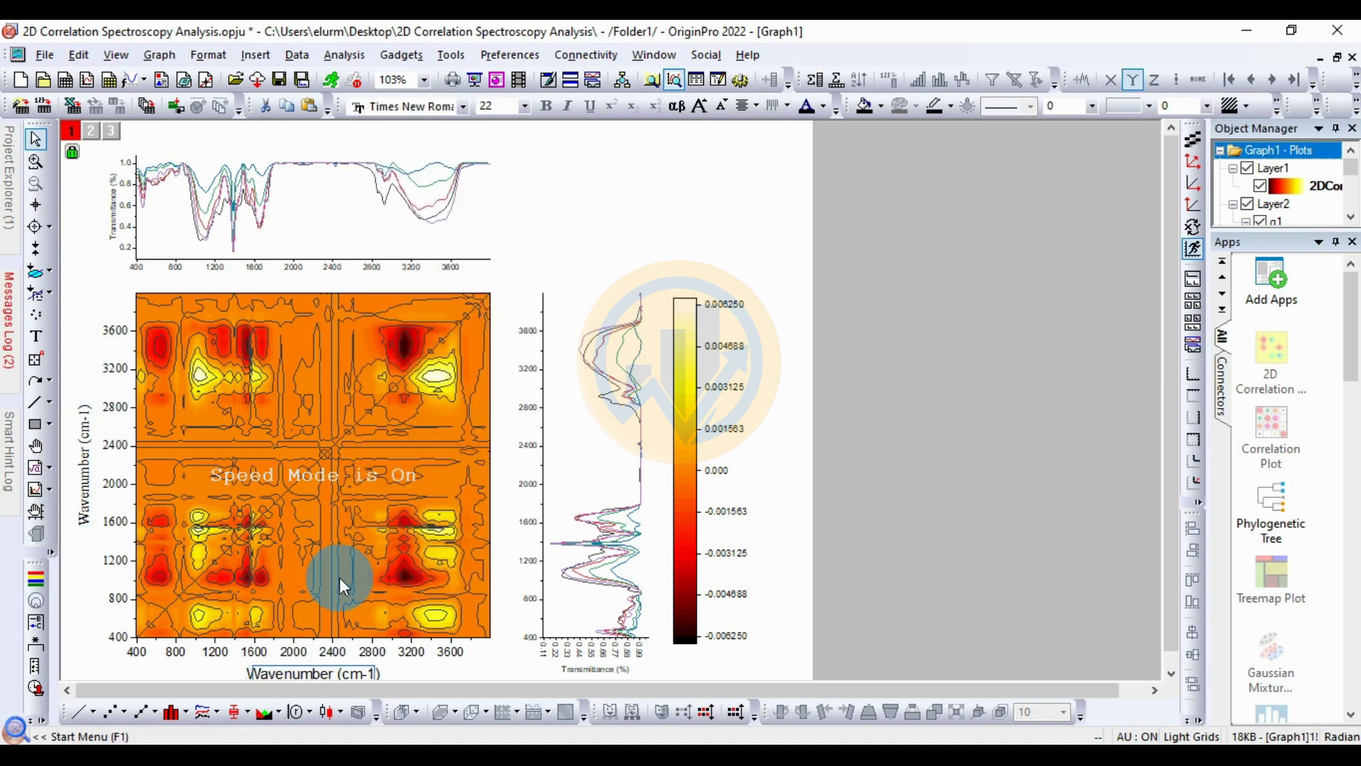
click(338, 651)
click(460, 107)
scroll(440, 184, up, 1)
click(453, 146)
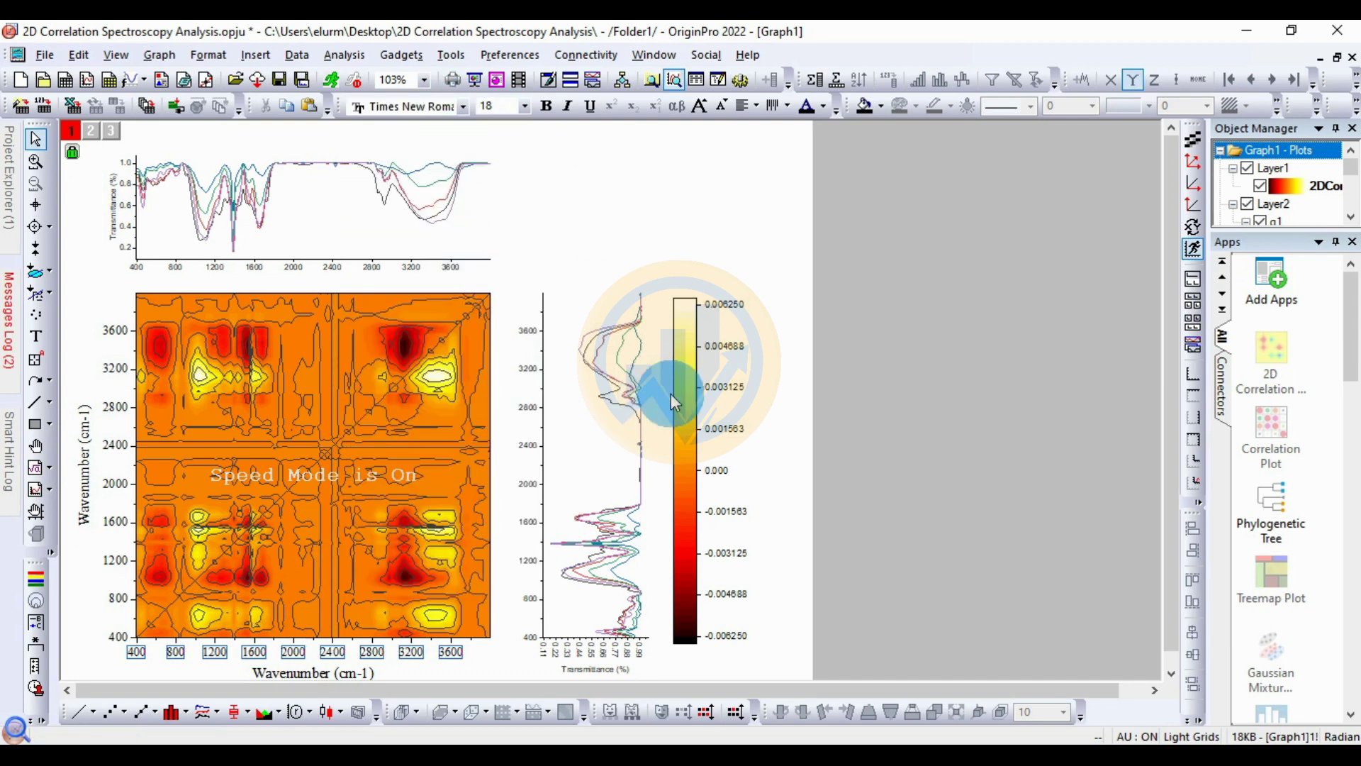
click(726, 382)
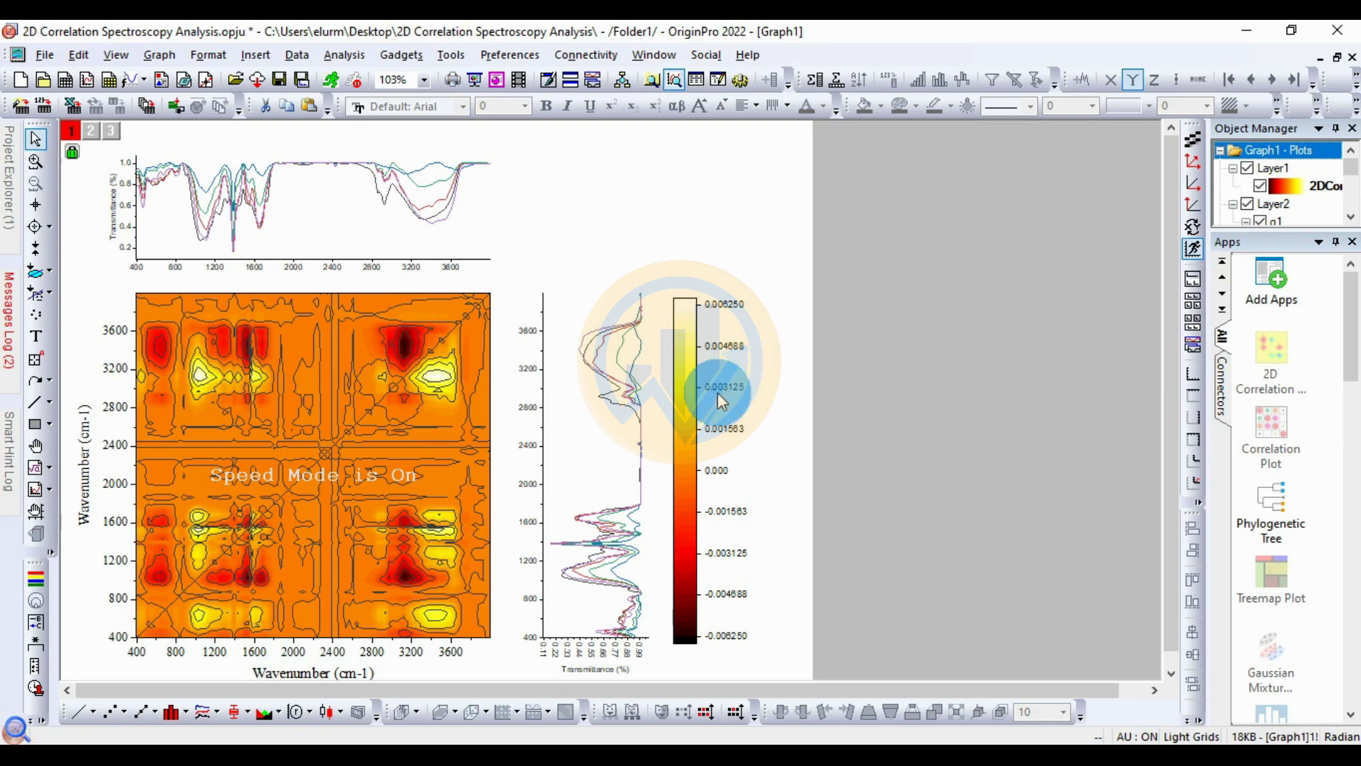
double_click(718, 392)
- Set the colour scale's label font to Times New Roman, apply, and close the dialog
drag(559, 114, 768, 107)
click(660, 248)
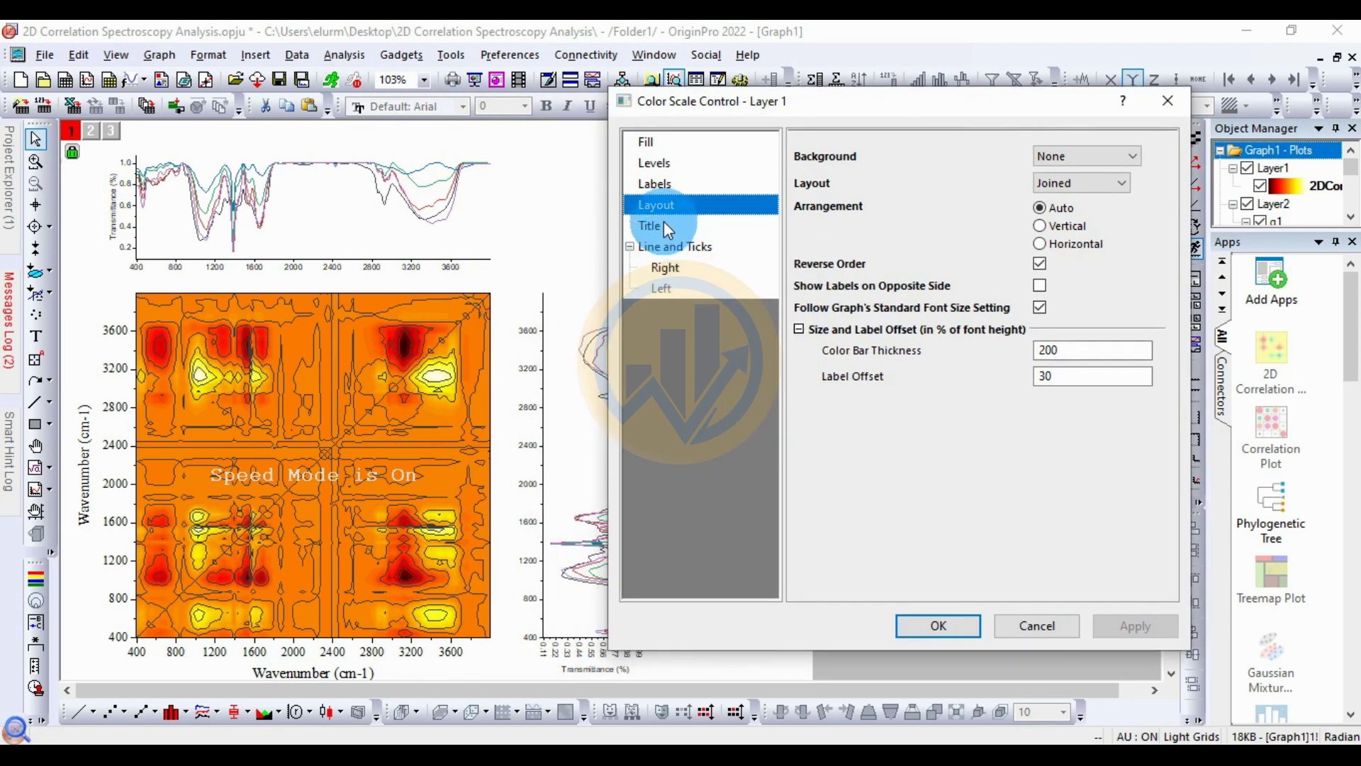
click(662, 189)
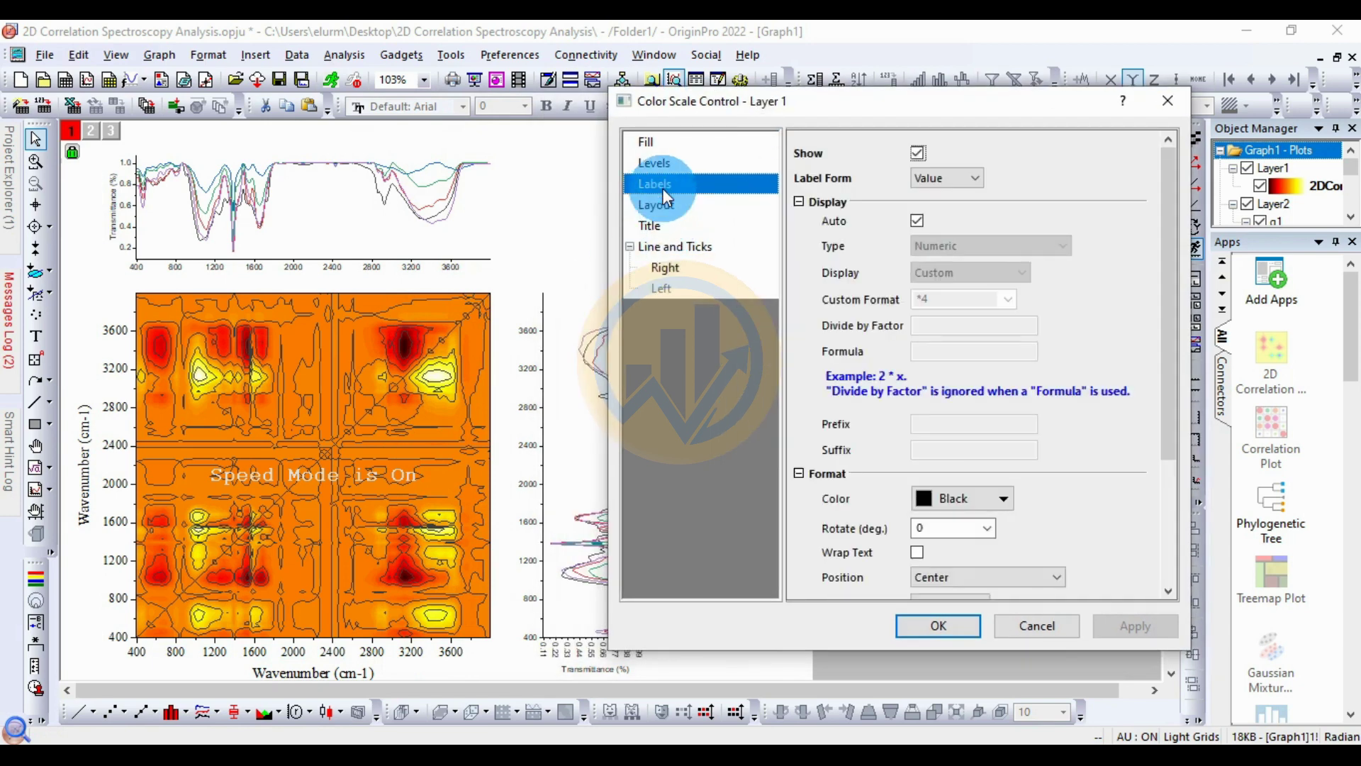
scroll(972, 355, down, 3)
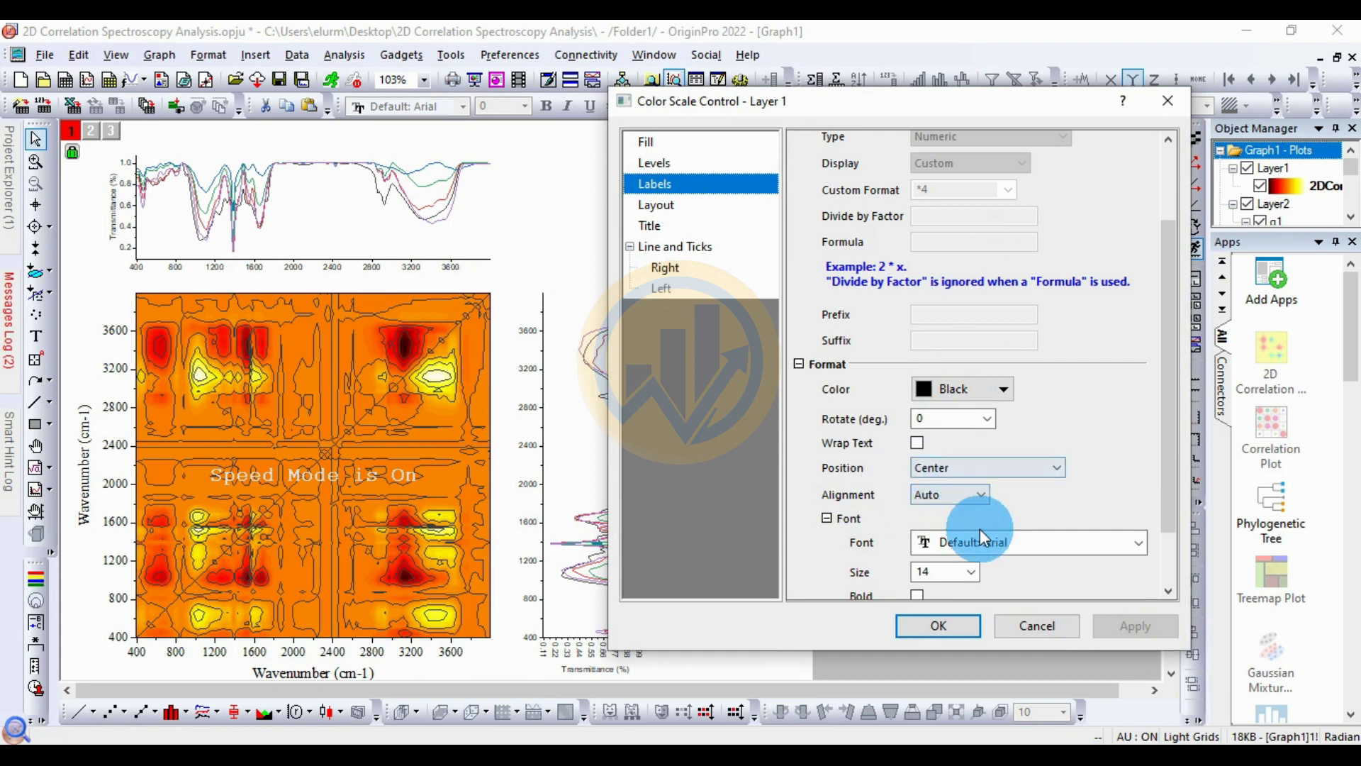
click(1013, 546)
scroll(1009, 604, up, 1)
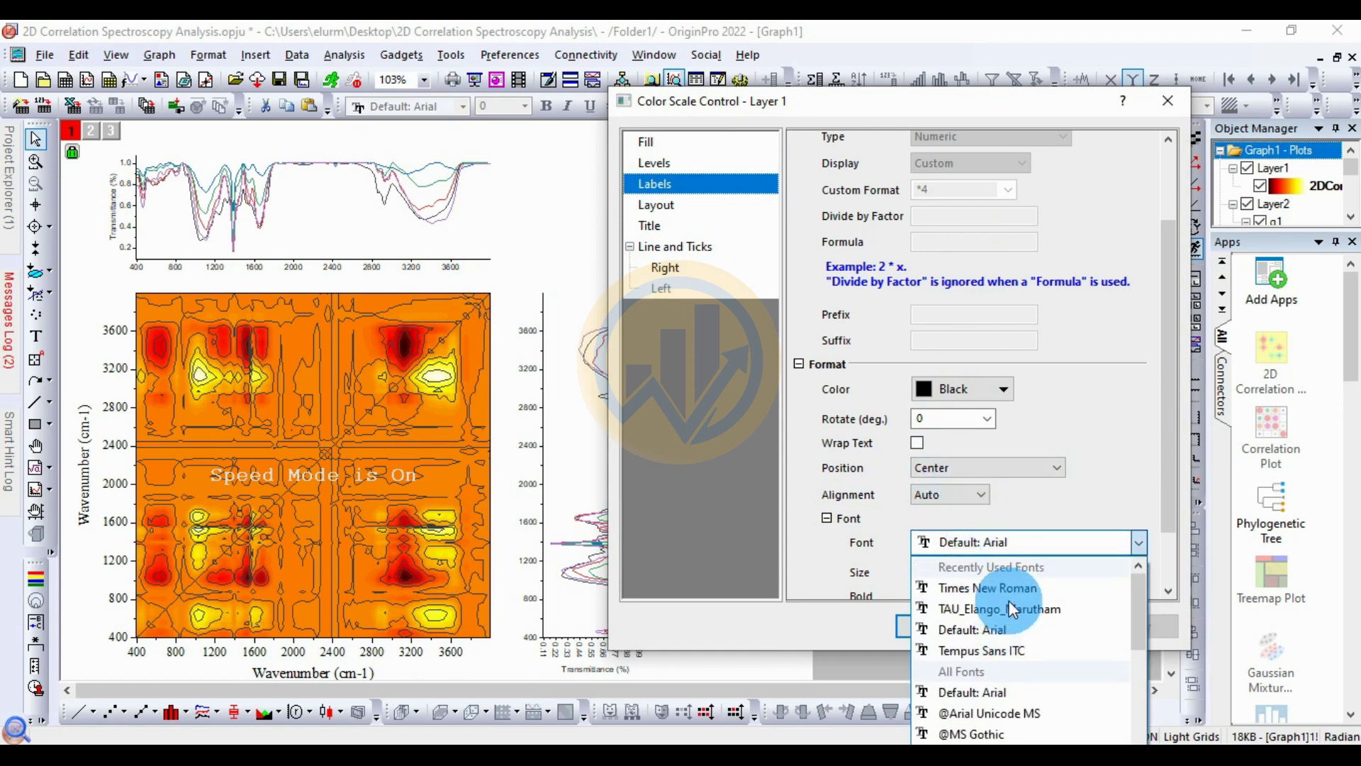
click(1014, 589)
click(1139, 618)
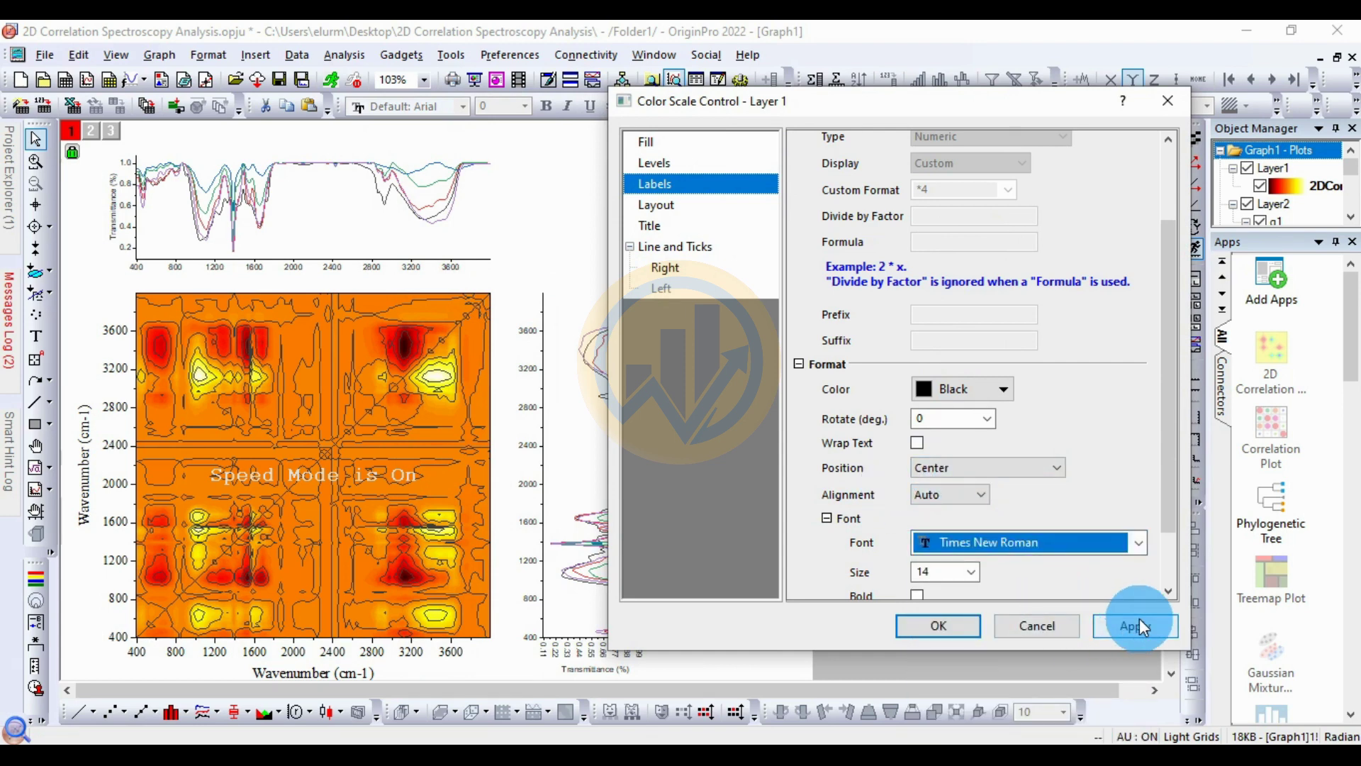
drag(1085, 118, 870, 104)
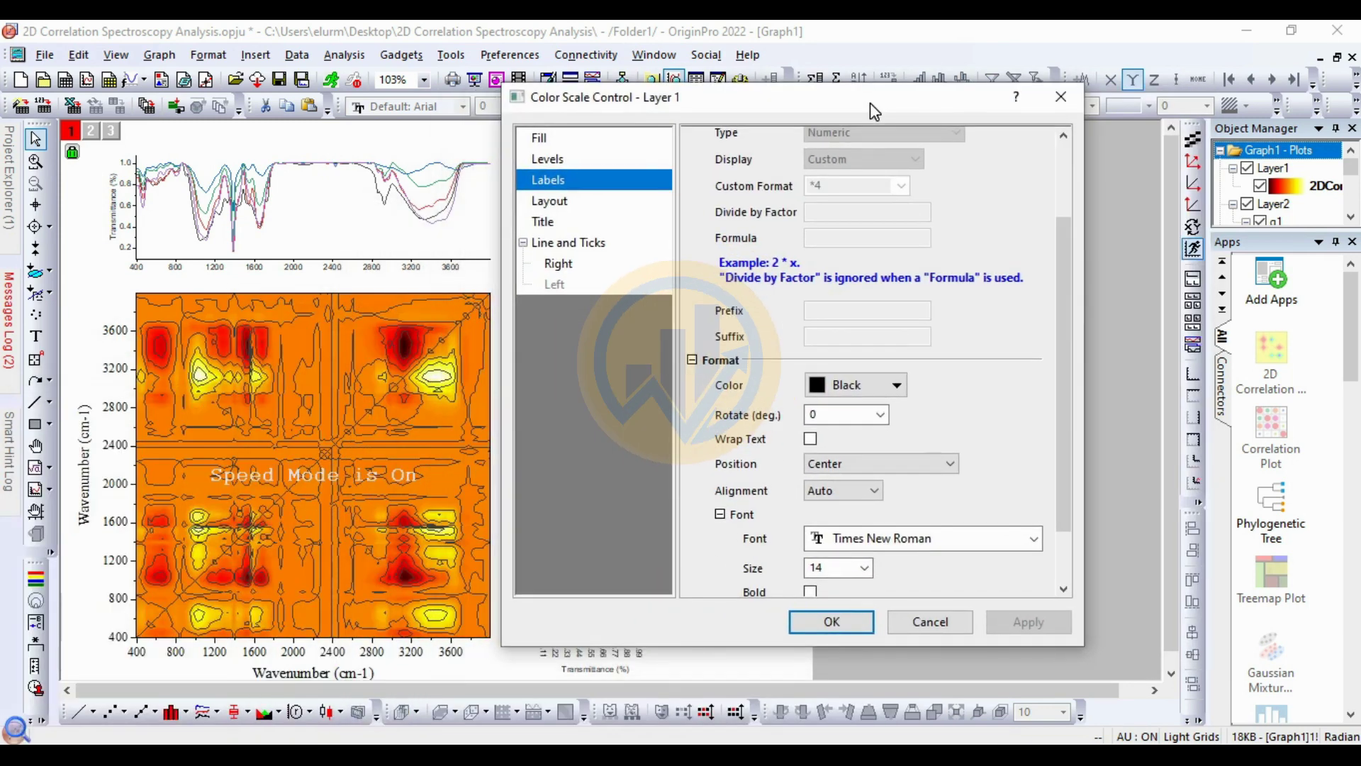
click(837, 627)
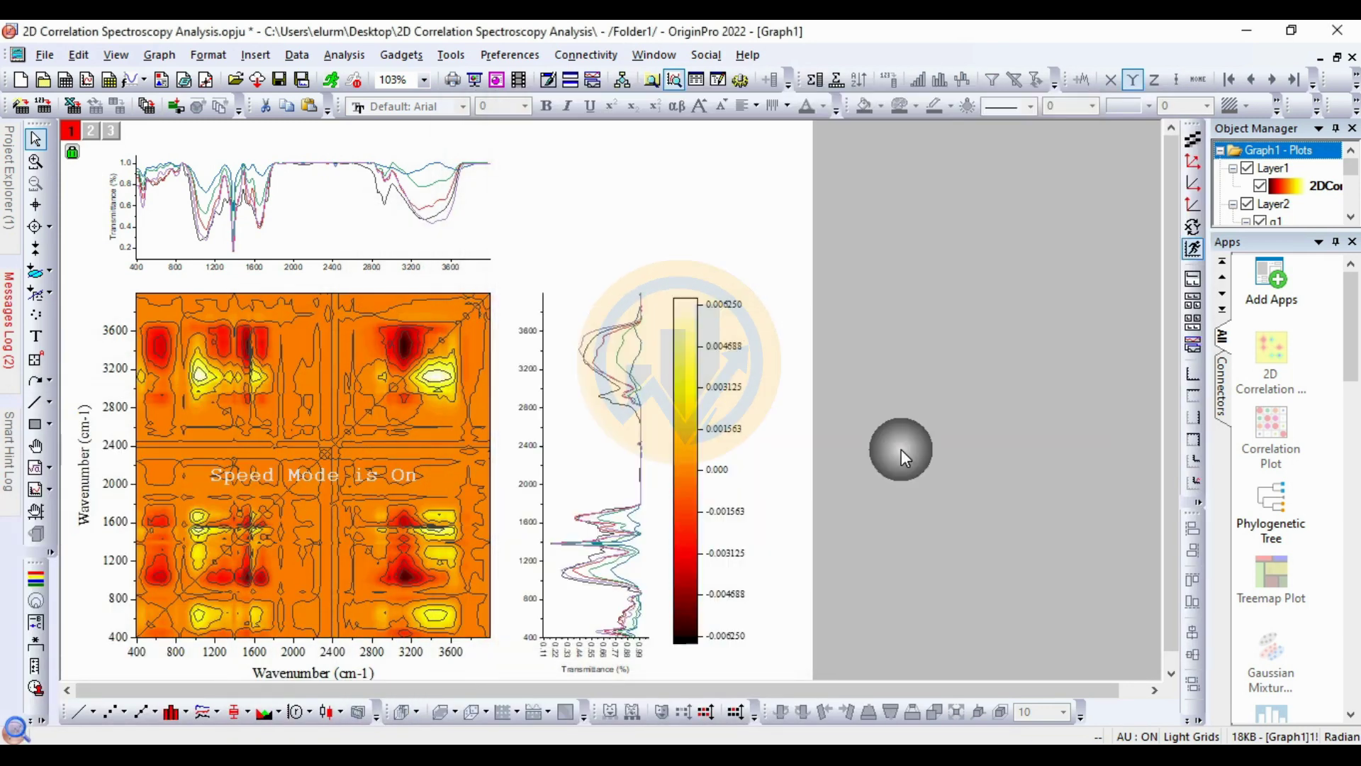
- Open the side spectra's plot properties and make line colours vary within each subgroup
double_click(595, 581)
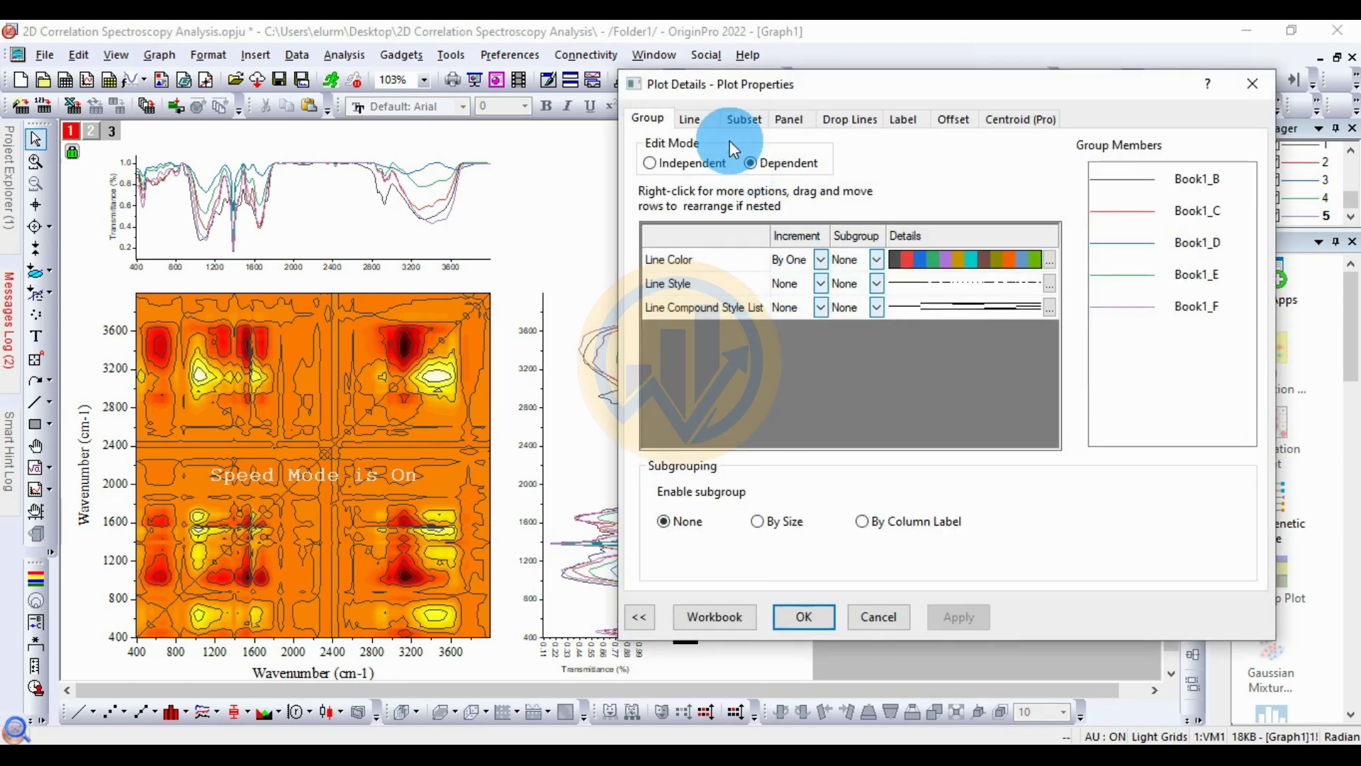
drag(754, 85, 841, 69)
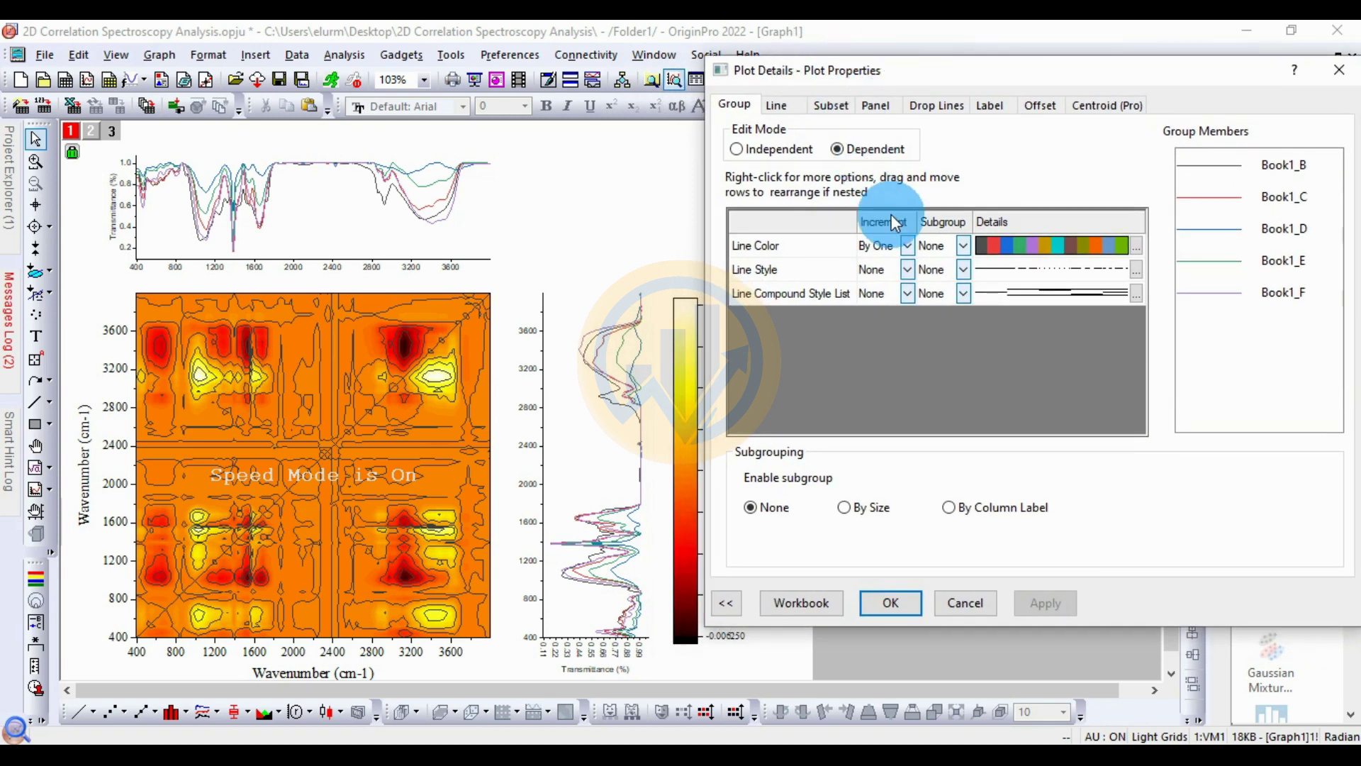
click(964, 248)
click(935, 267)
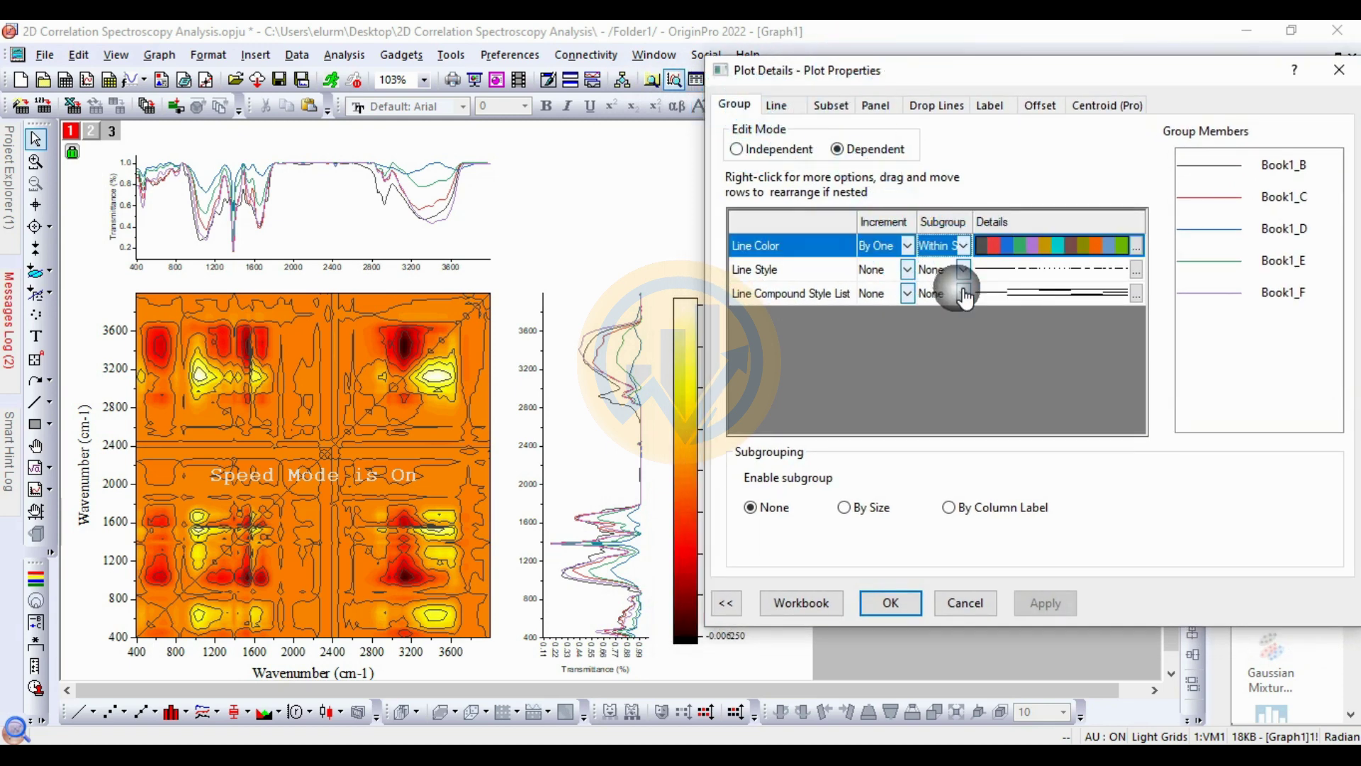
- Increase the side spectra line width, trying 2 and 3 before settling on 5
click(776, 108)
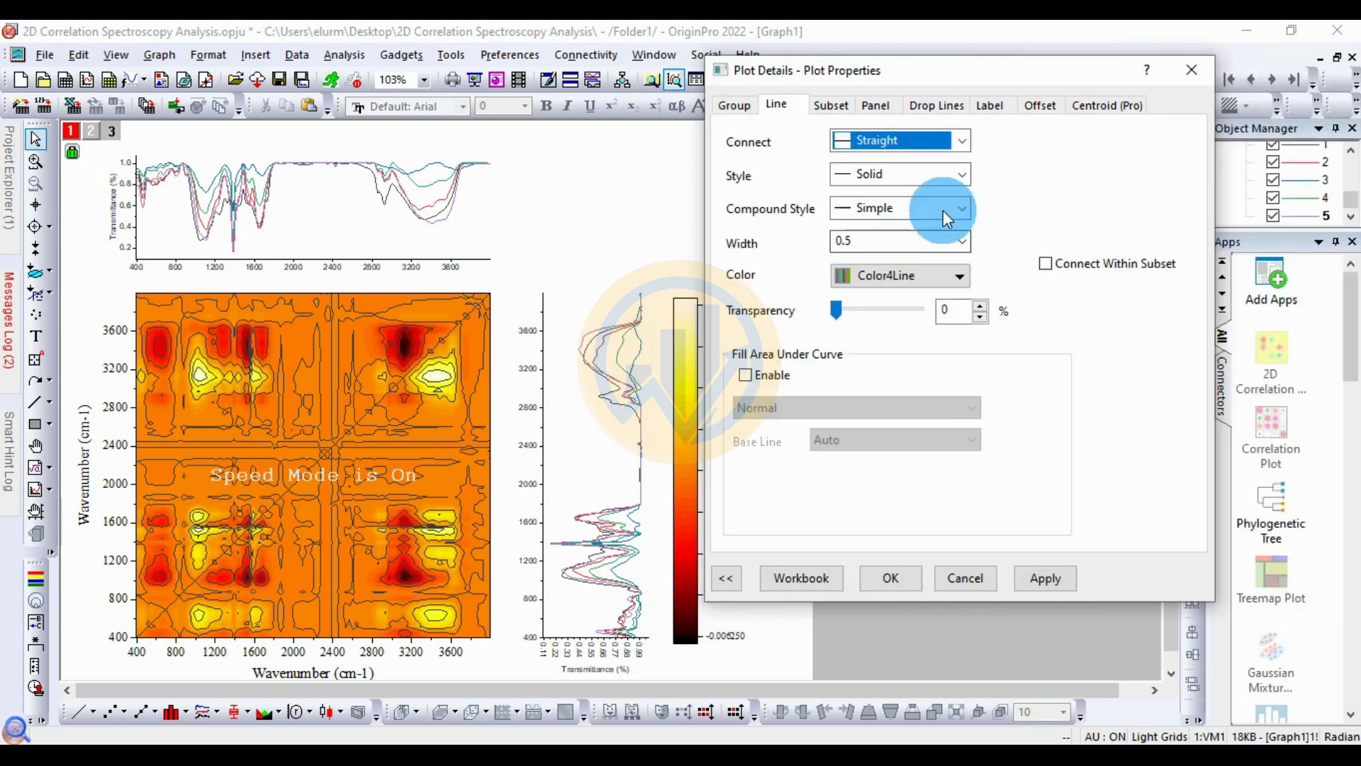
click(965, 239)
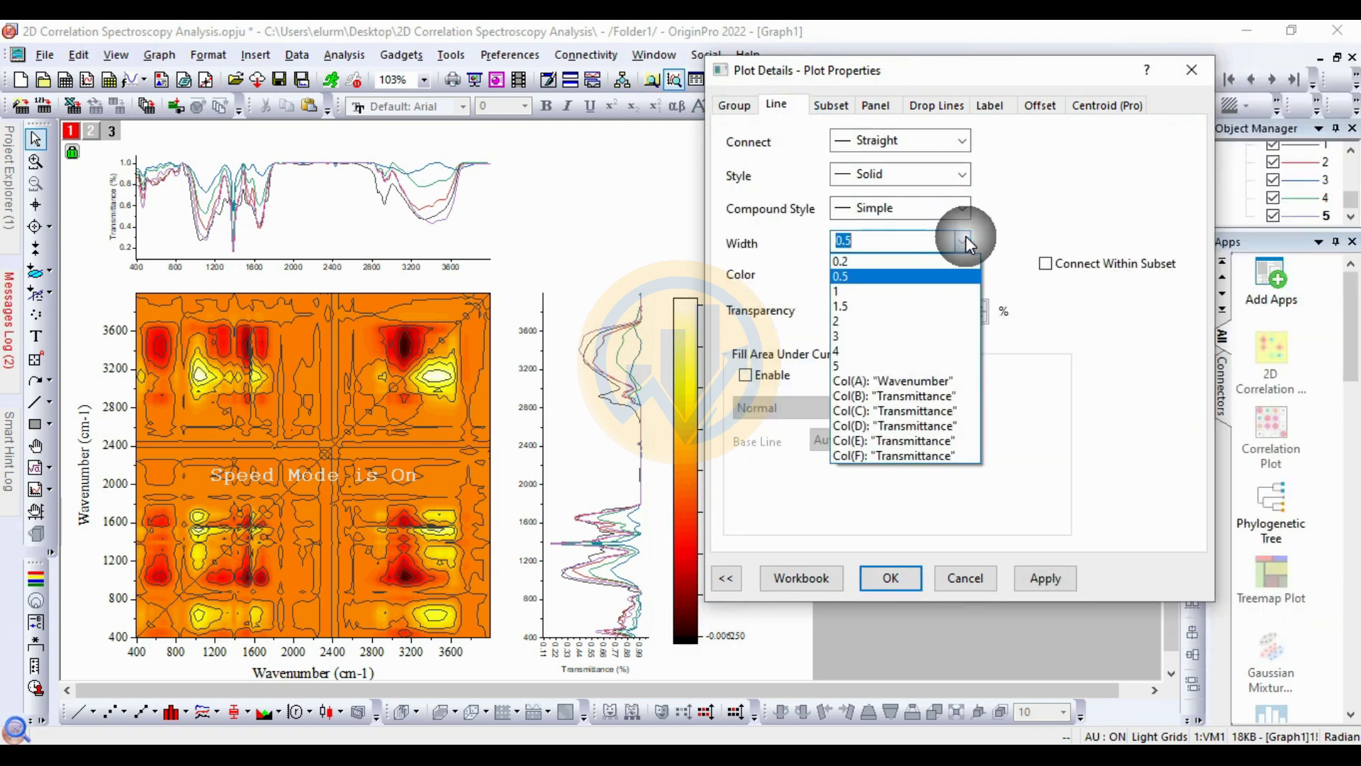
click(880, 323)
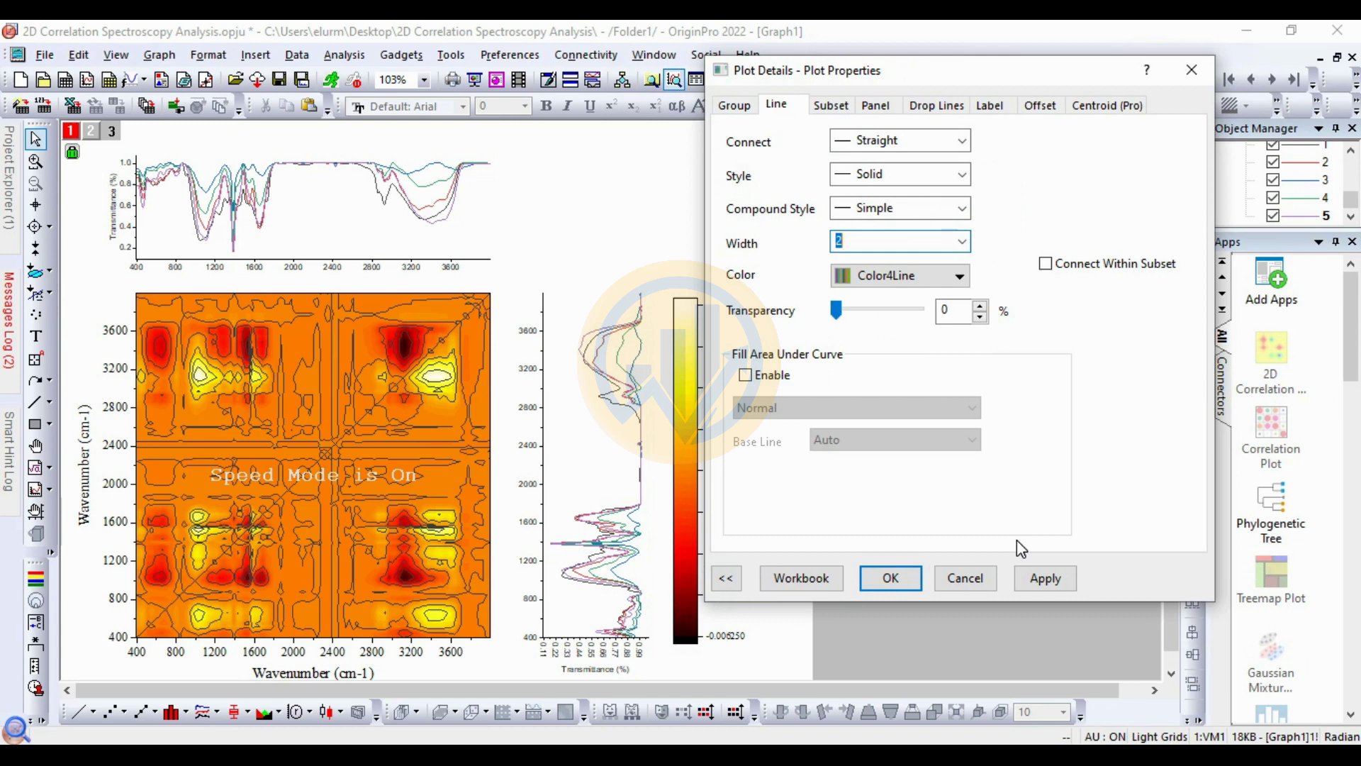
click(1047, 583)
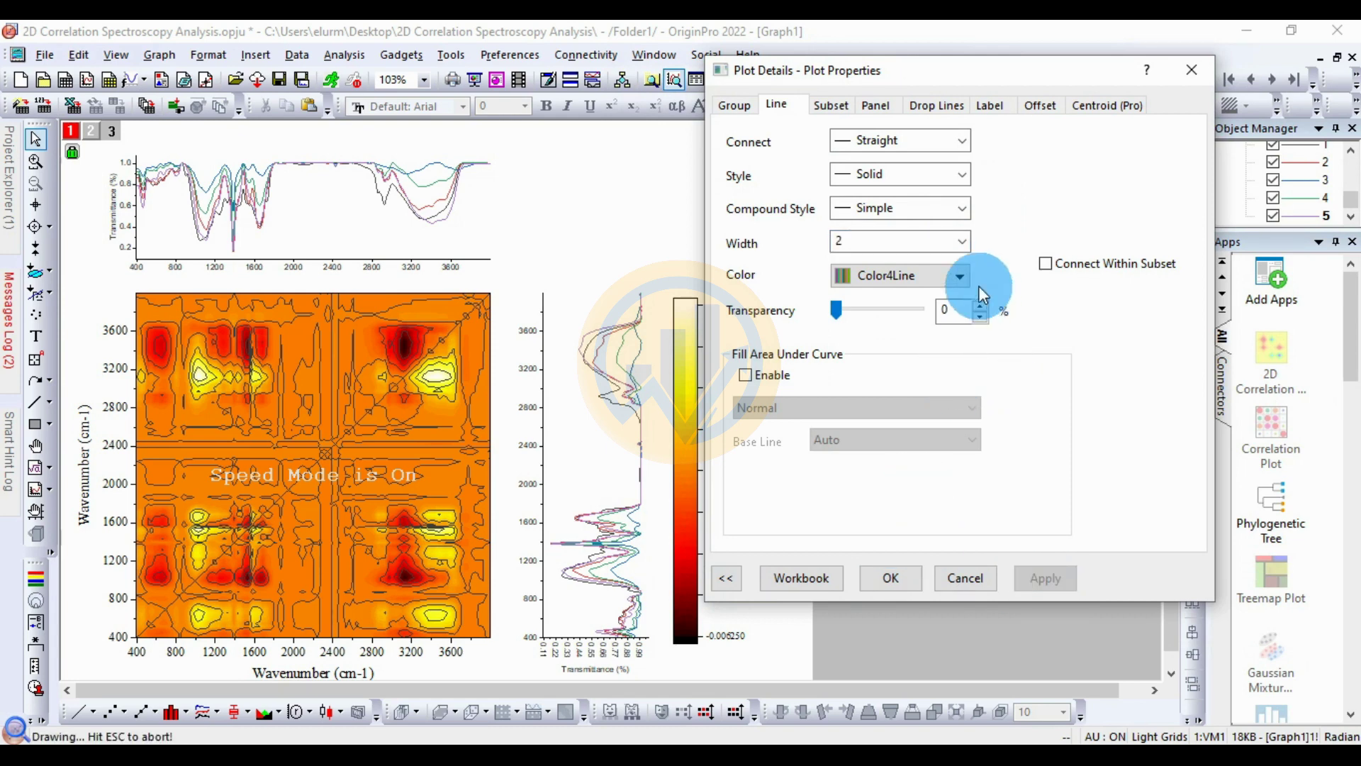
click(962, 240)
click(875, 336)
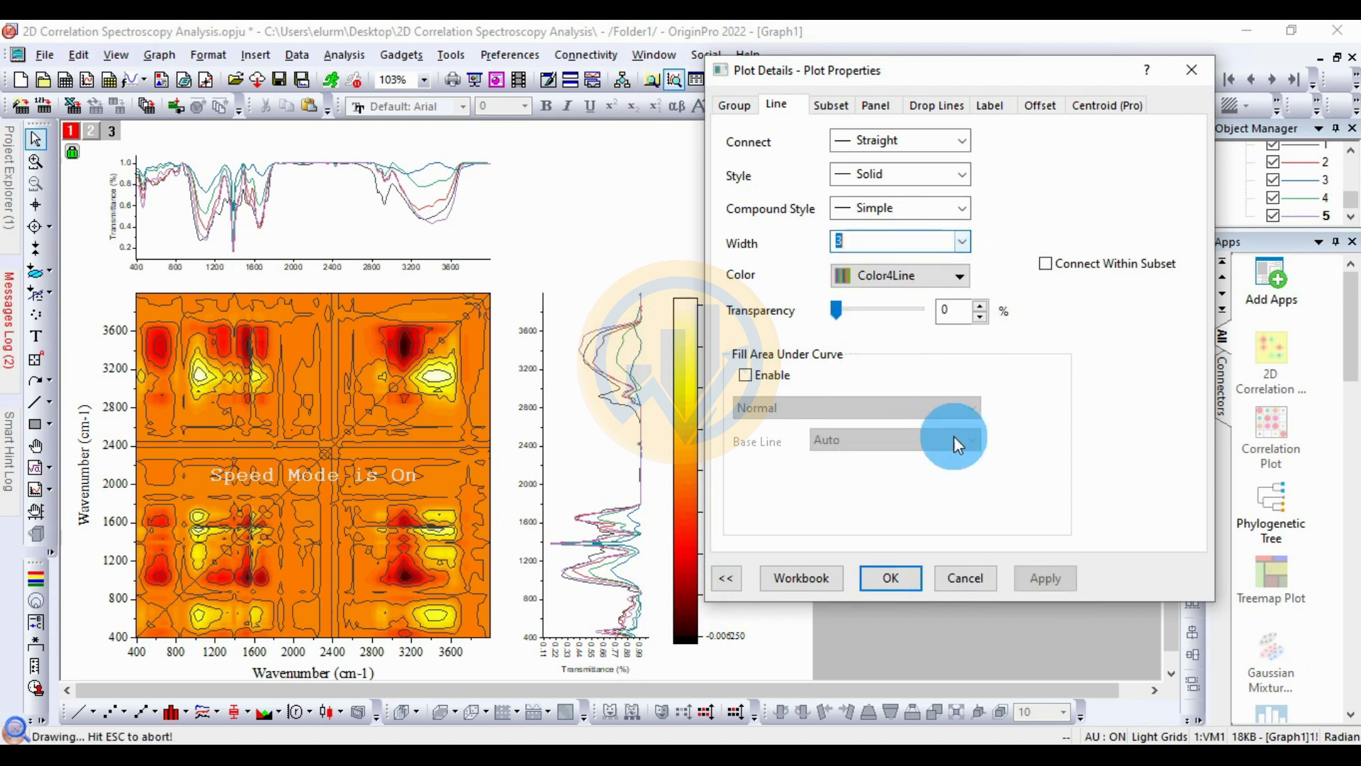
click(1054, 582)
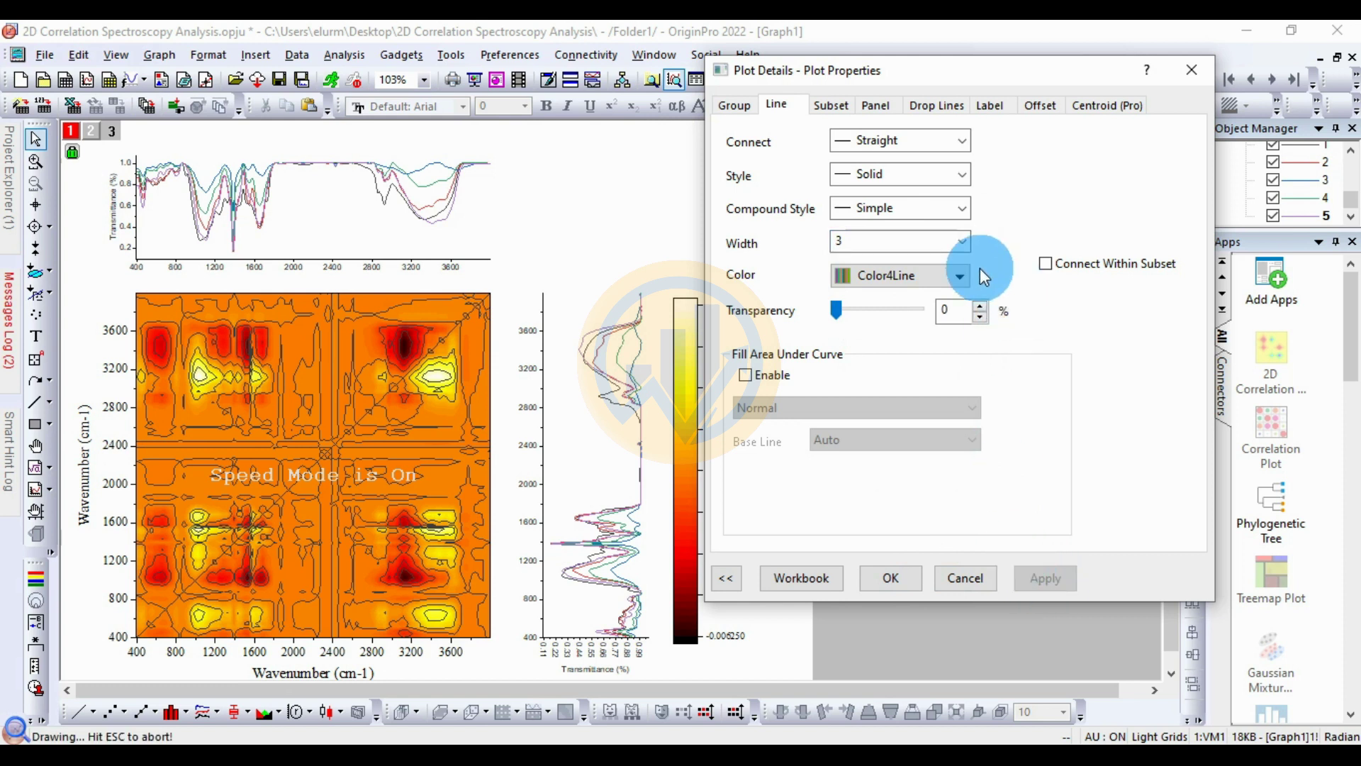
click(962, 241)
click(861, 368)
click(1056, 574)
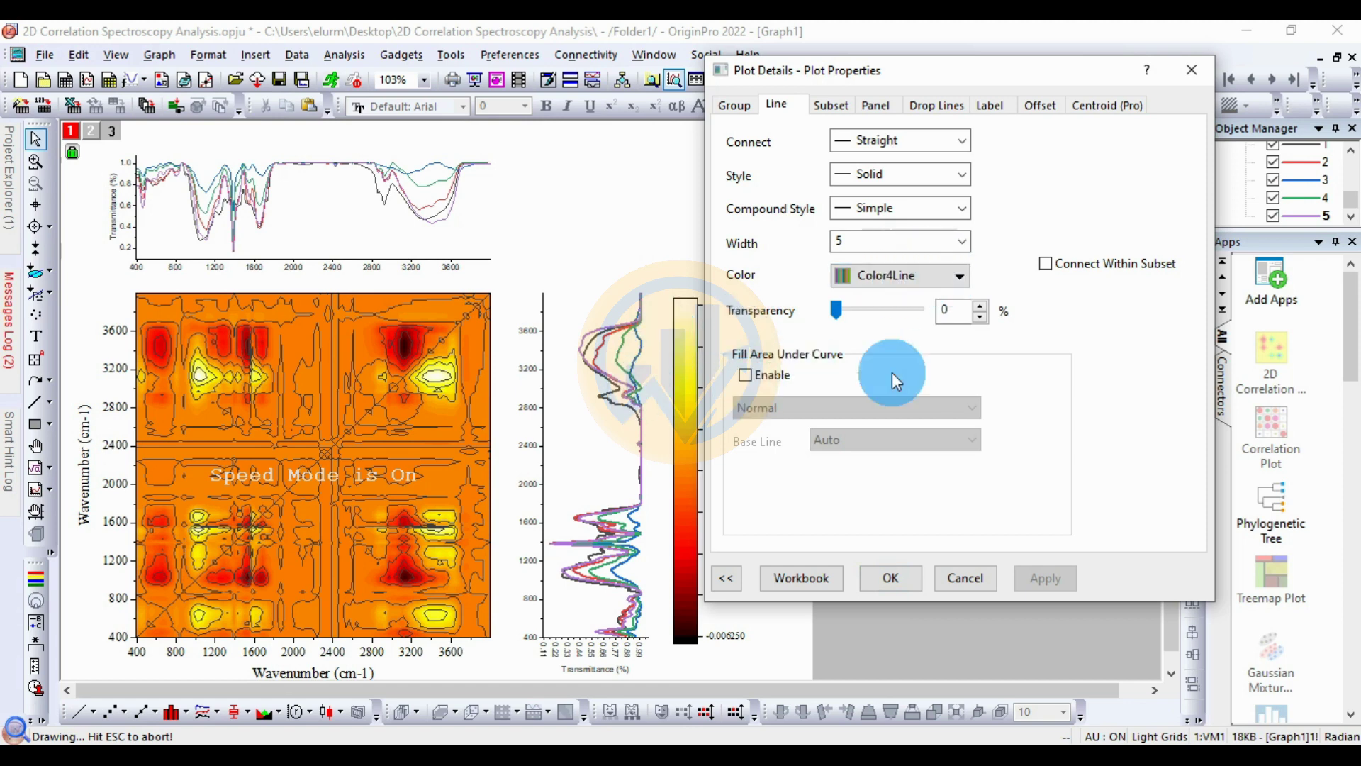
- Colour the side spectra with the Paired Color scheme, apply, and close Plot Details
click(950, 280)
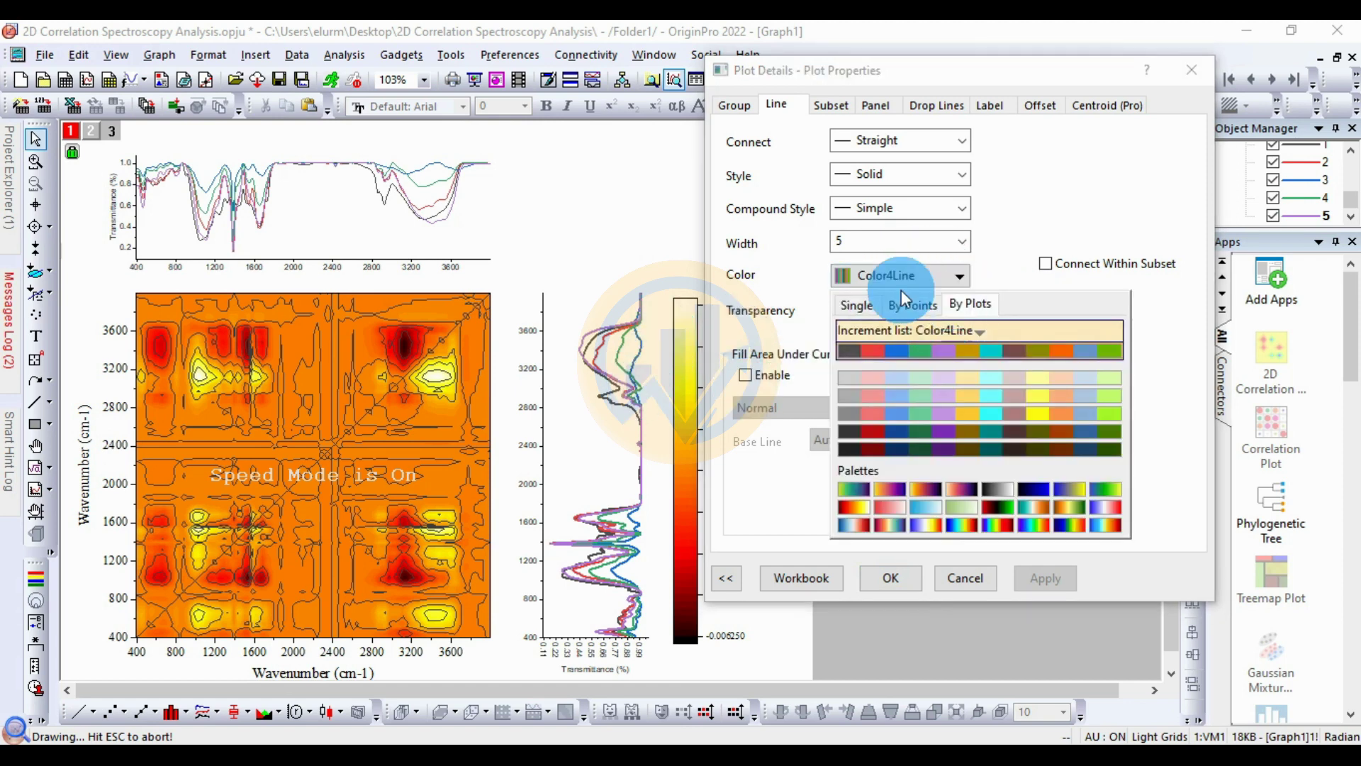
click(974, 331)
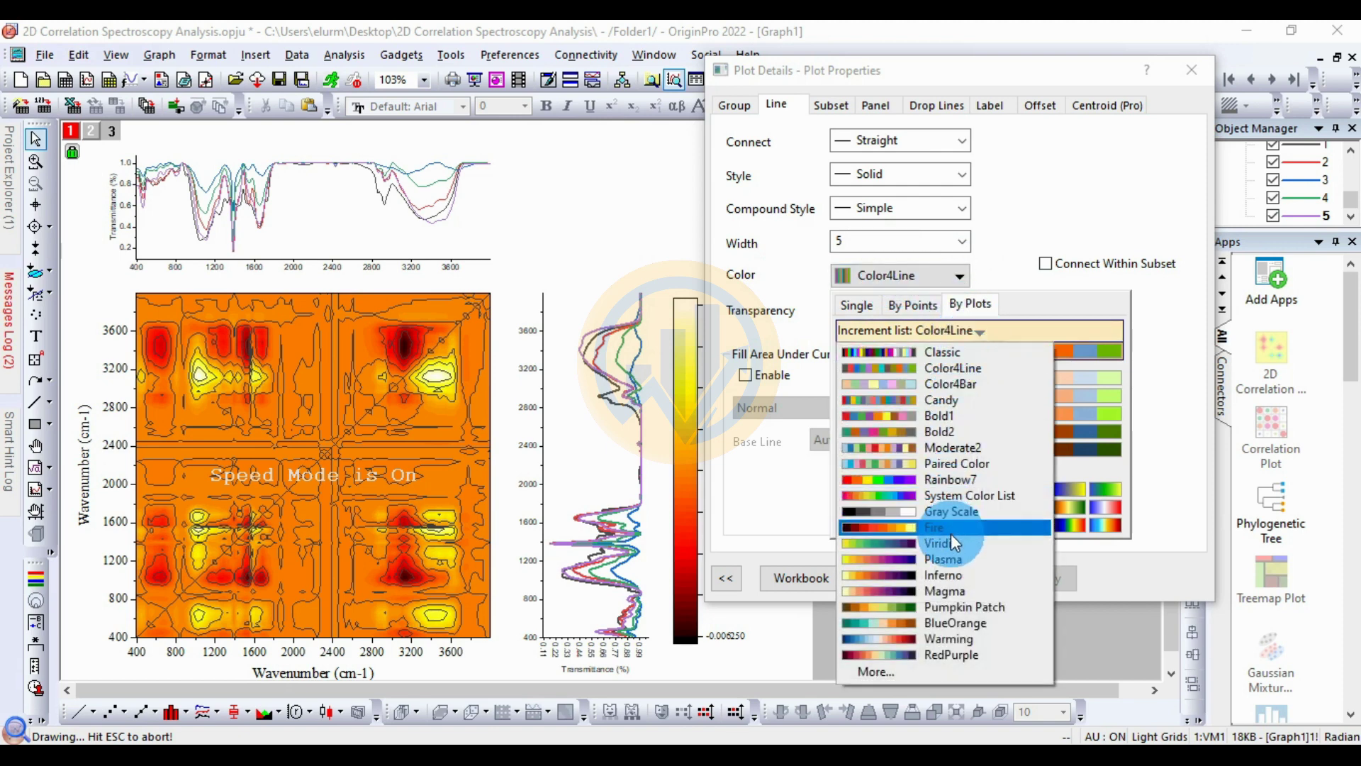
click(959, 465)
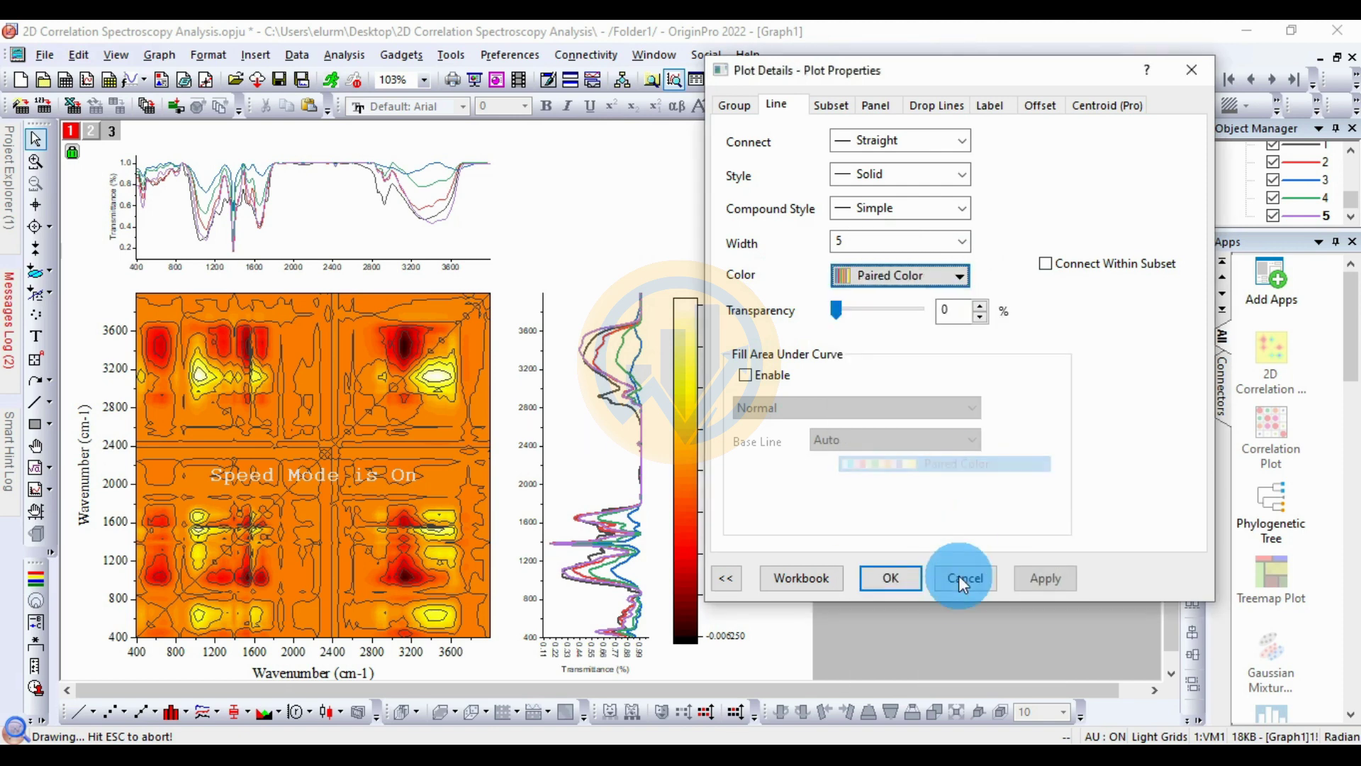
click(1029, 578)
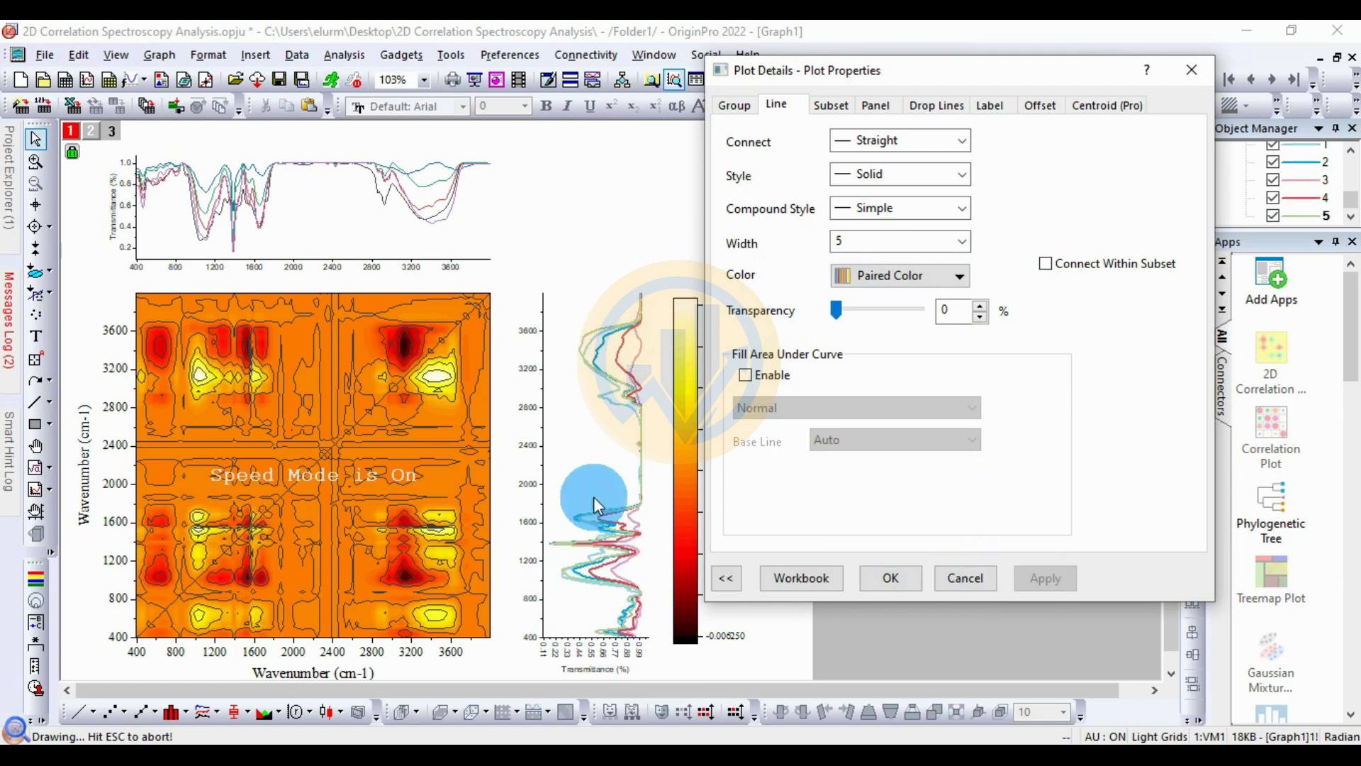
click(897, 580)
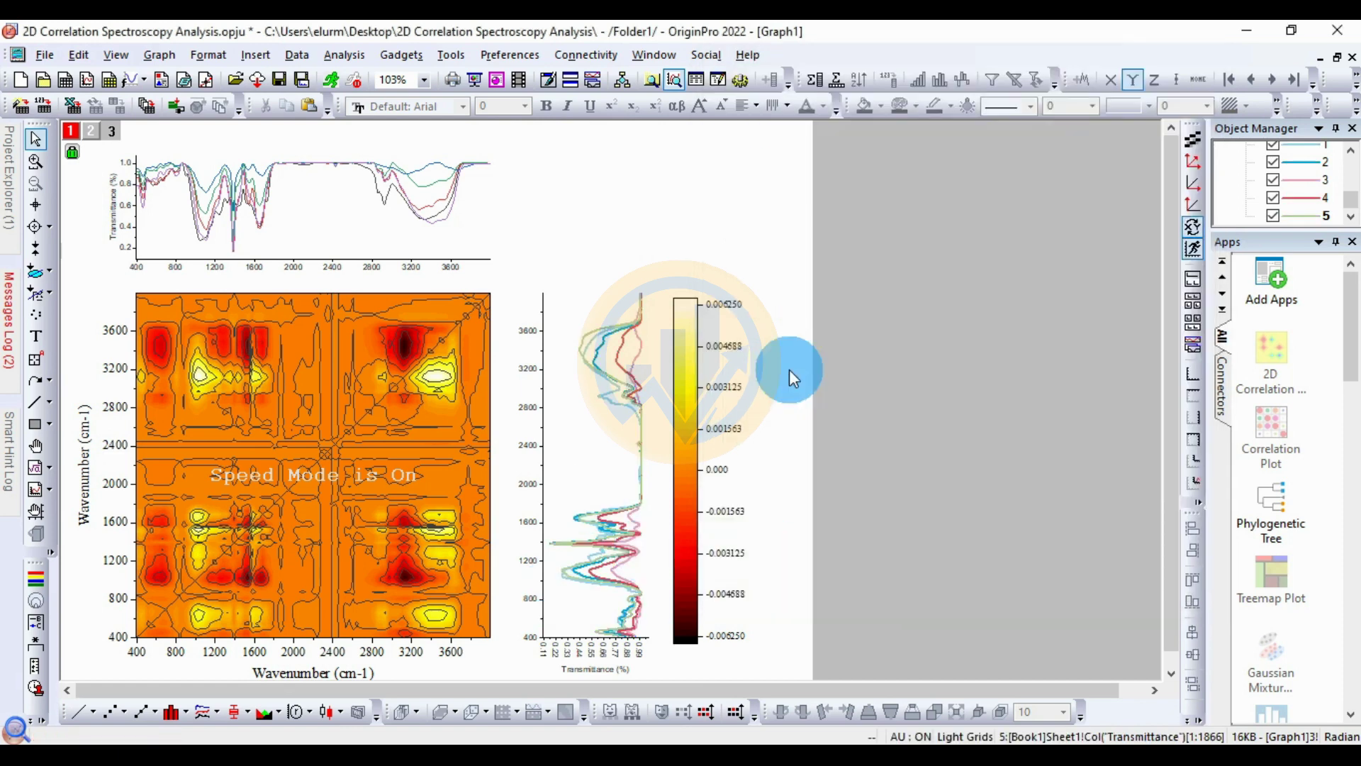
- Vary the top spectra line colour within the subgroup and set line width to 5
double_click(252, 208)
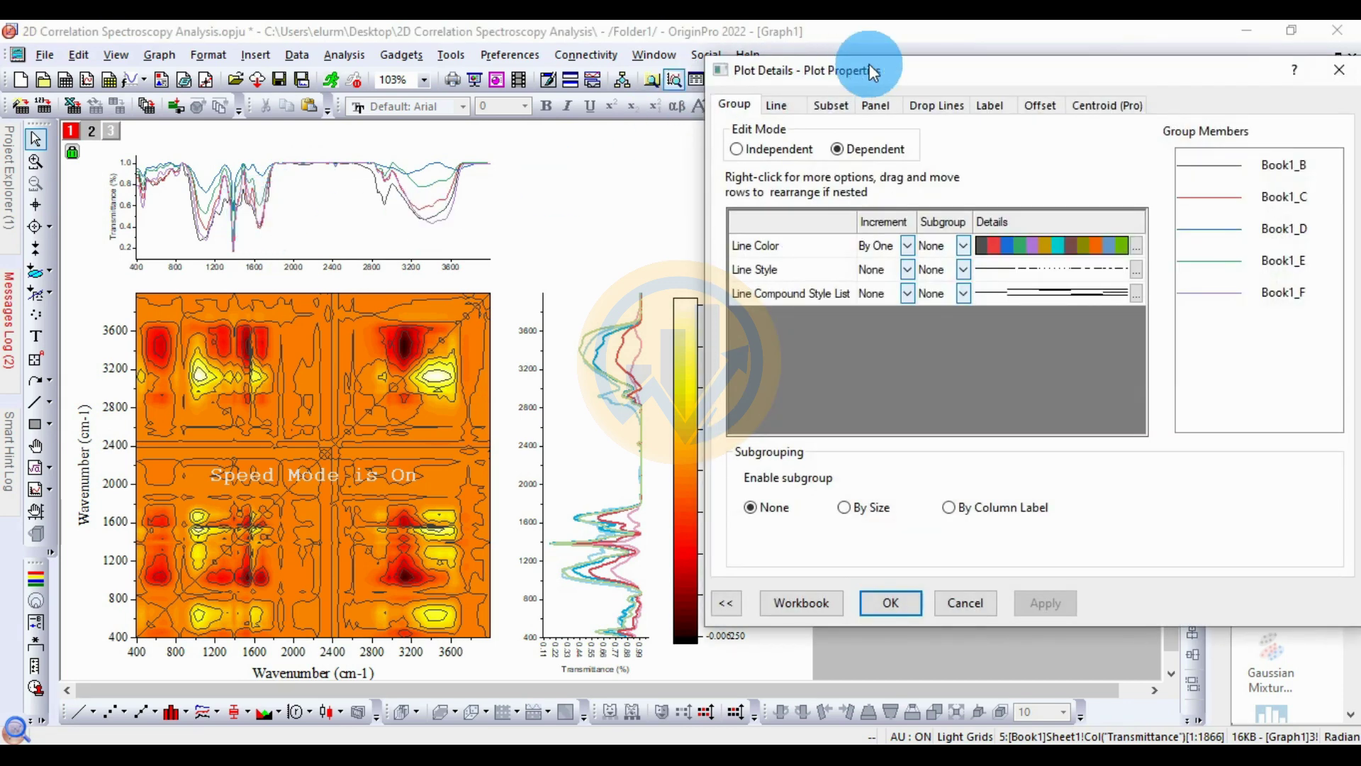
drag(868, 64, 735, 81)
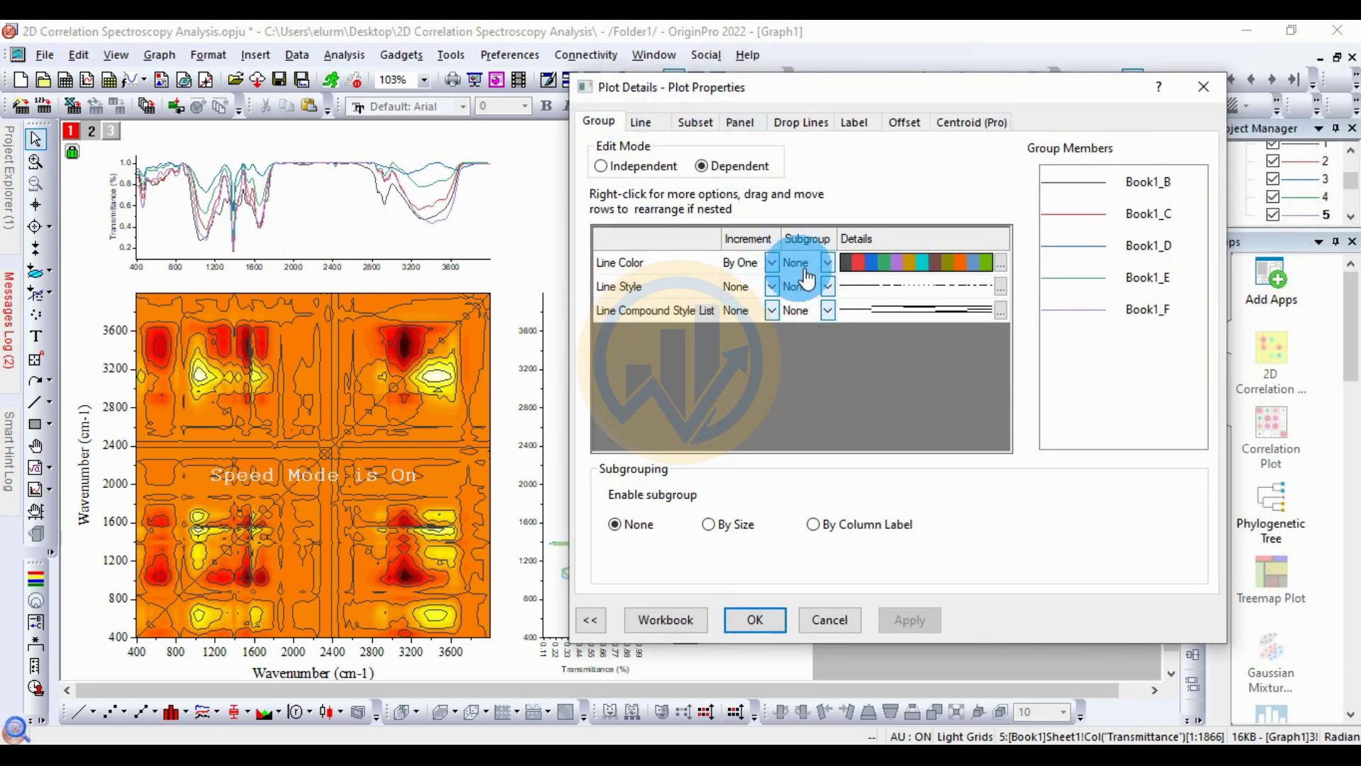
click(829, 263)
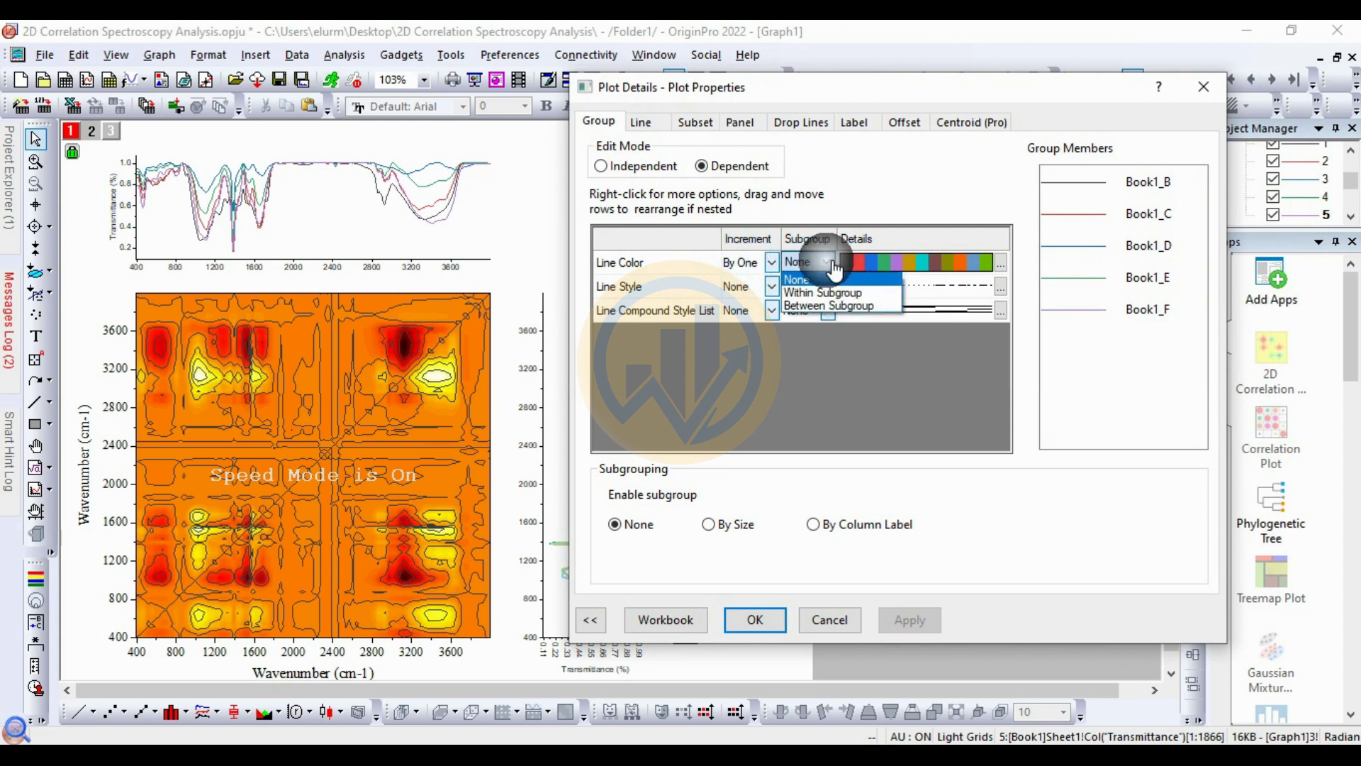
click(825, 292)
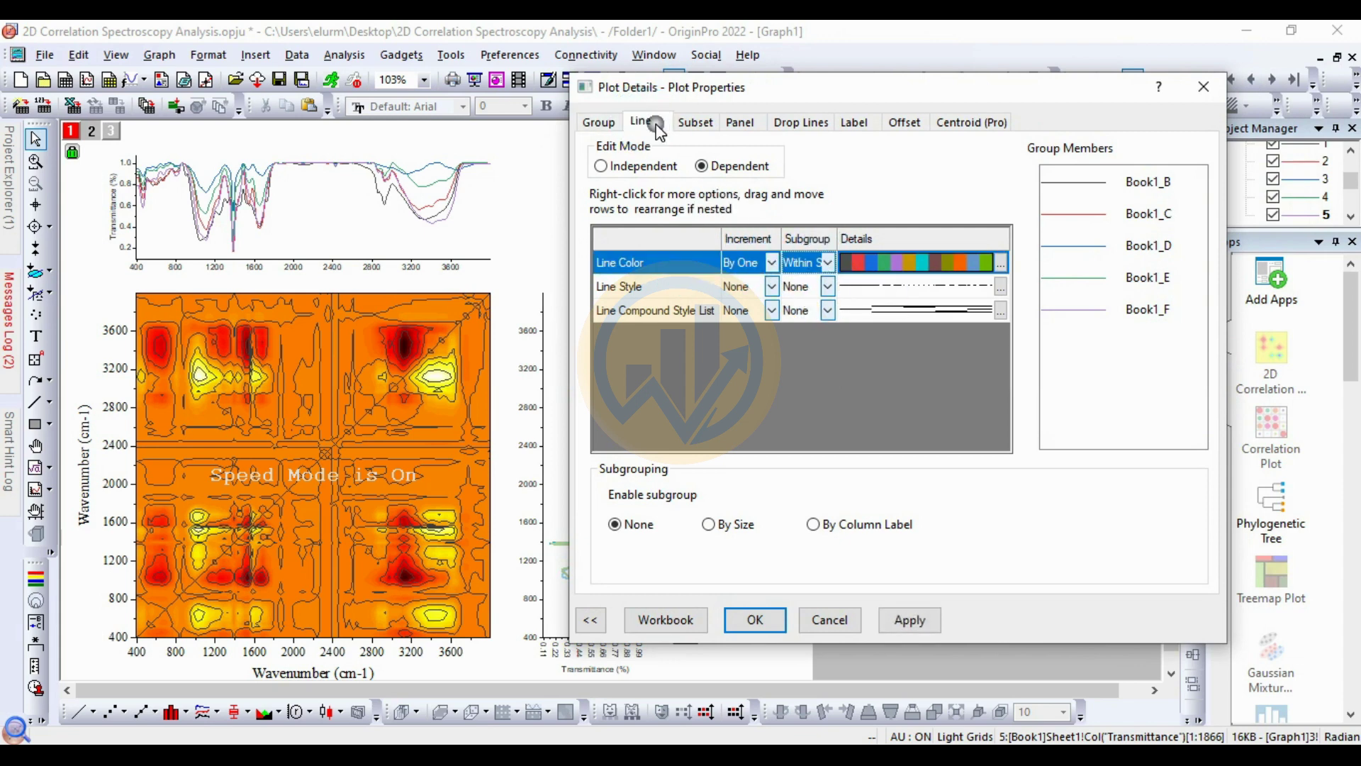
click(658, 130)
click(826, 259)
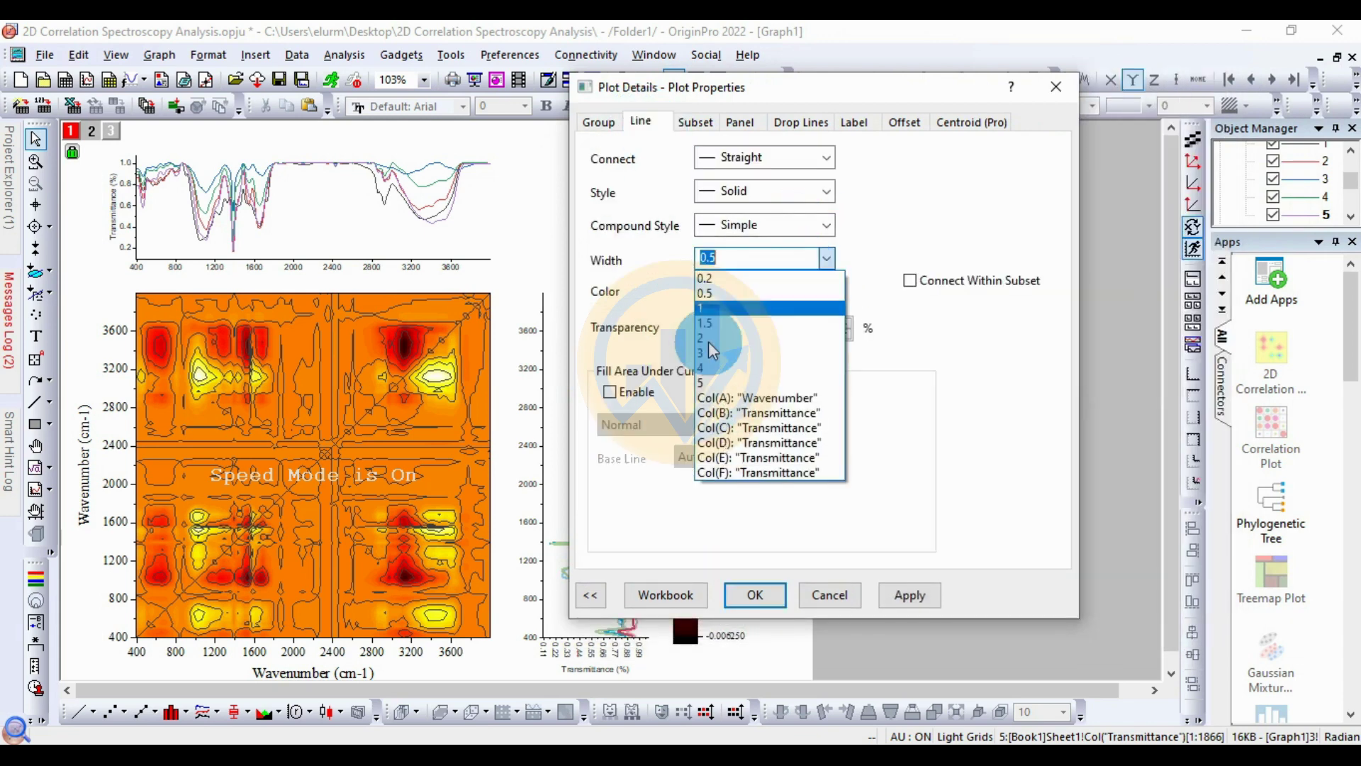
click(702, 383)
click(916, 599)
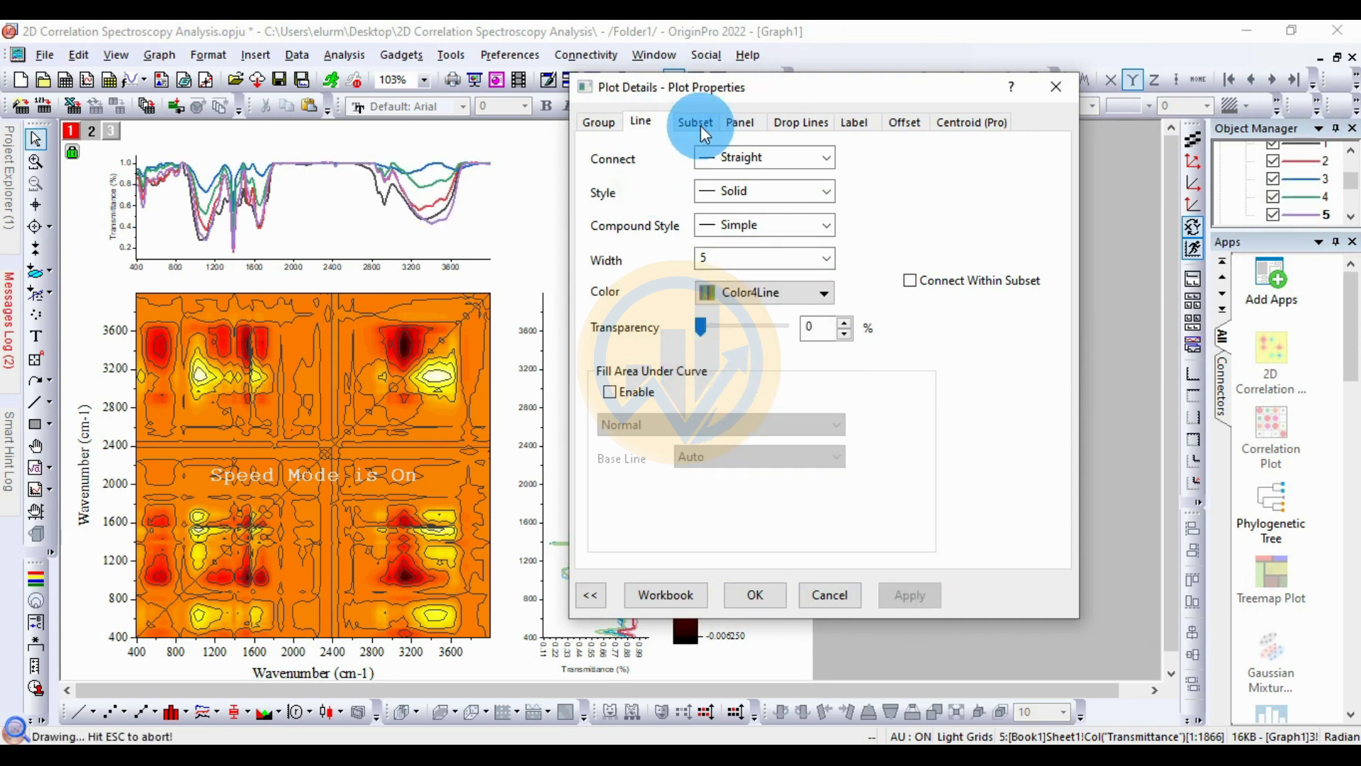
- After trying Classic, colour the top spectra lines with the Color4Line scheme and close Plot Details
click(768, 295)
click(846, 350)
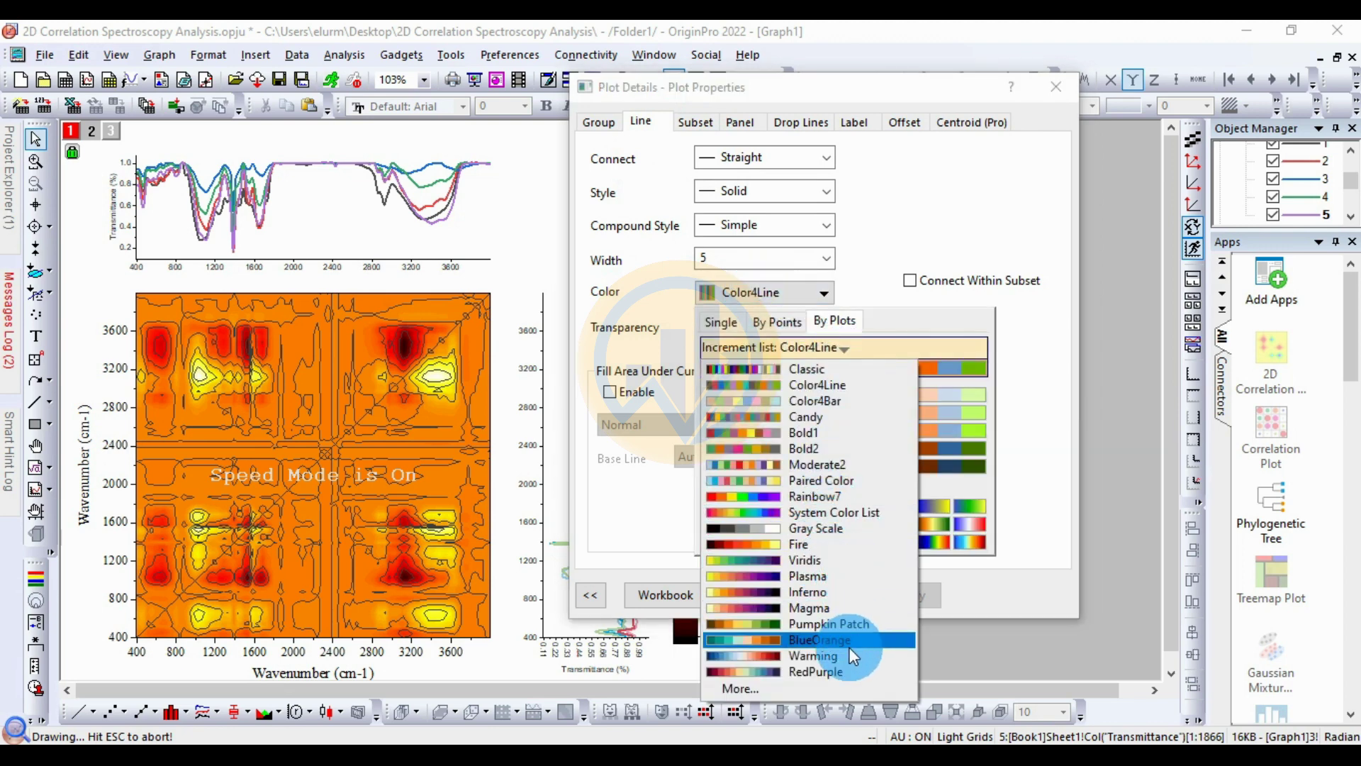
click(832, 370)
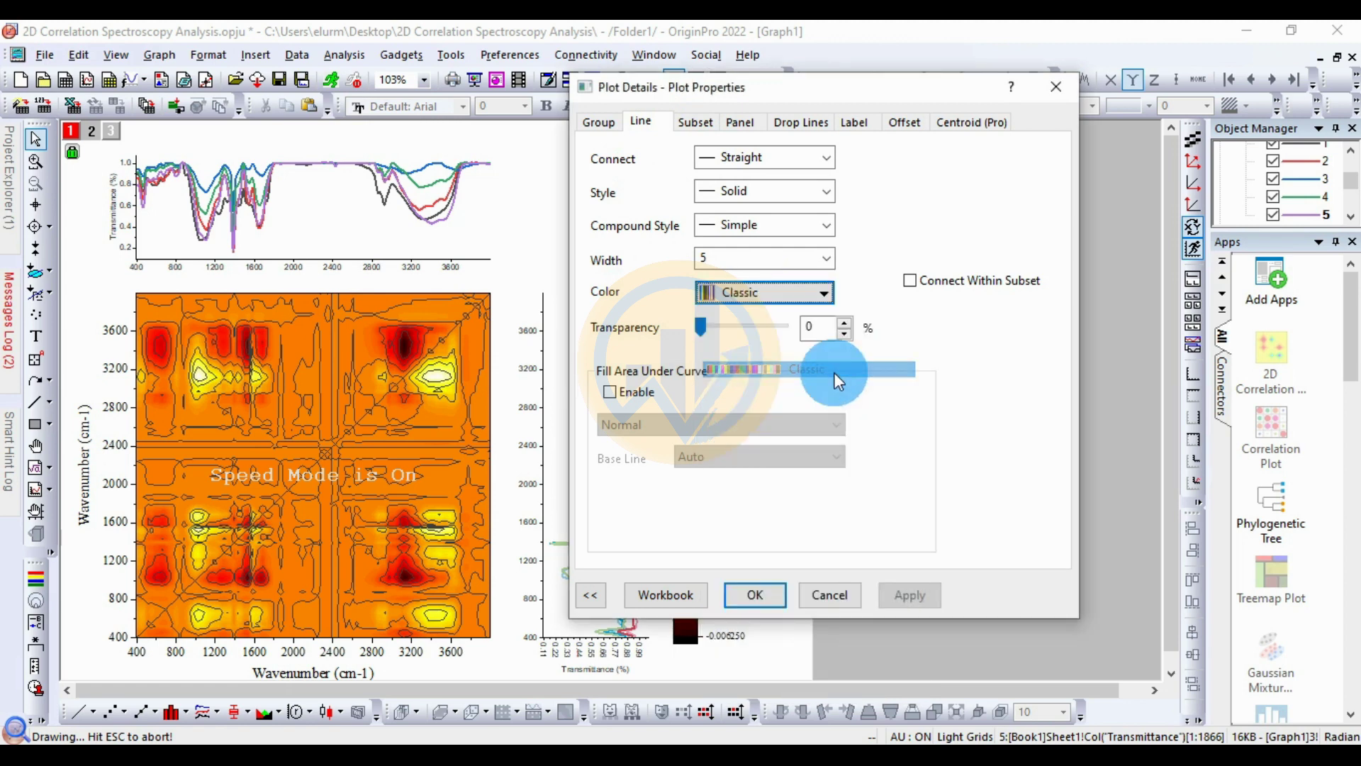
click(915, 599)
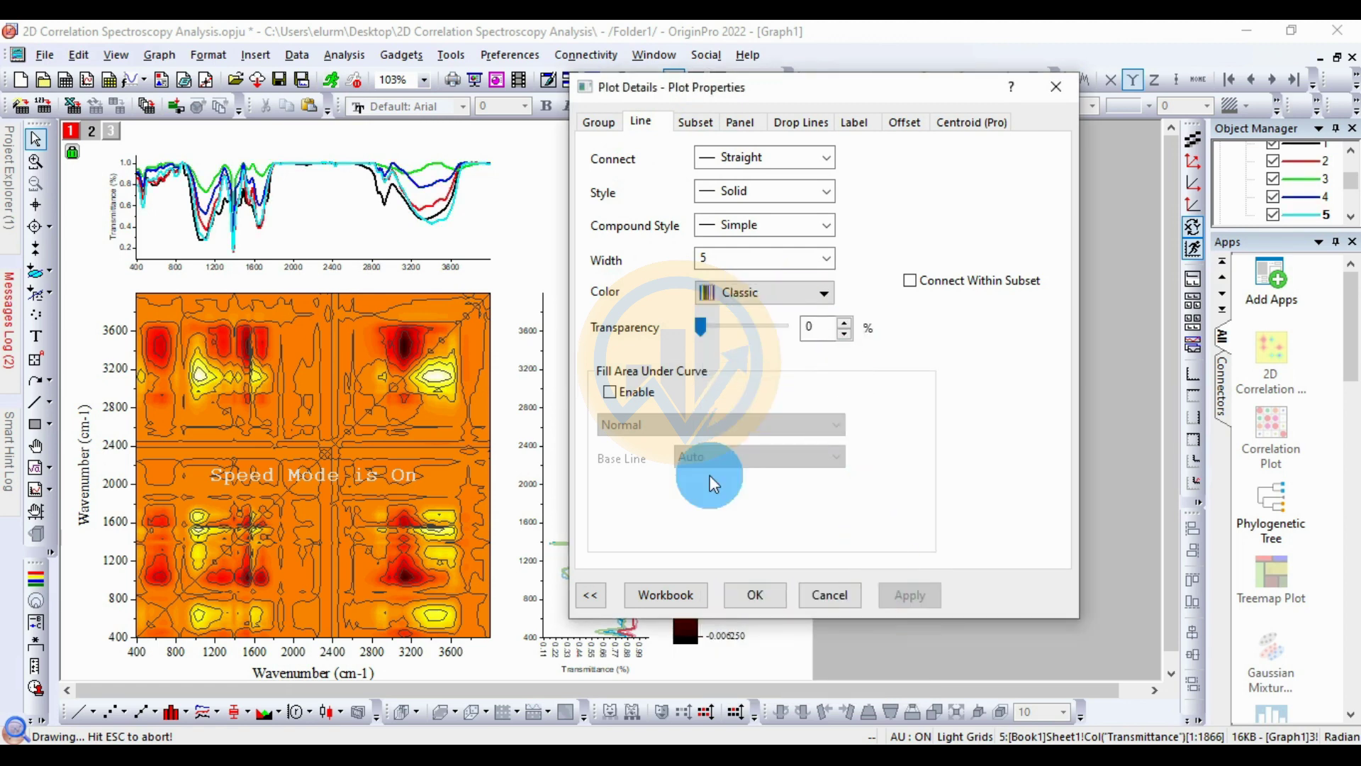
click(784, 291)
click(788, 349)
click(795, 384)
click(918, 598)
click(779, 597)
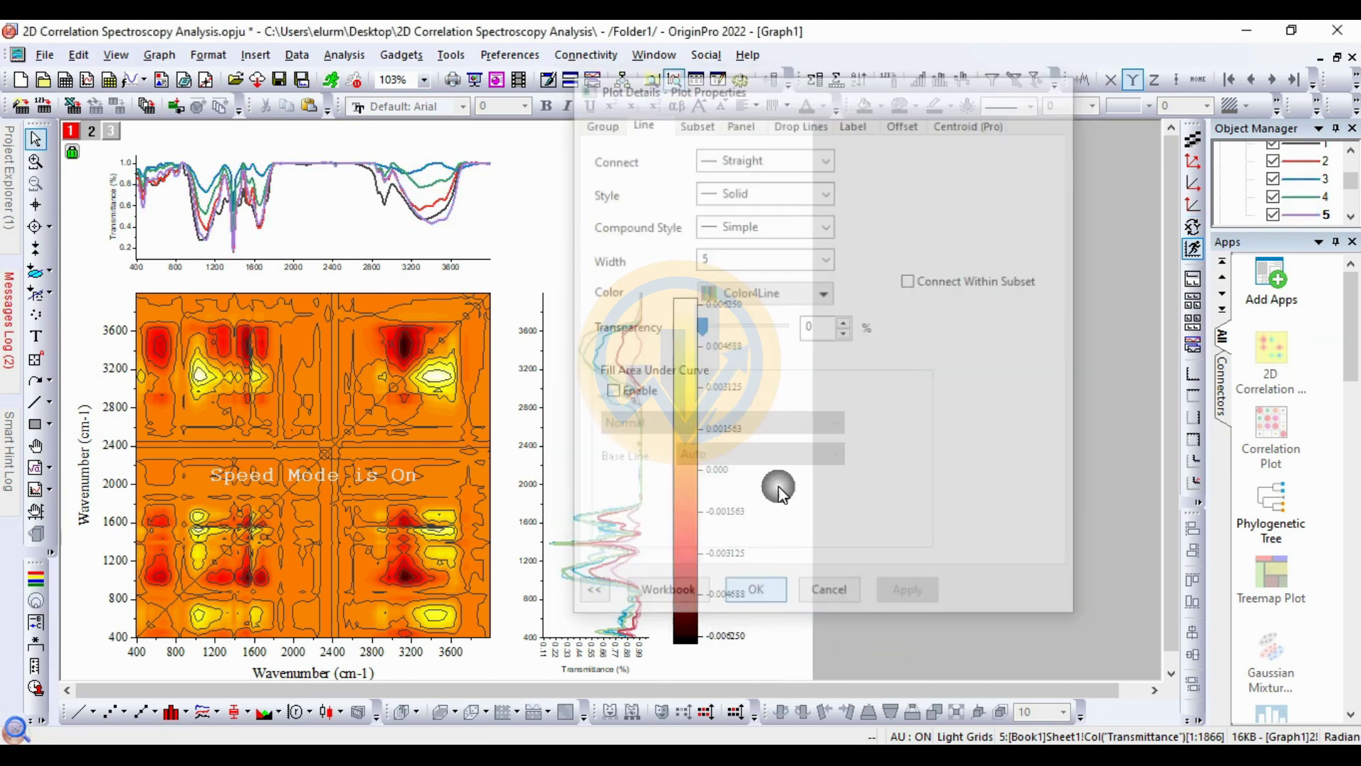
- Set the top graph's x and y tick labels and y axis title to Times New Roman
click(406, 269)
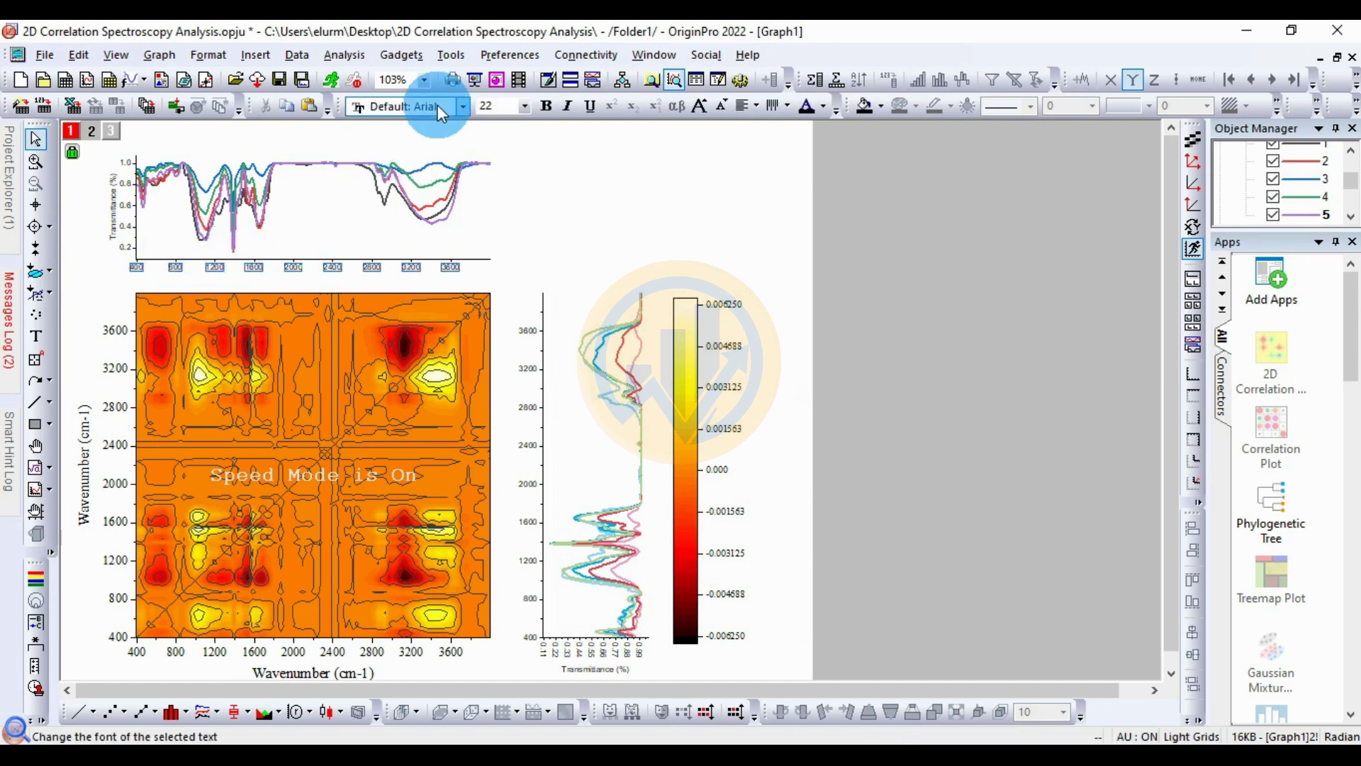
click(463, 107)
scroll(445, 167, up, 1)
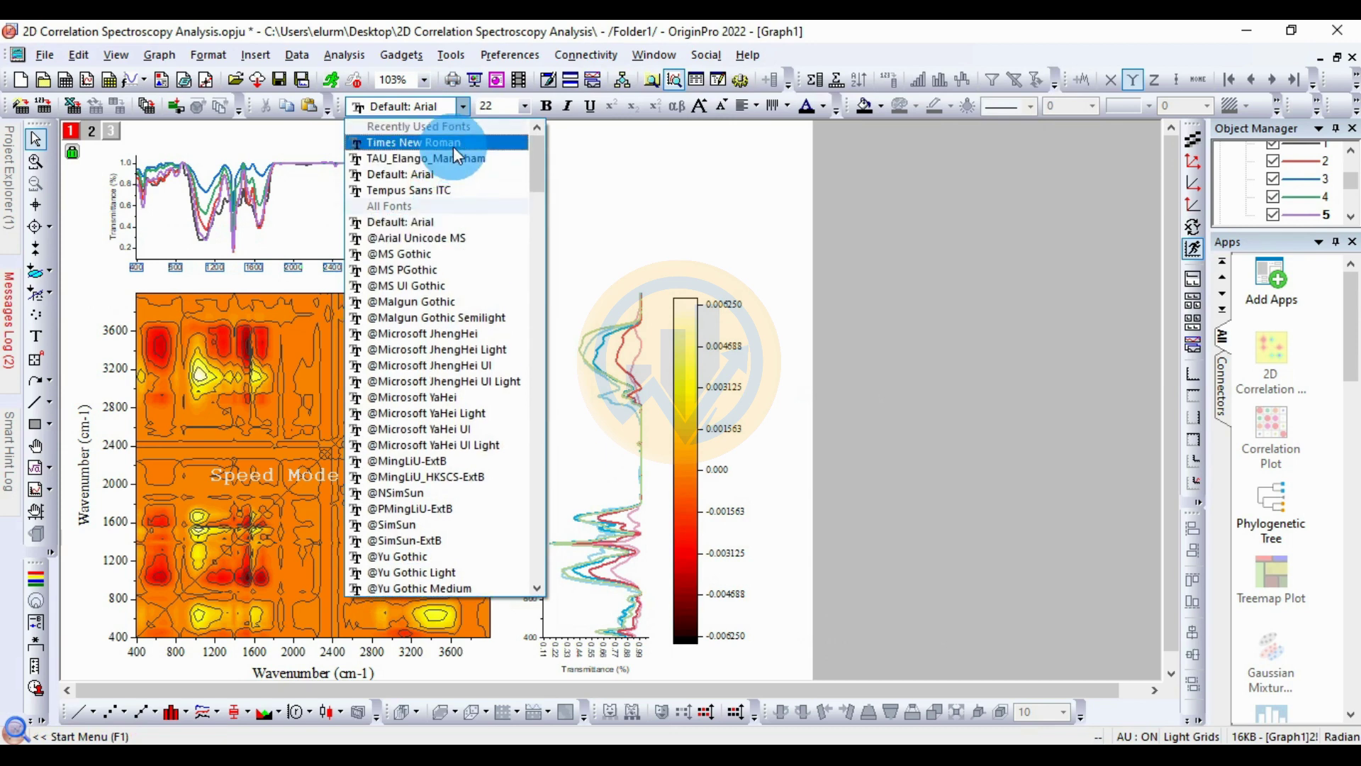
click(454, 145)
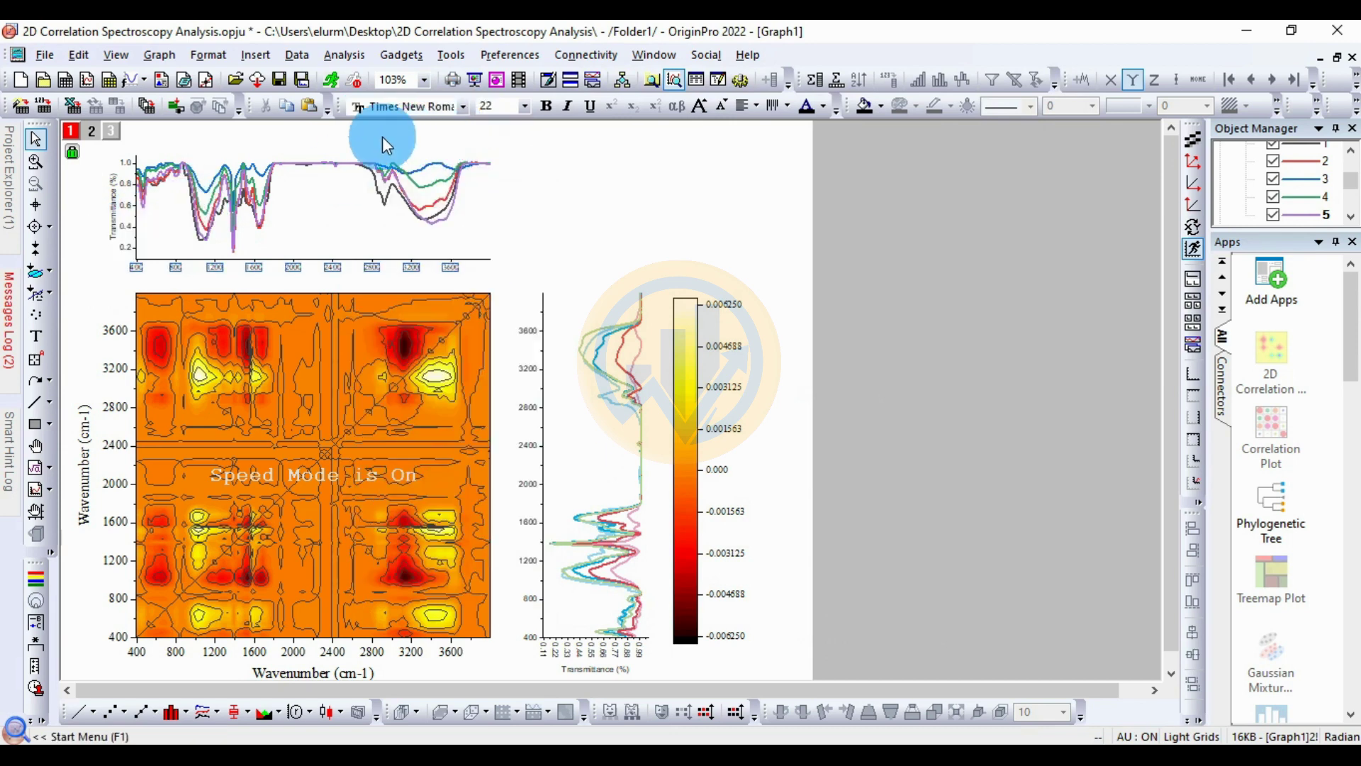
click(128, 209)
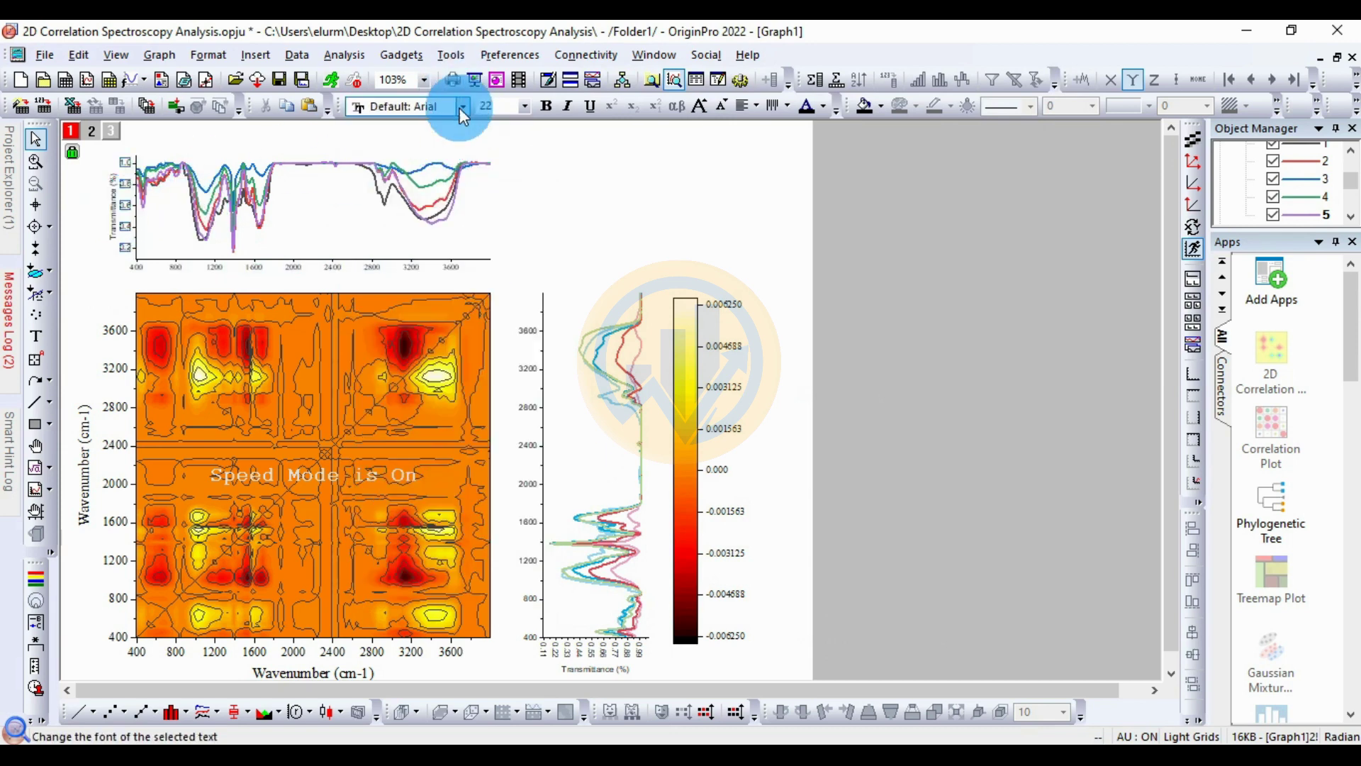
click(461, 107)
scroll(457, 163, up, 1)
click(445, 146)
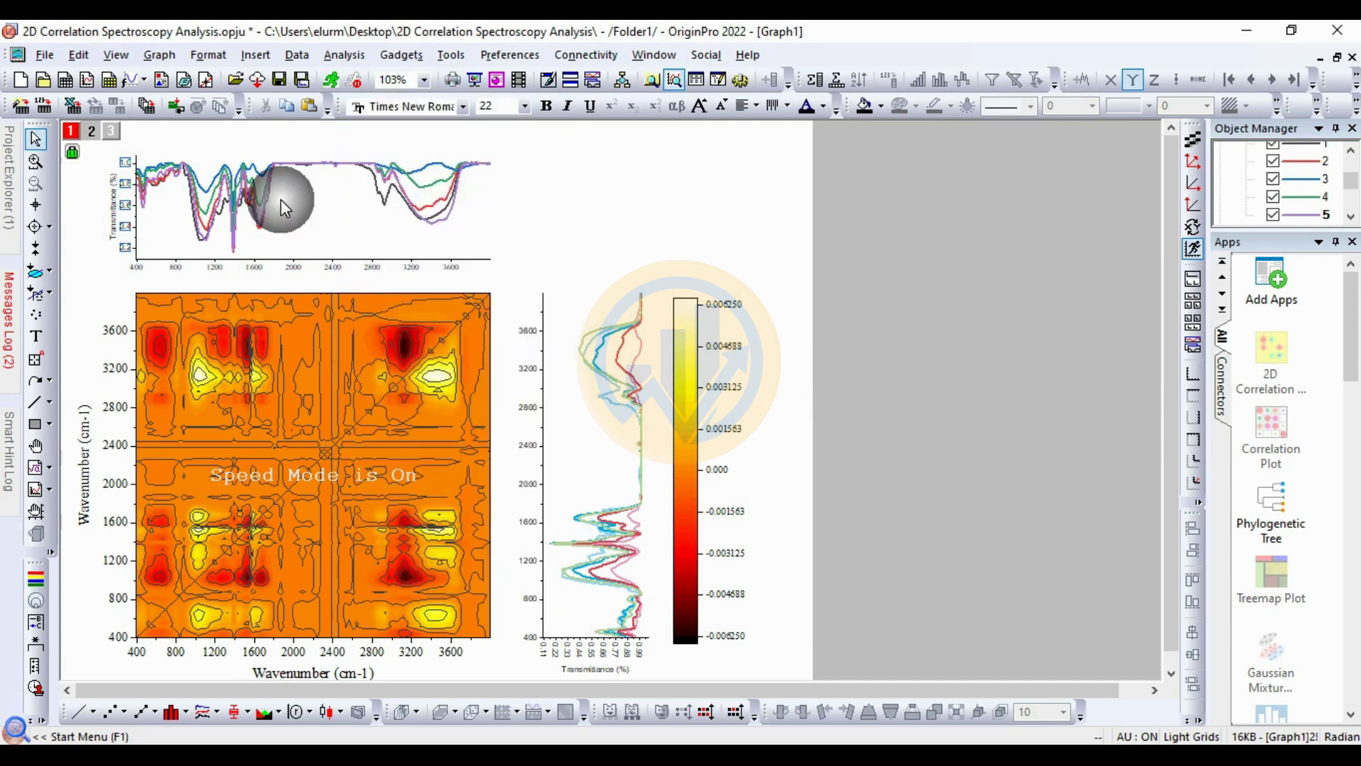
click(116, 206)
click(460, 107)
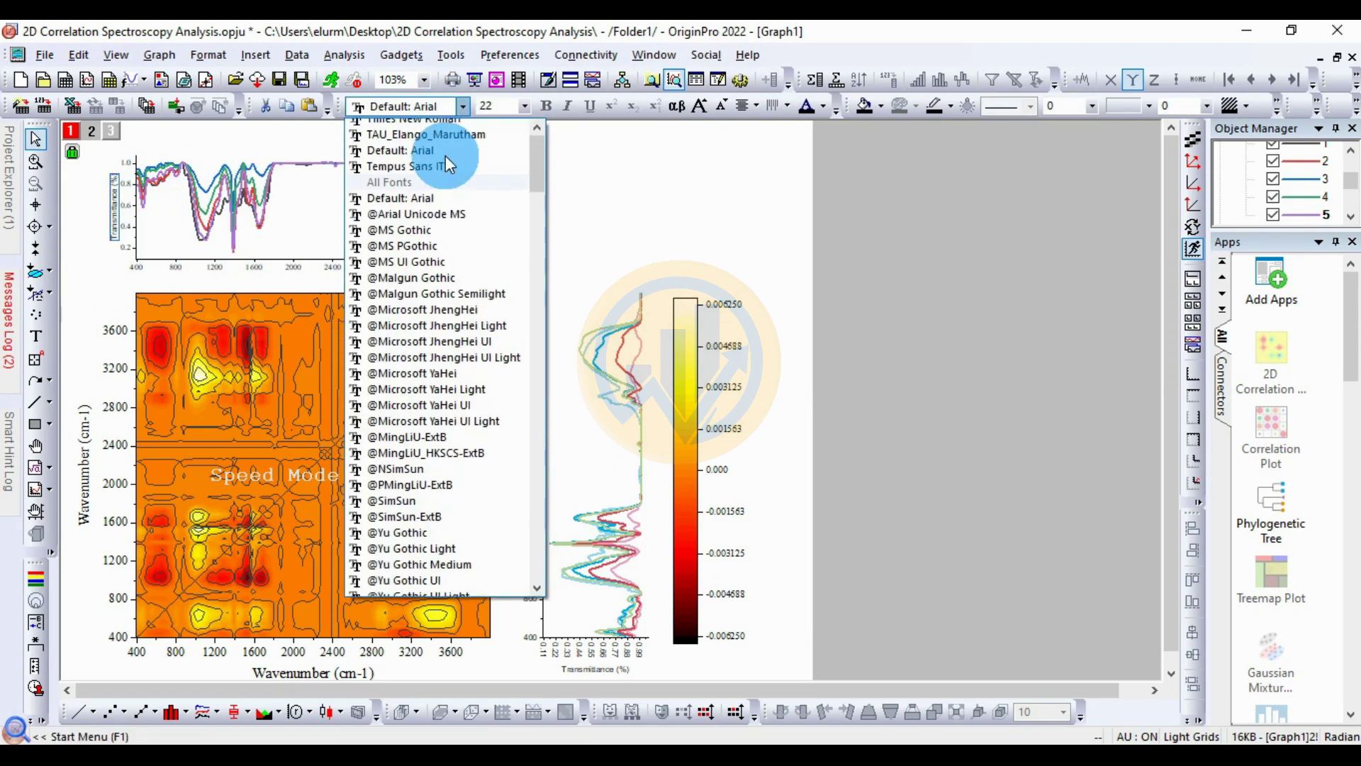
scroll(446, 156, up, 1)
click(445, 147)
- Set the side graph's tick labels and Transmittance (%) axis title to Times New Roman
click(529, 554)
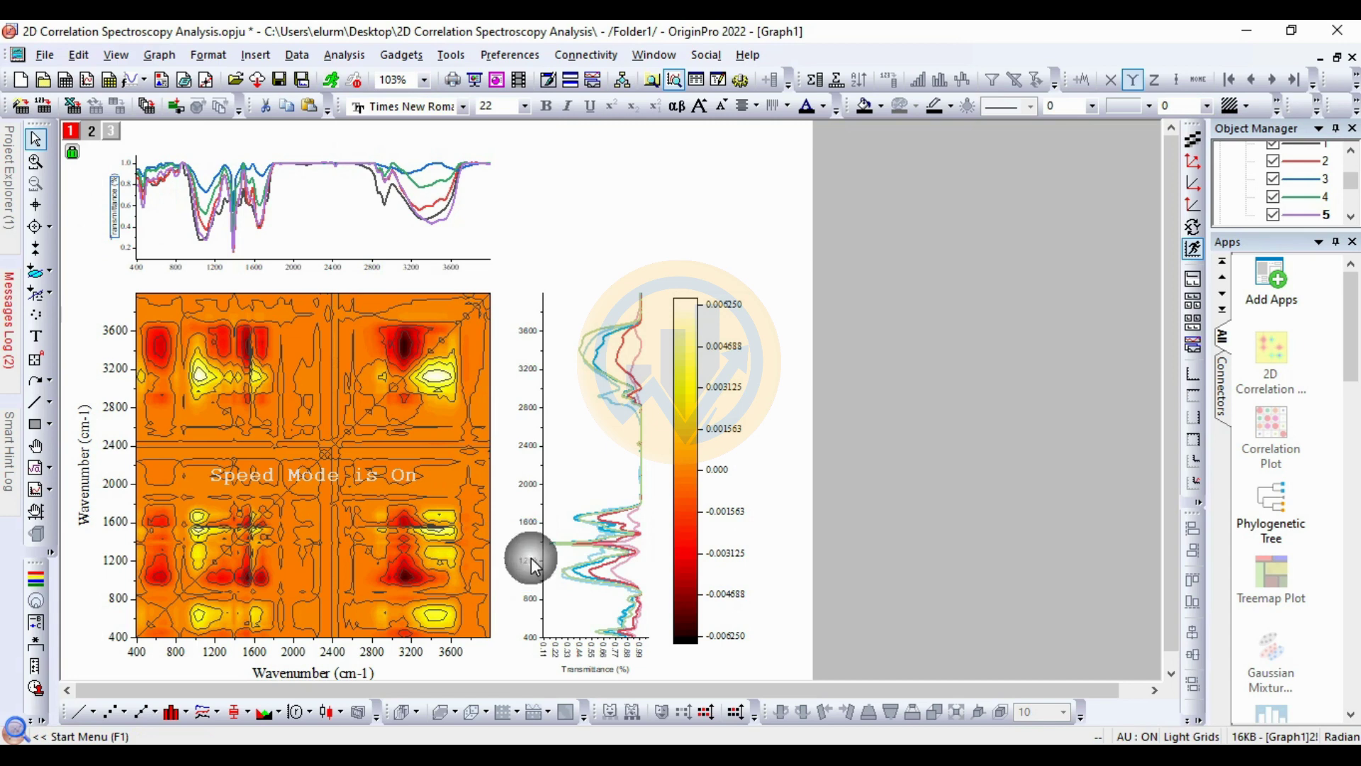
click(511, 108)
click(458, 106)
scroll(433, 149, up, 2)
click(438, 150)
click(536, 557)
click(600, 648)
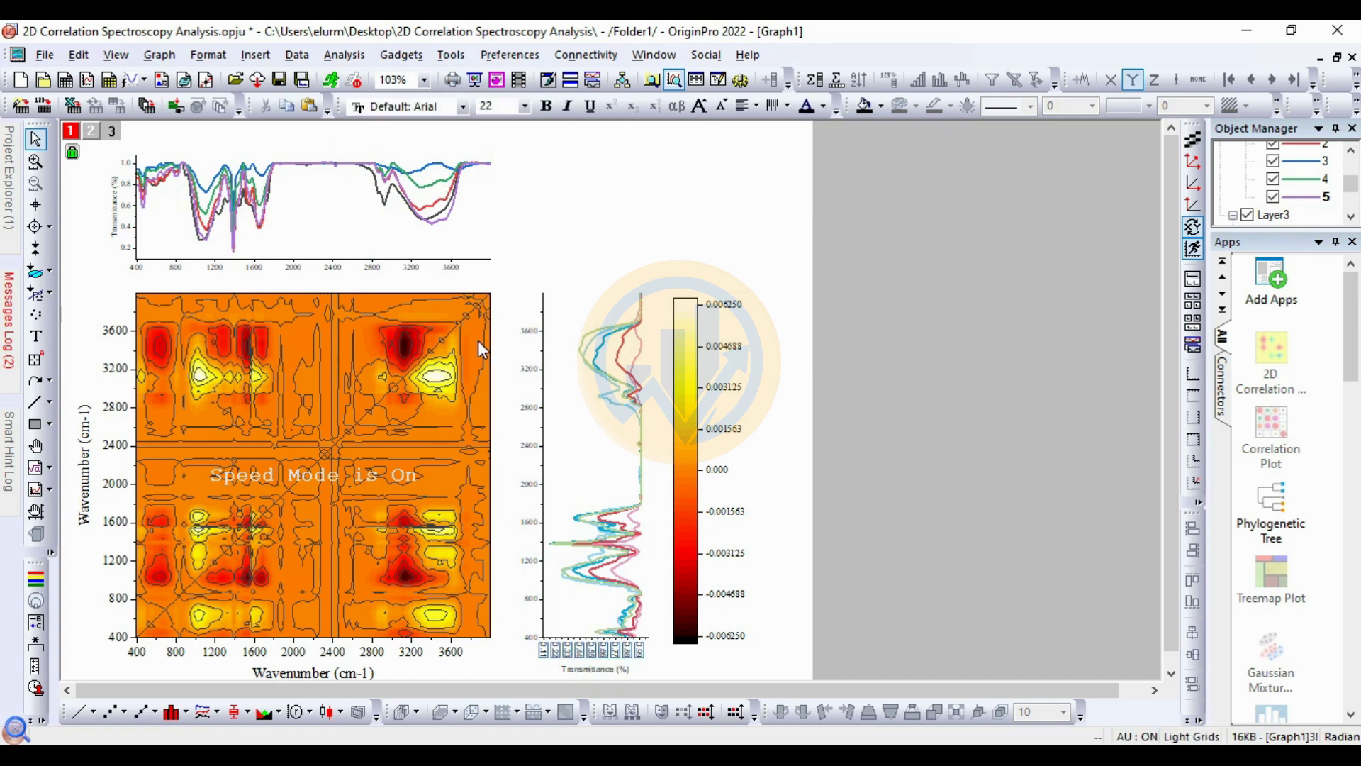
click(463, 106)
scroll(421, 163, up, 2)
click(439, 143)
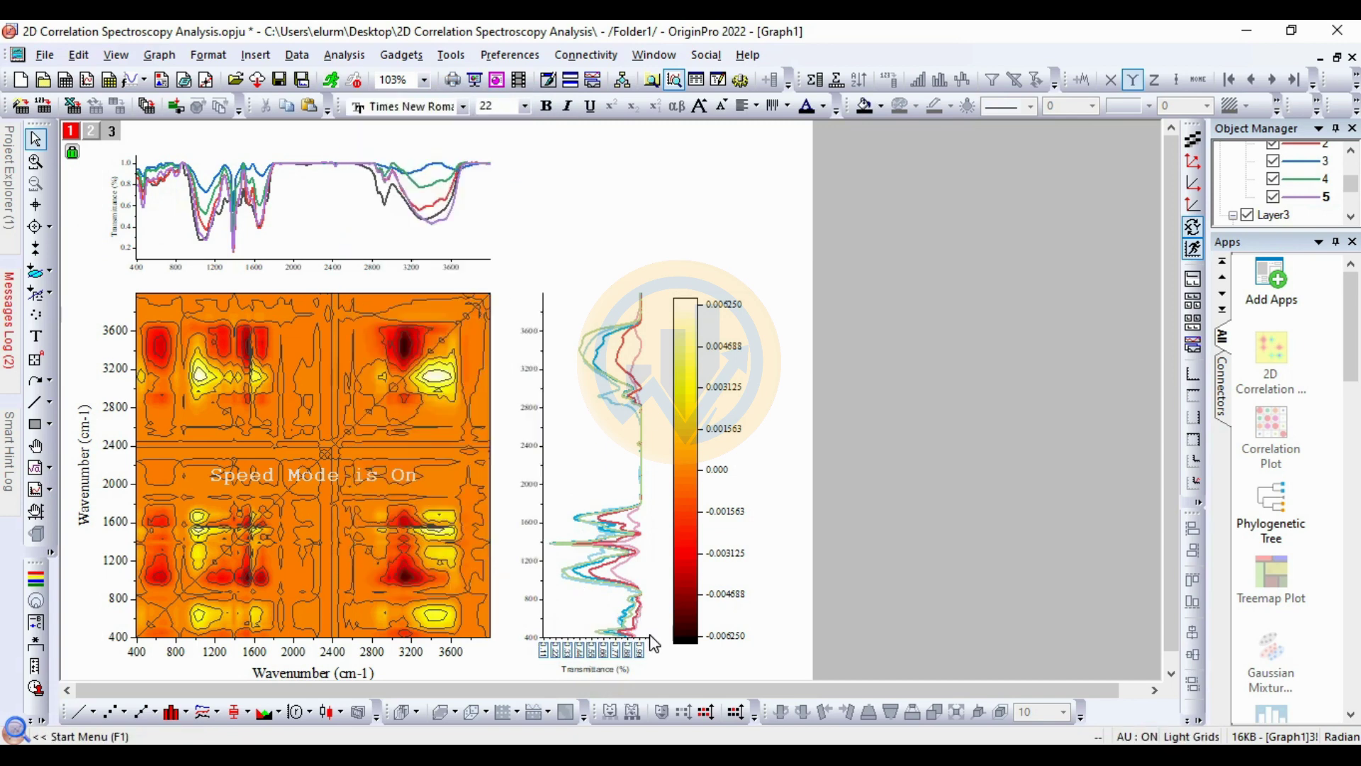
click(607, 670)
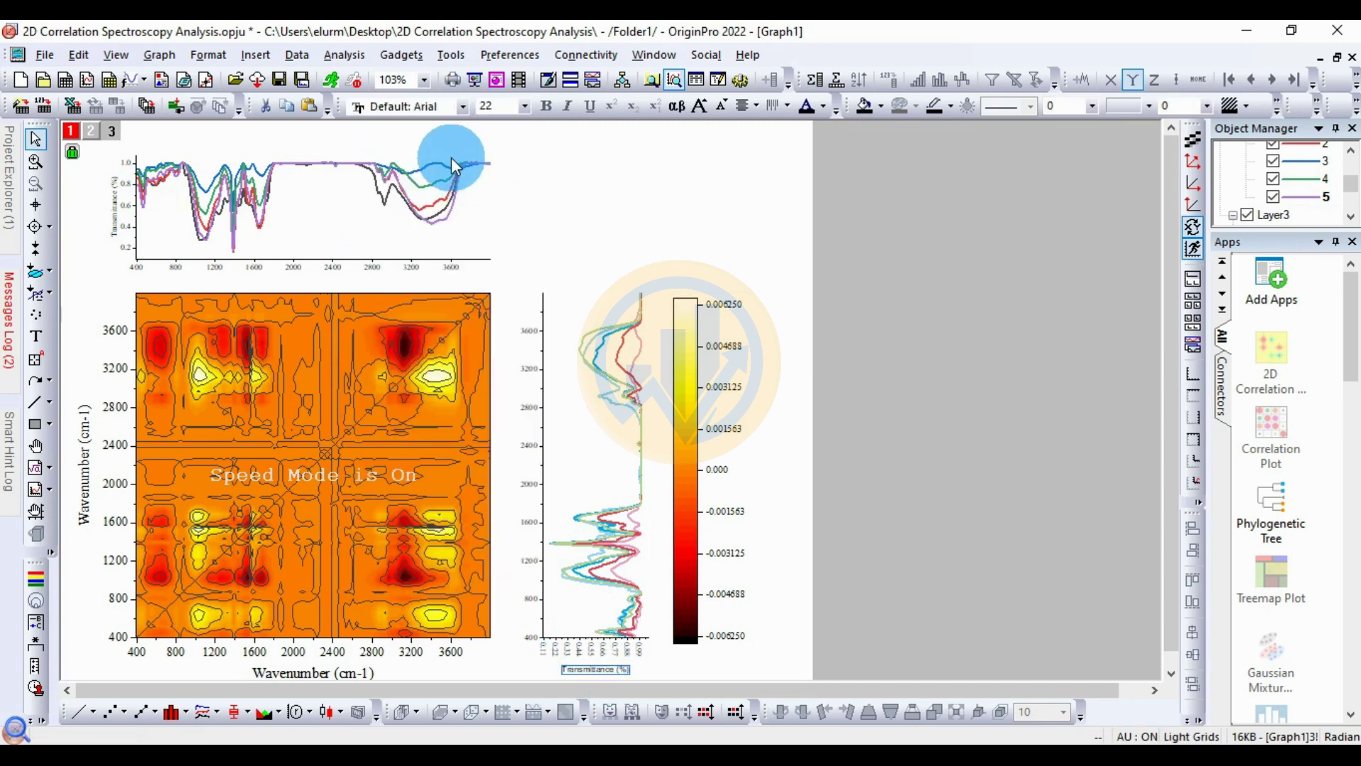
click(462, 106)
scroll(460, 163, up, 1)
click(470, 141)
click(738, 210)
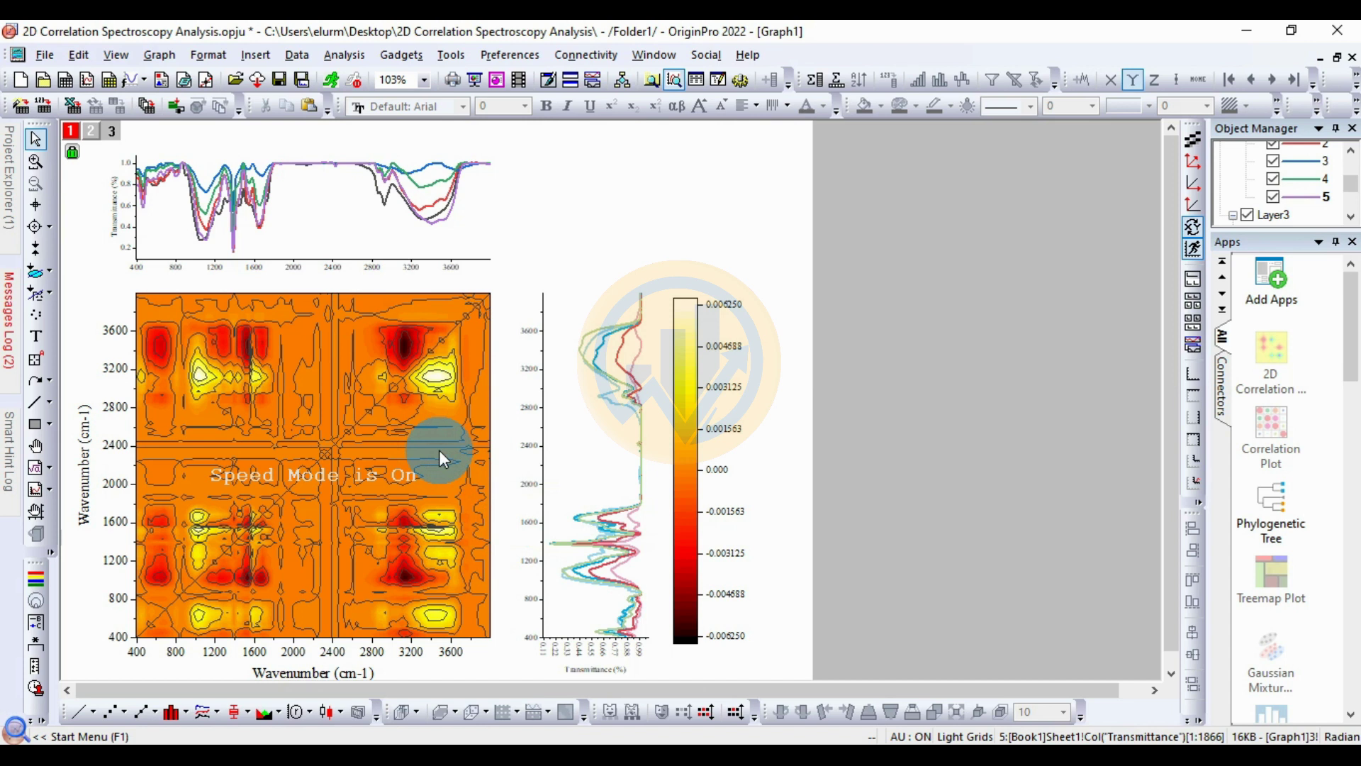
mouse_move(443, 442)
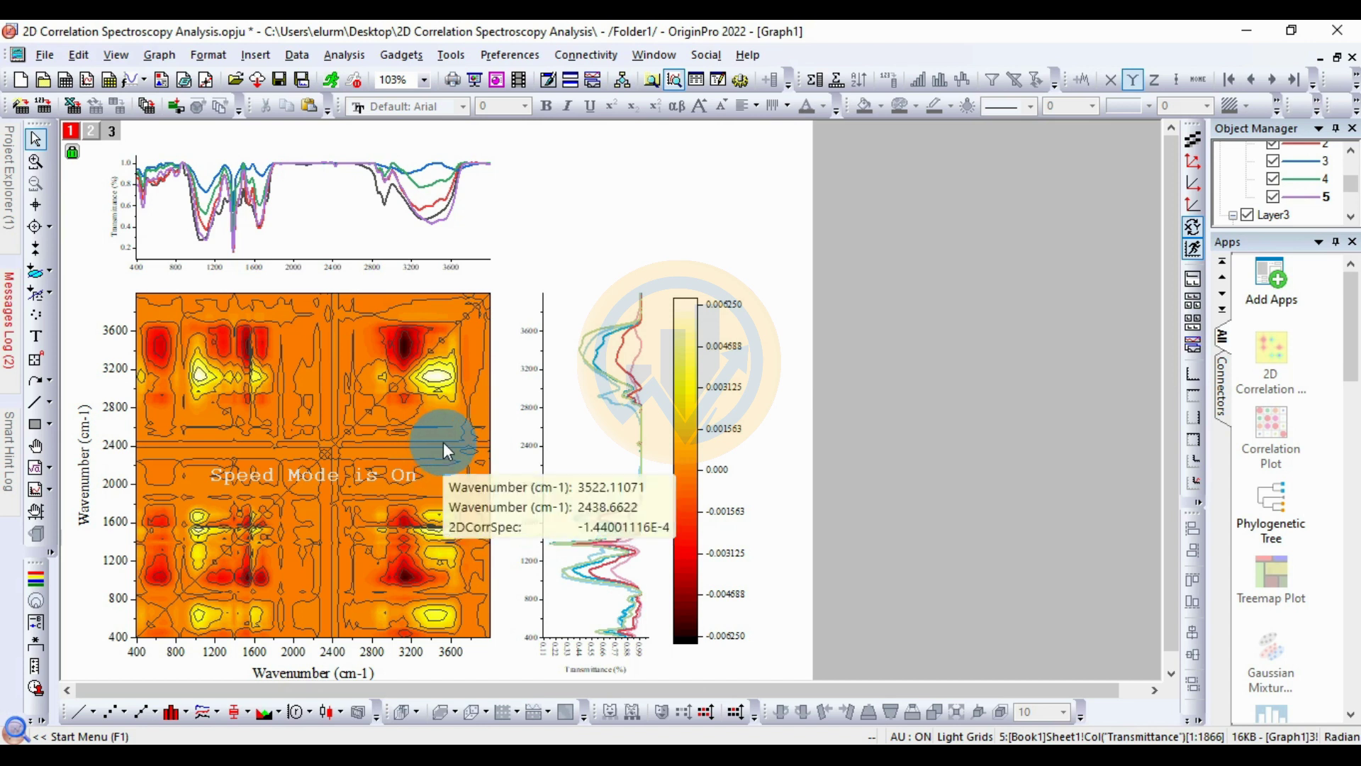